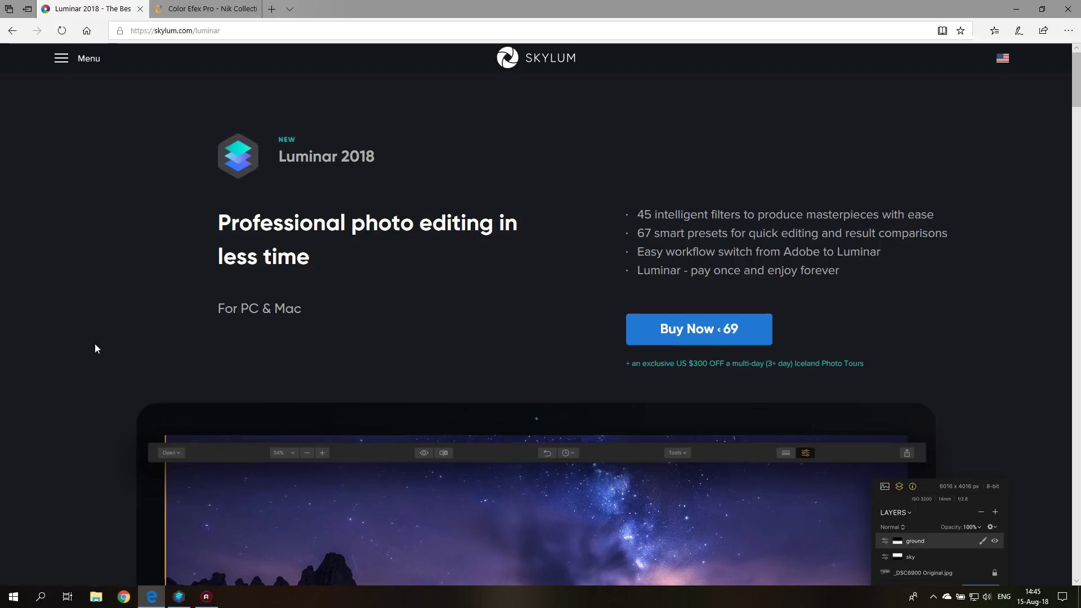
Step: Look over the Luminar 2018 and Color Efex Pro product pages, including their before-and-after sample photos
scroll(98, 360, "down", 5)
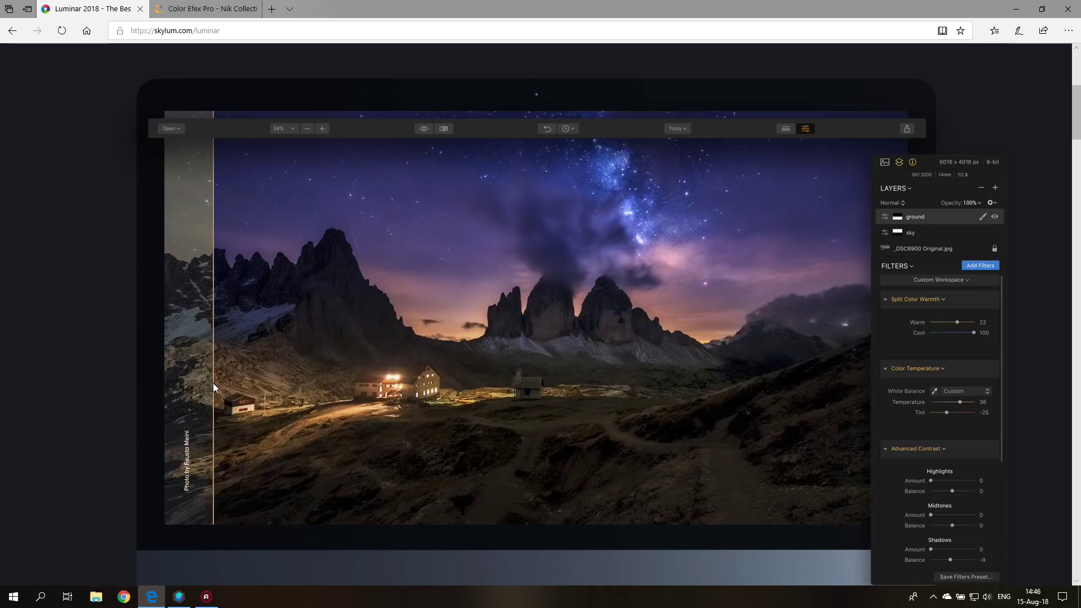
left_click(192, 9)
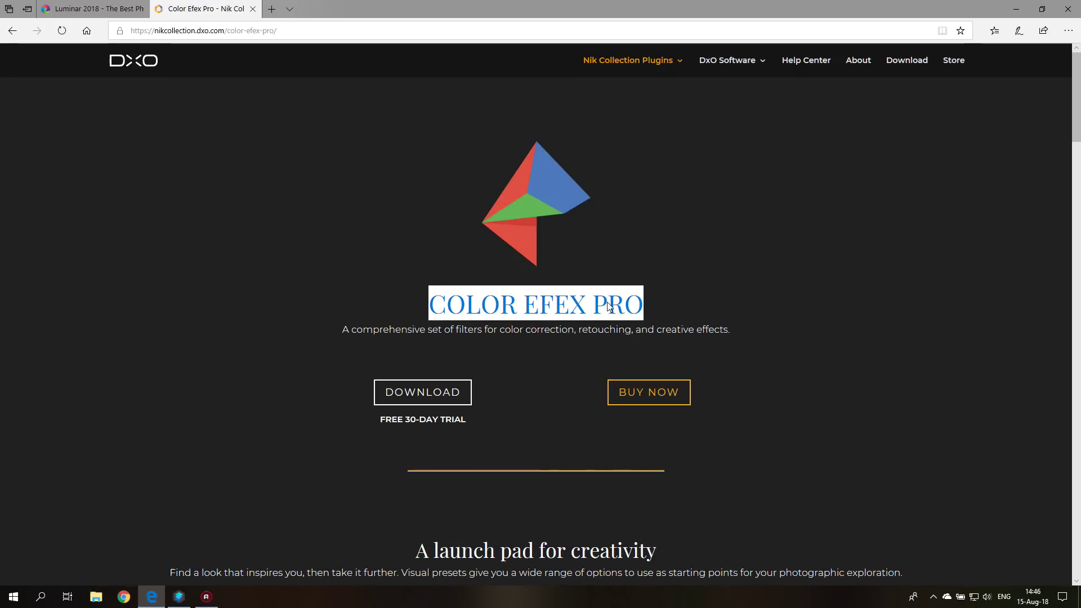
left_click(580, 341)
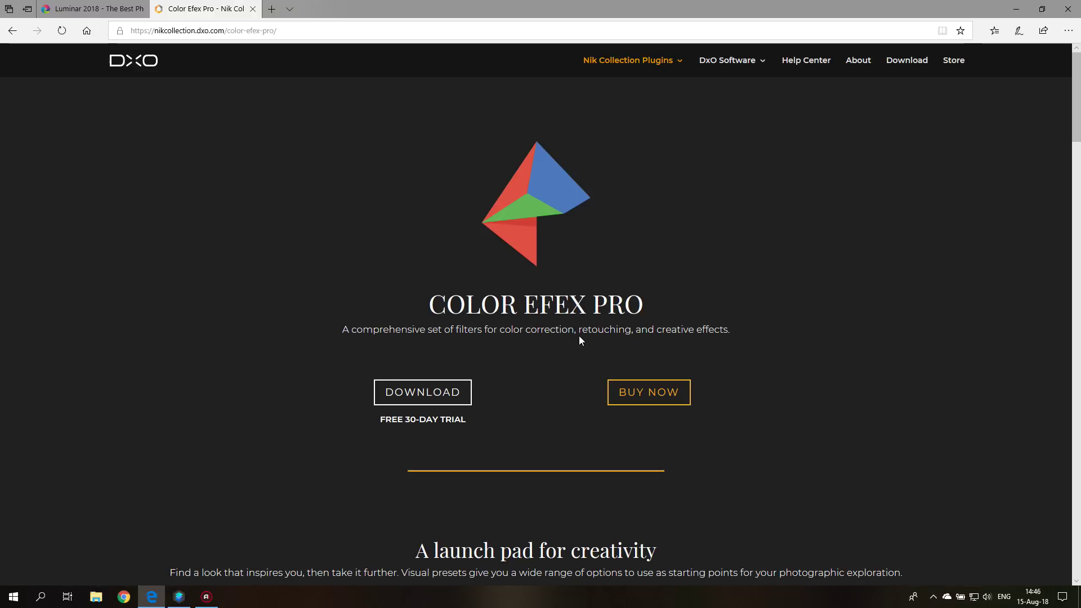
scroll(524, 394, "down", 3)
scroll(522, 399, "down", 4)
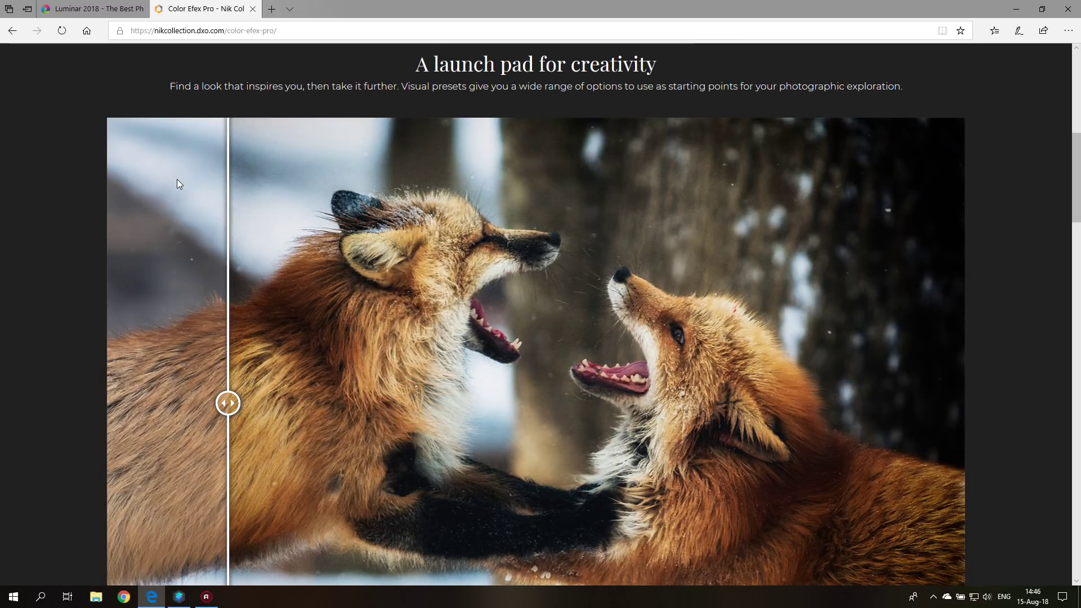
left_click(93, 9)
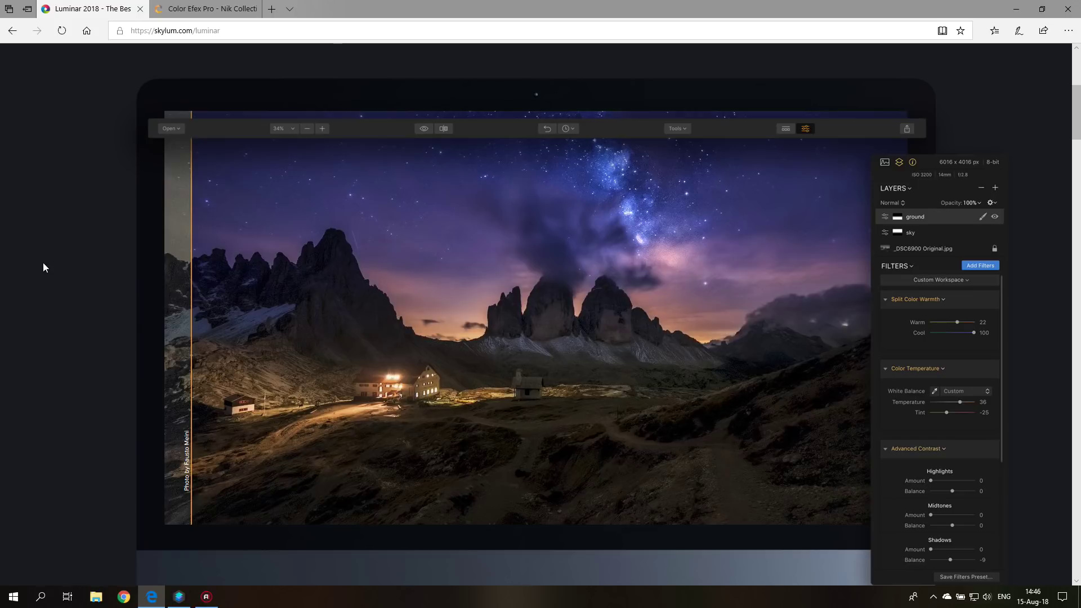
scroll(43, 262, "up", 5)
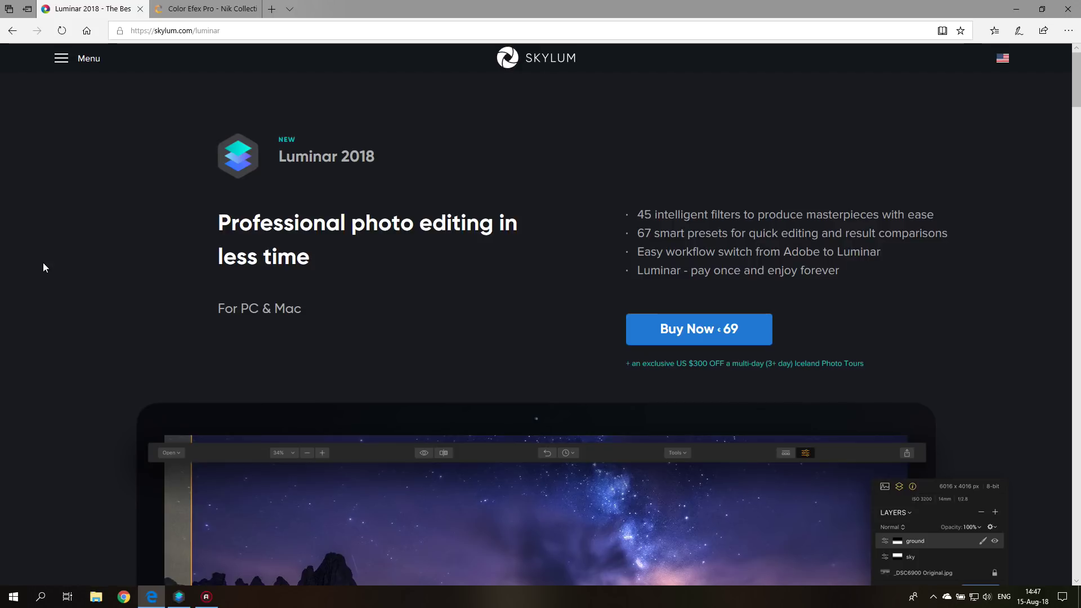
Step: Switch to Luminar 2018 and browse the Dramatic, Outdoor and Portrait preset categories for the Prague bridge photo
left_click(179, 597)
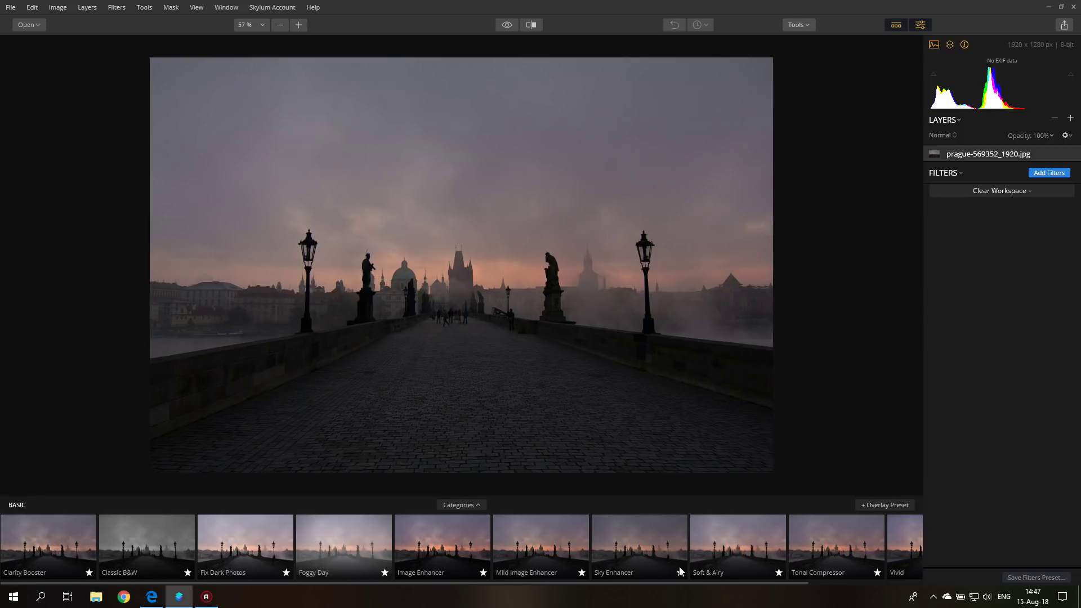
left_click(467, 508)
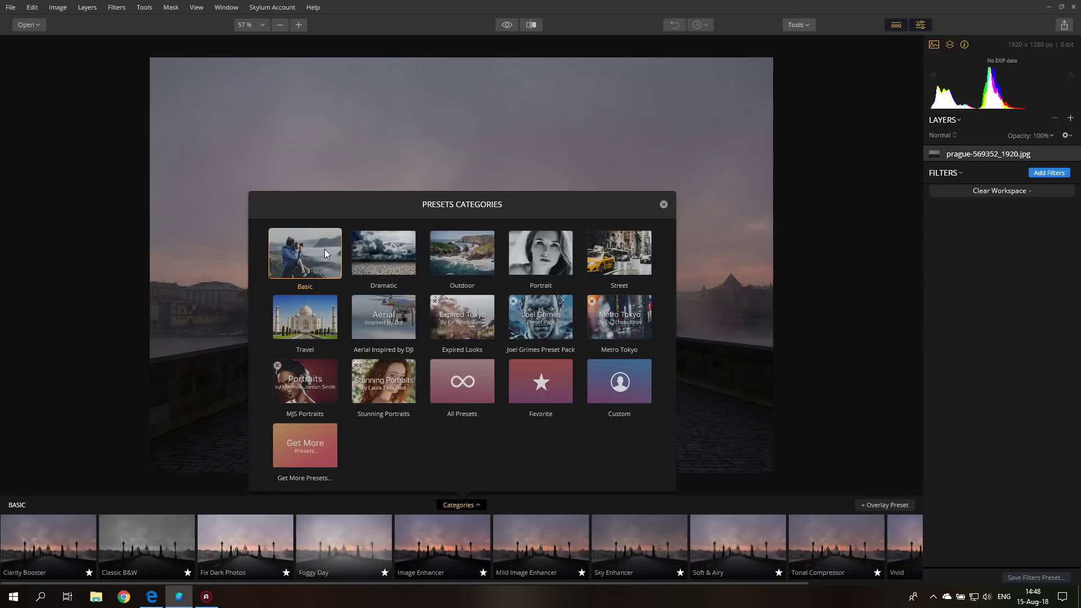
left_click(382, 254)
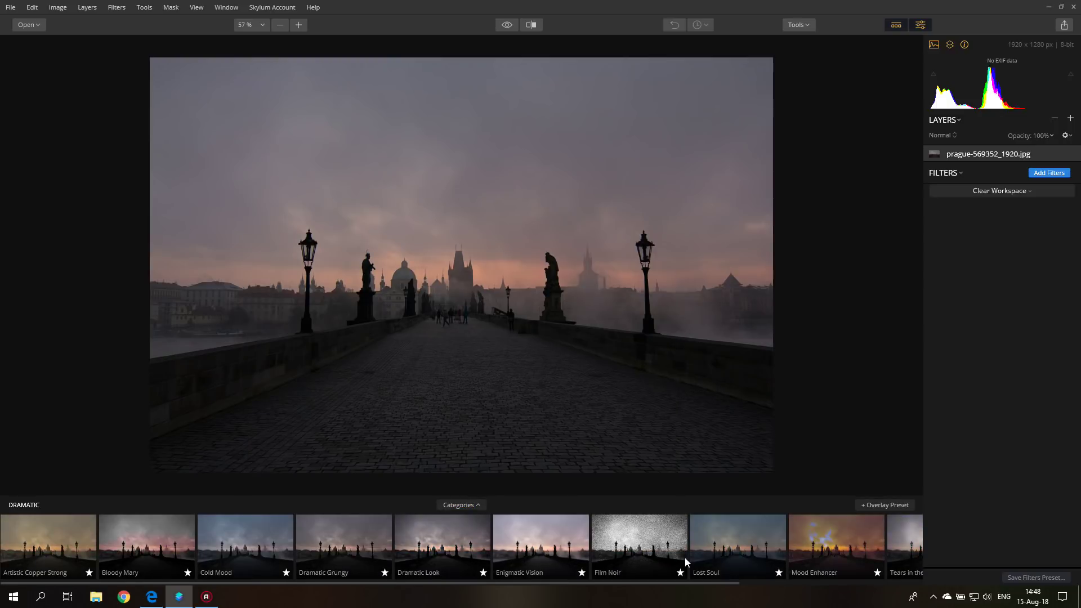
left_click_drag(592, 586, 374, 584)
left_click(471, 505)
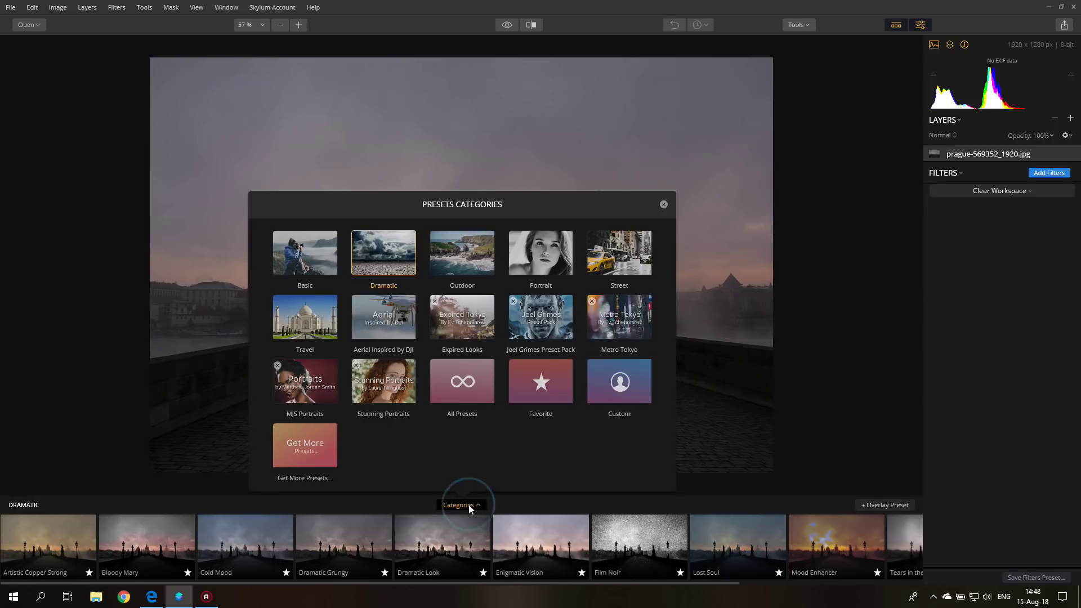
left_click(475, 269)
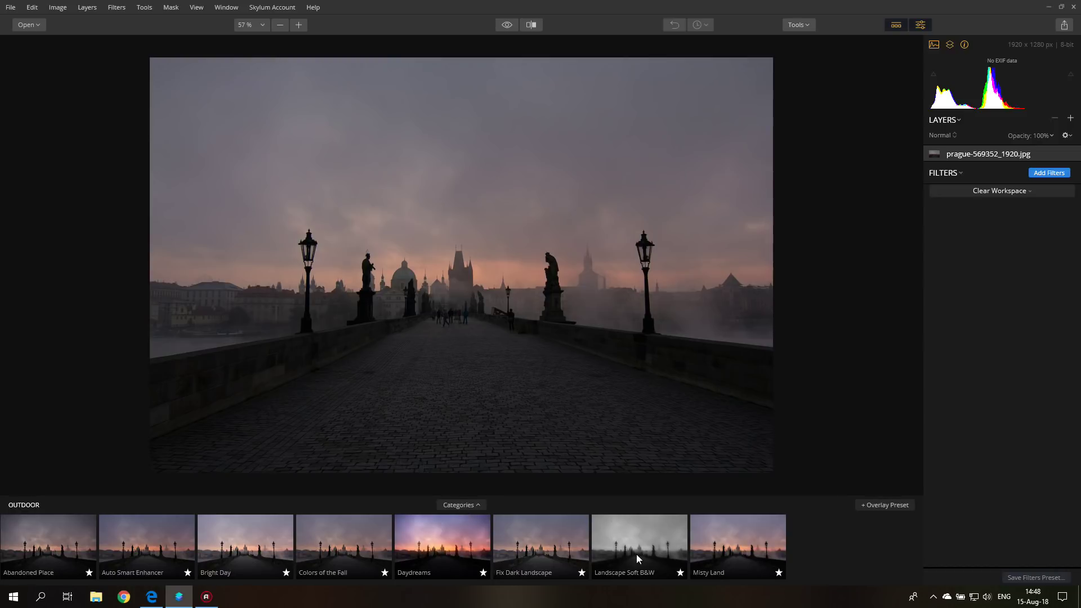
left_click(462, 505)
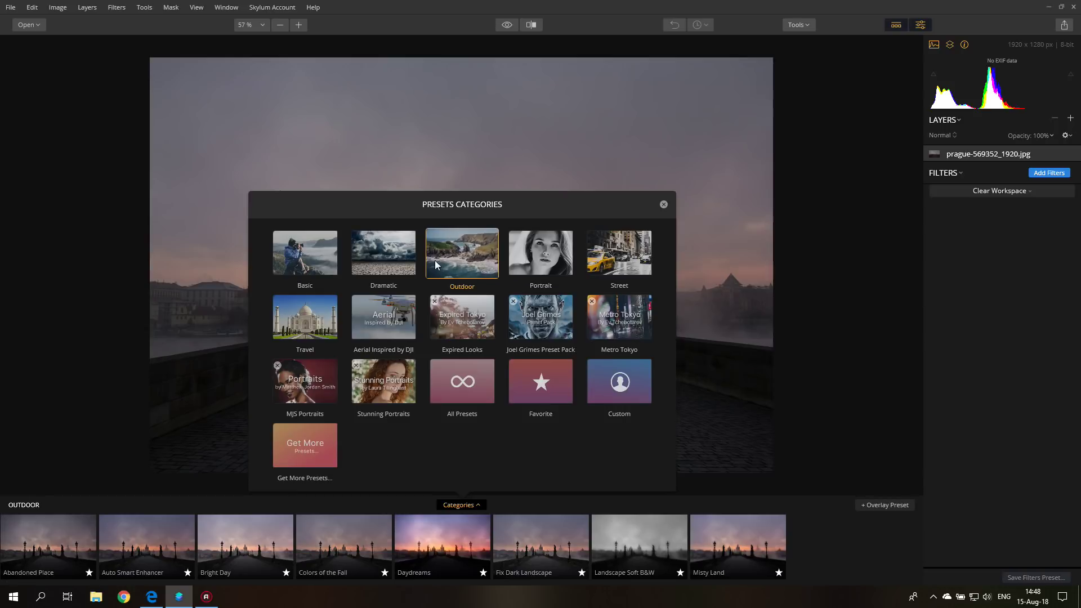
left_click(554, 252)
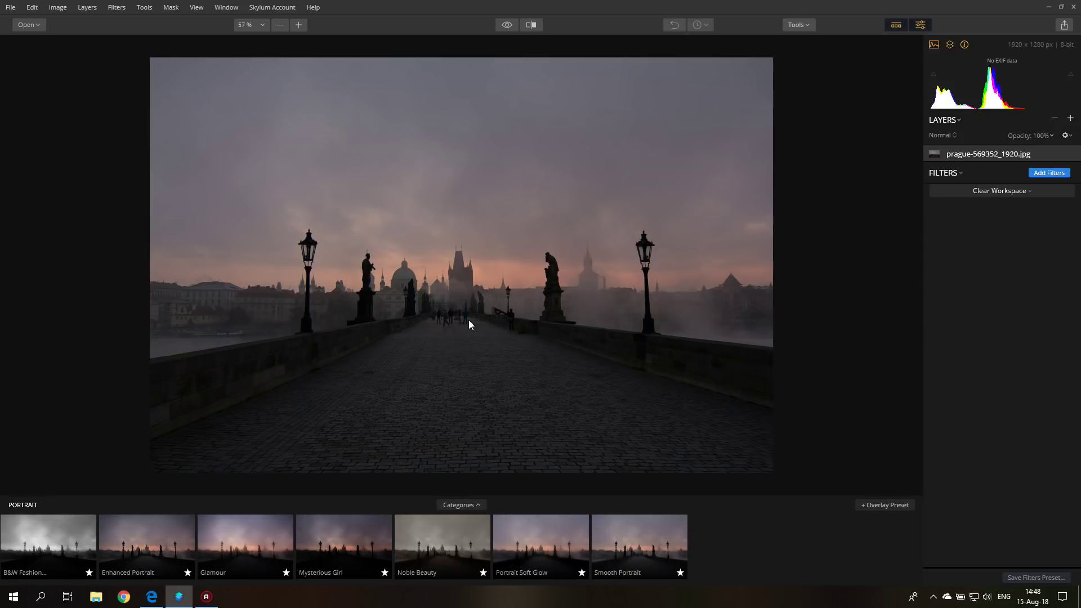
Step: Apply the Sleepy Valley preset from the Travel category to the Prague bridge photo at an amount of 100
left_click(477, 505)
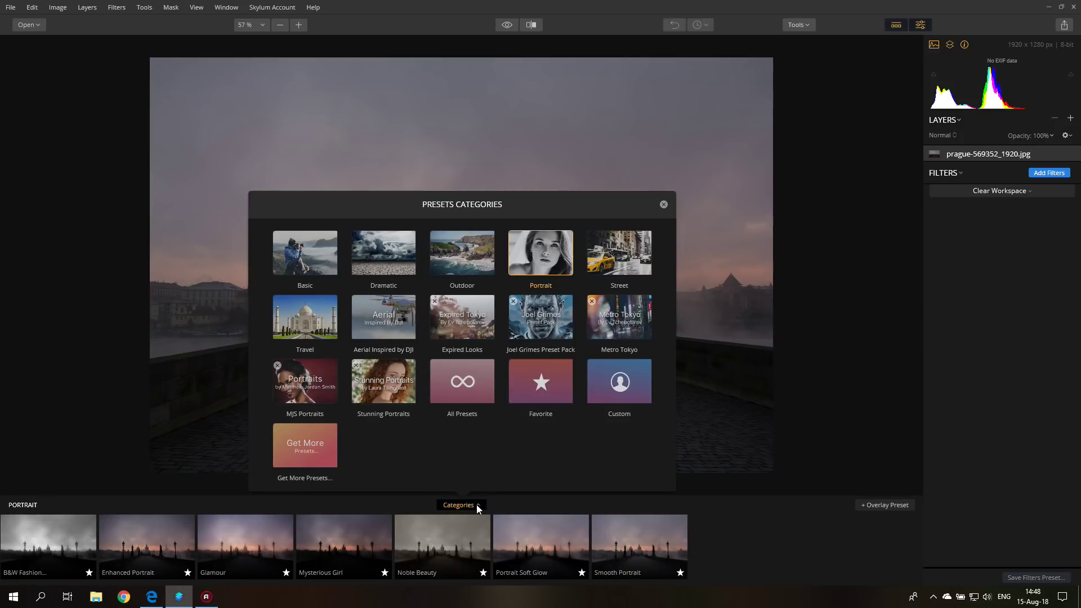
left_click(307, 314)
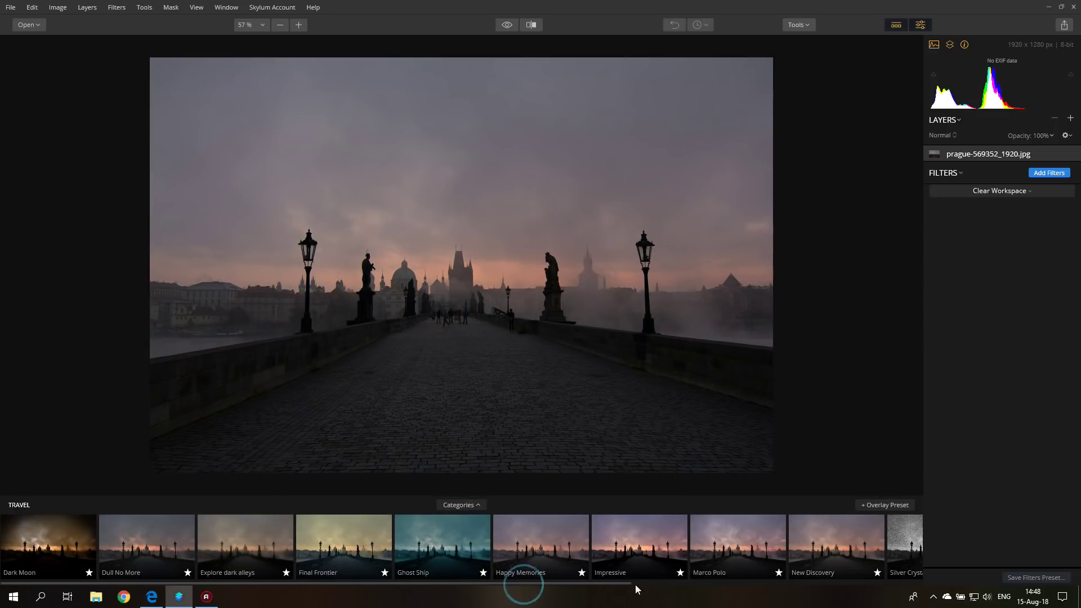
left_click_drag(615, 585, 775, 576)
left_click(760, 540)
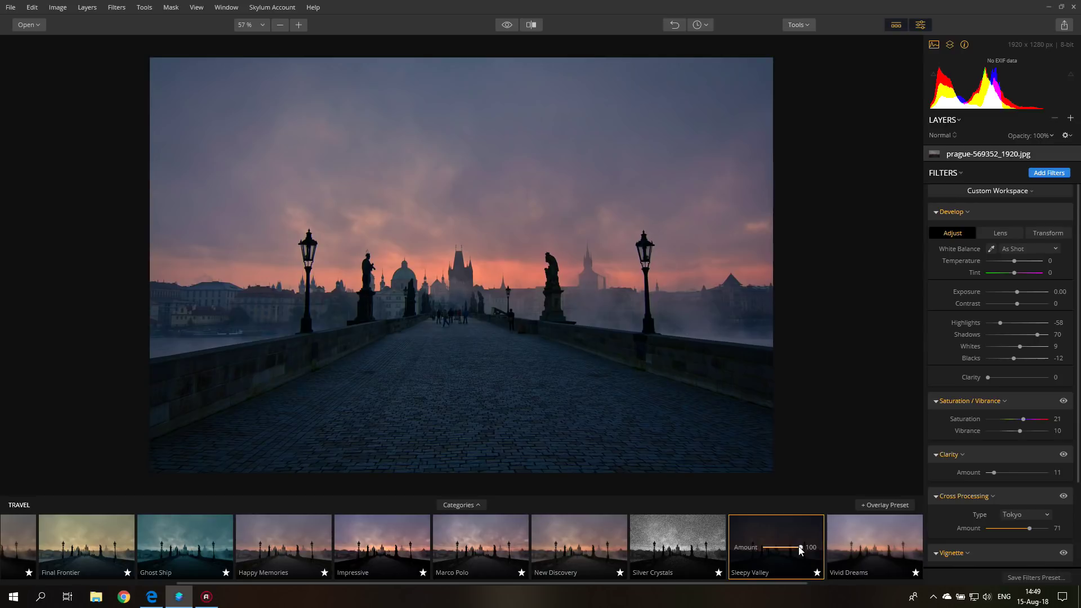
mouse_move(797, 548)
left_mouse_down()
mouse_move(777, 550)
mouse_move(803, 547)
left_mouse_up()
Step: Open waterfall-3603472_1920.jpg without saving the changes to the Prague photo
left_click(30, 25)
left_click(44, 39)
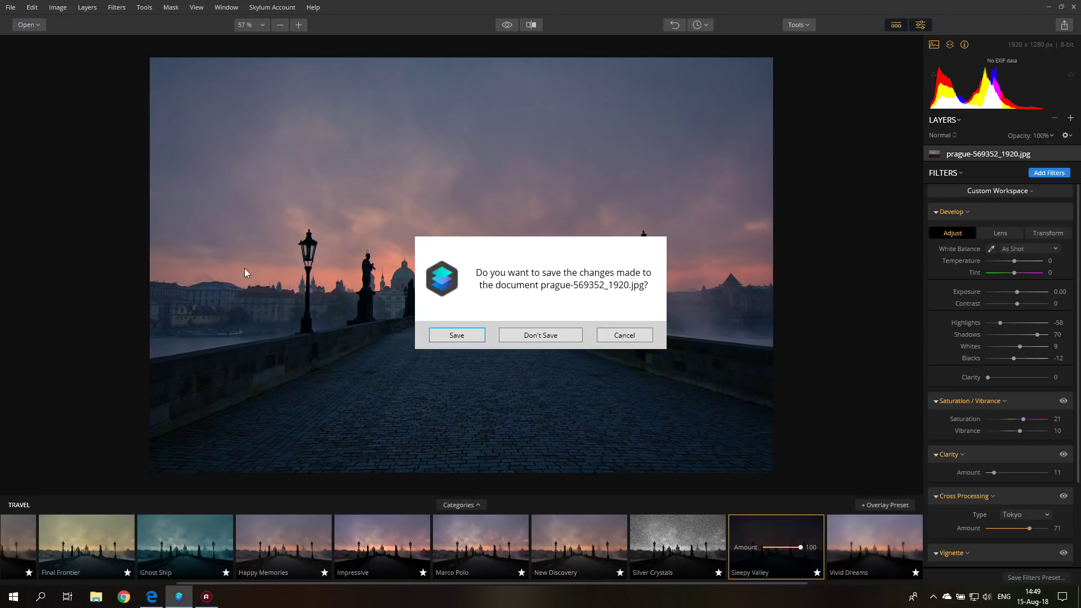
left_click(531, 335)
double_click(194, 163)
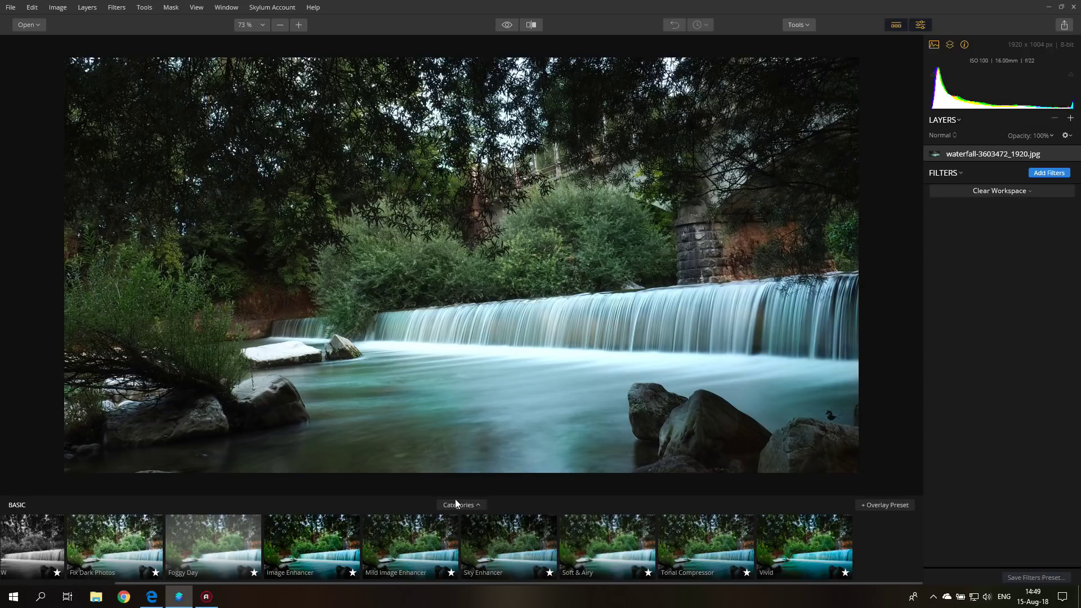
Step: Try the Basic presets Image Enhancer, Mild Image Enhancer and Soft & Airy on the waterfall photo
left_click(325, 546)
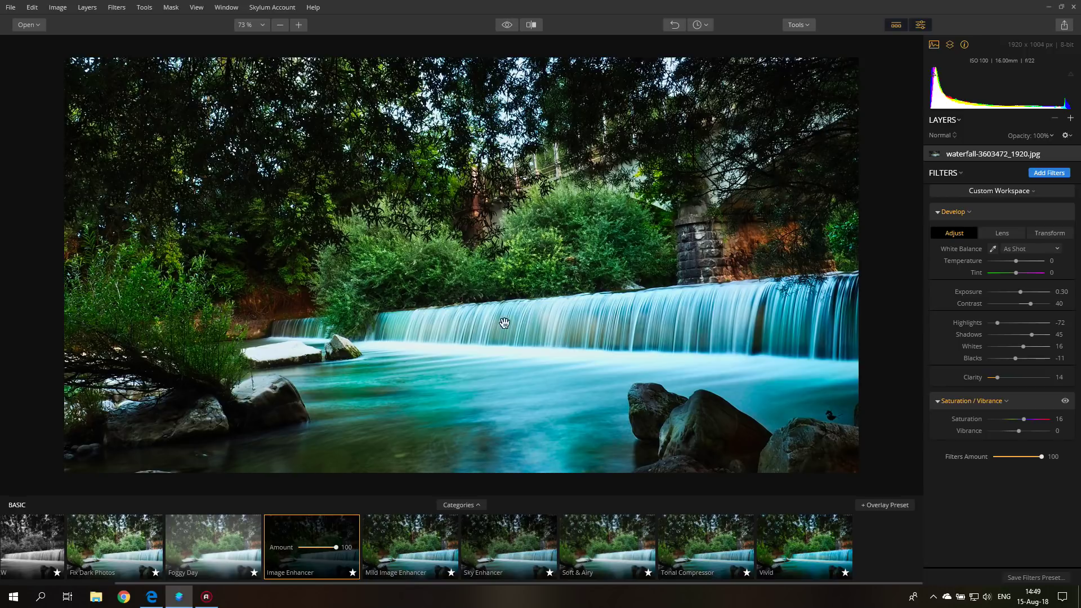
left_click(435, 550)
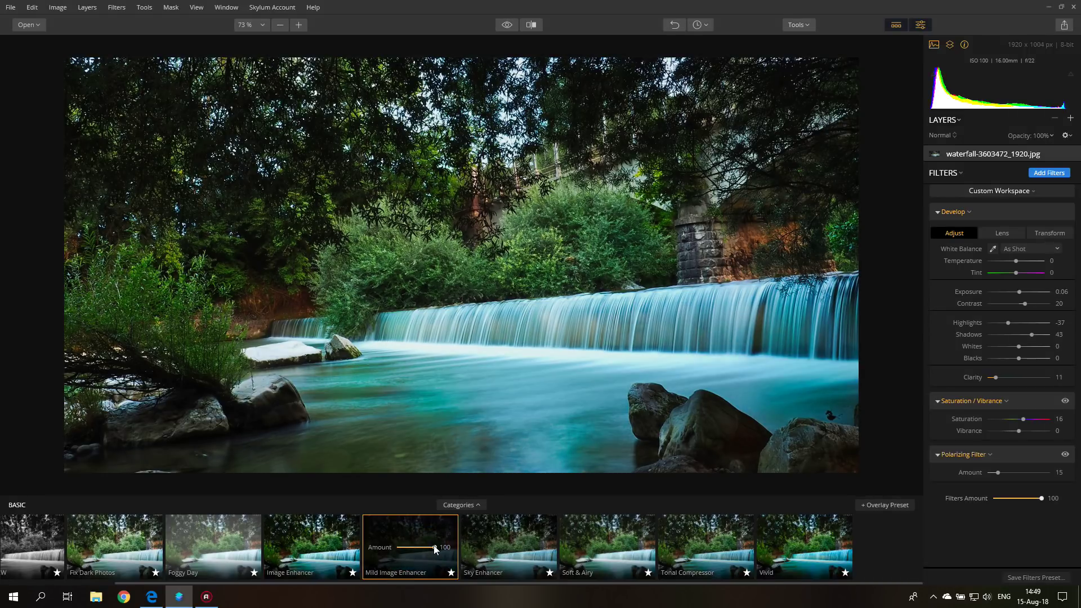
left_click(600, 541)
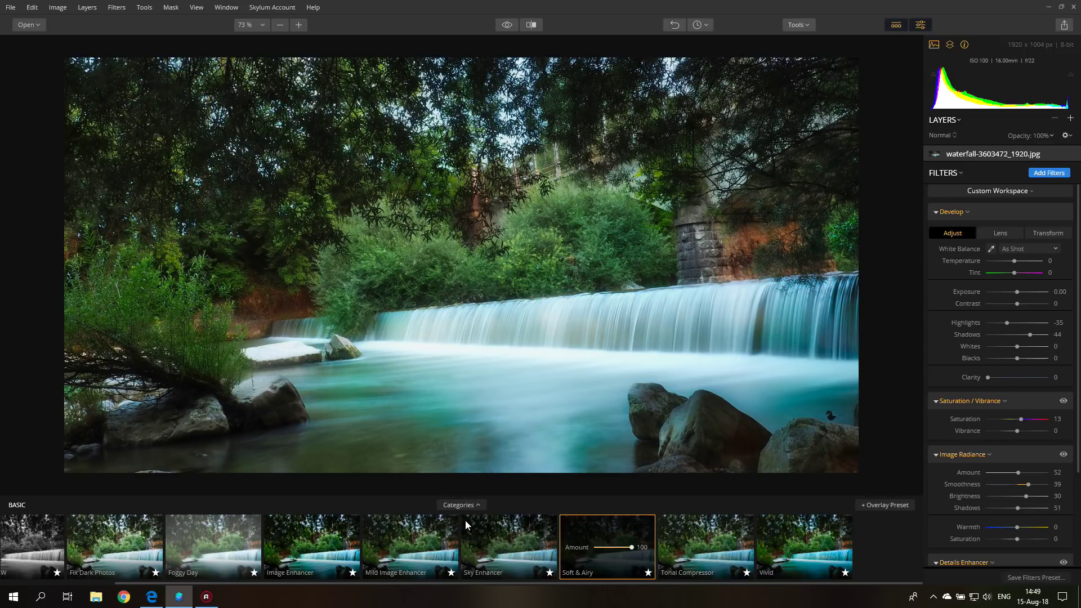
Step: Open girl-3551832_1920.jpg without saving the changes to the waterfall photo
left_click(11, 8)
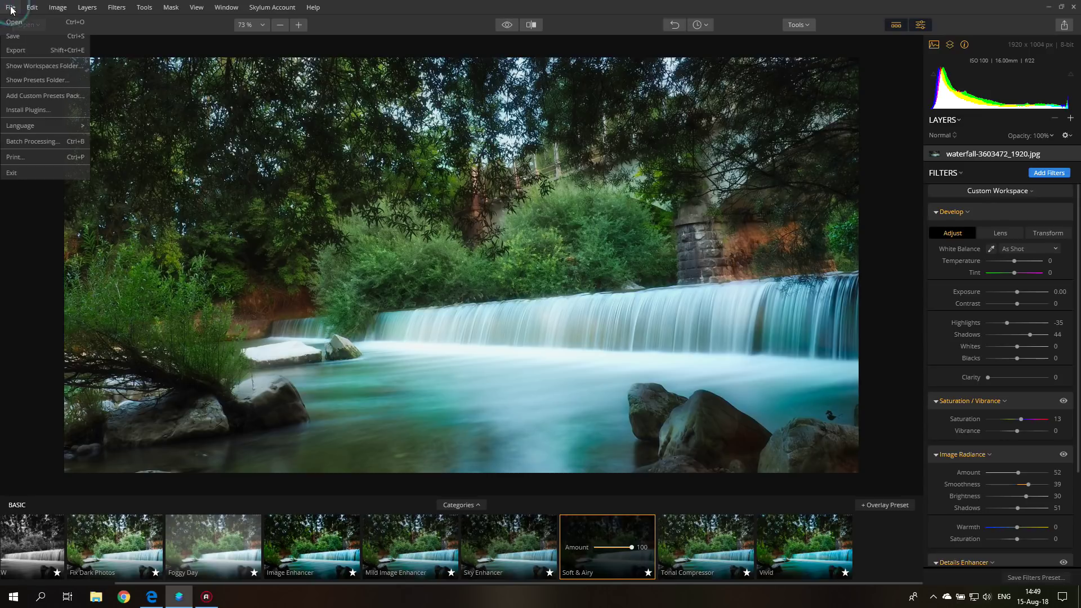
left_click(16, 26)
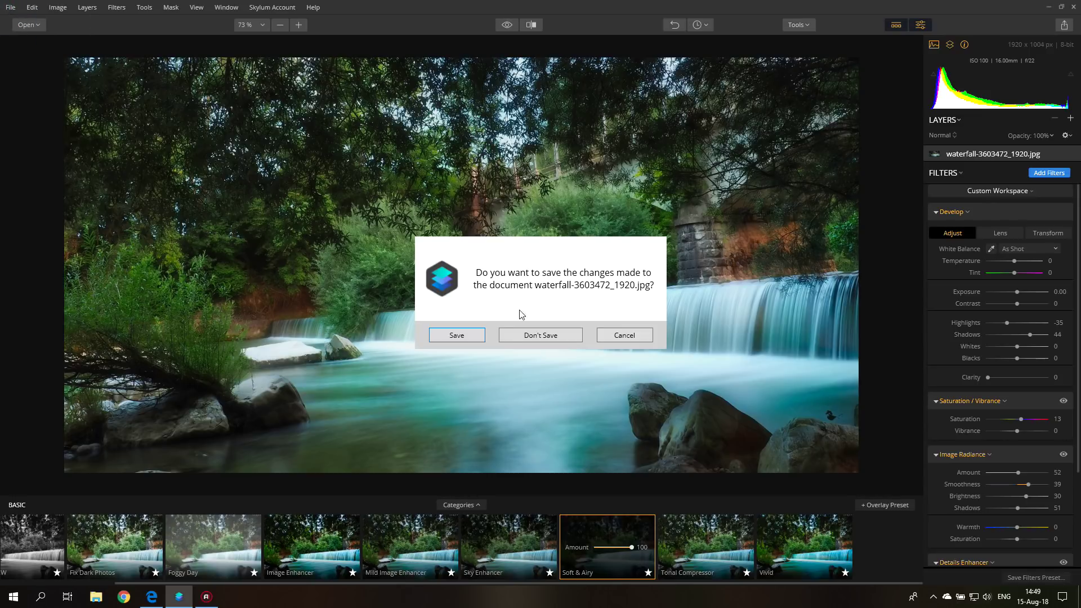
left_click(525, 336)
double_click(495, 103)
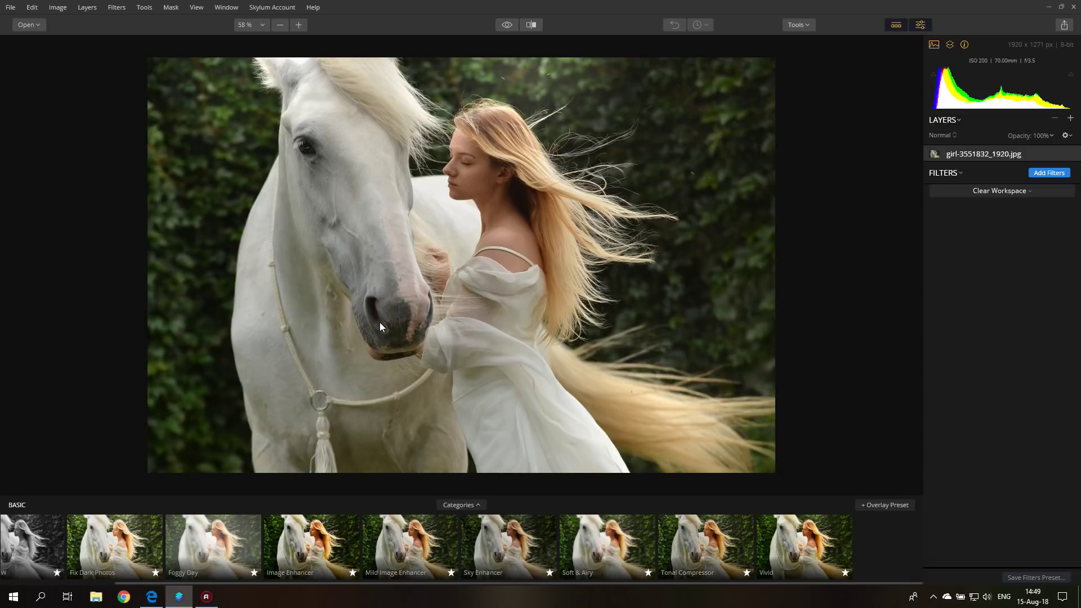
Step: Try the Image Enhancer and Mild Image Enhancer presets on the photo of the girl with the horse
left_click(322, 541)
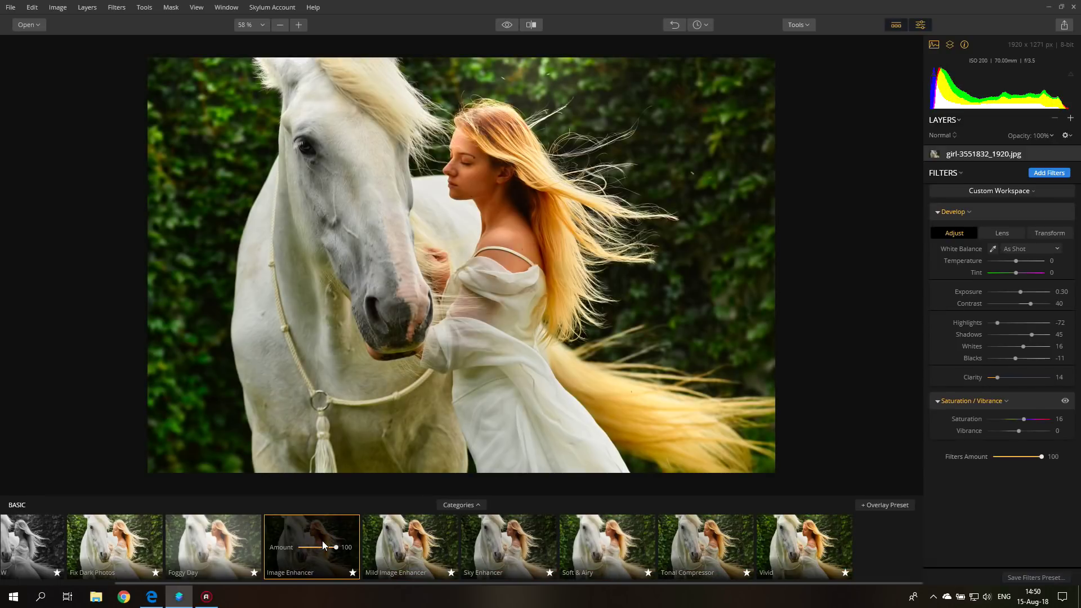
left_click(425, 547)
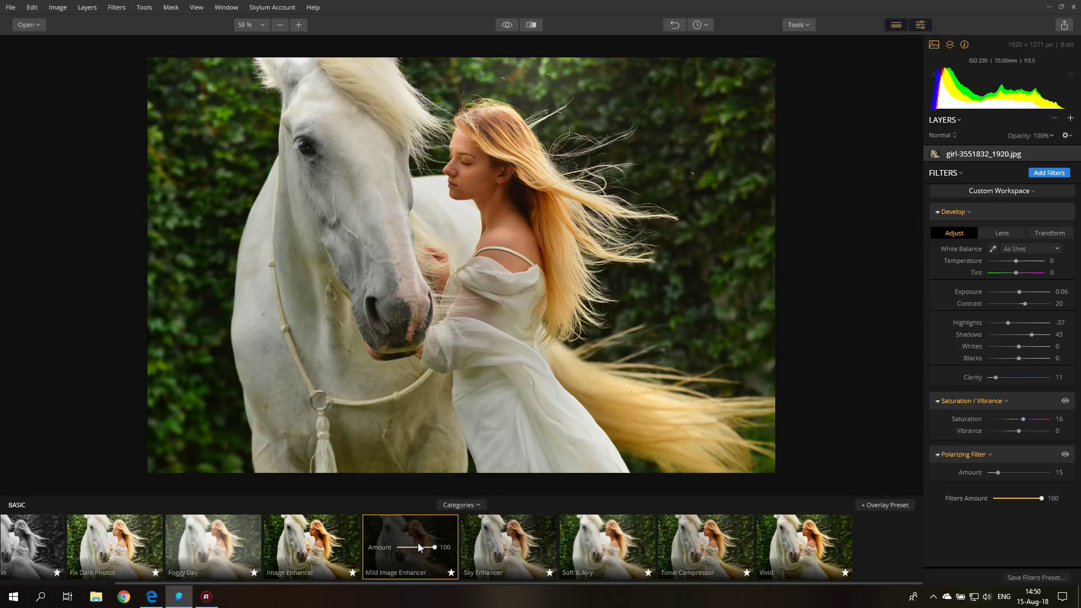
Step: Apply the Fashion Punch Bold preset from the Stunning Portraits category to the photo
left_click(459, 505)
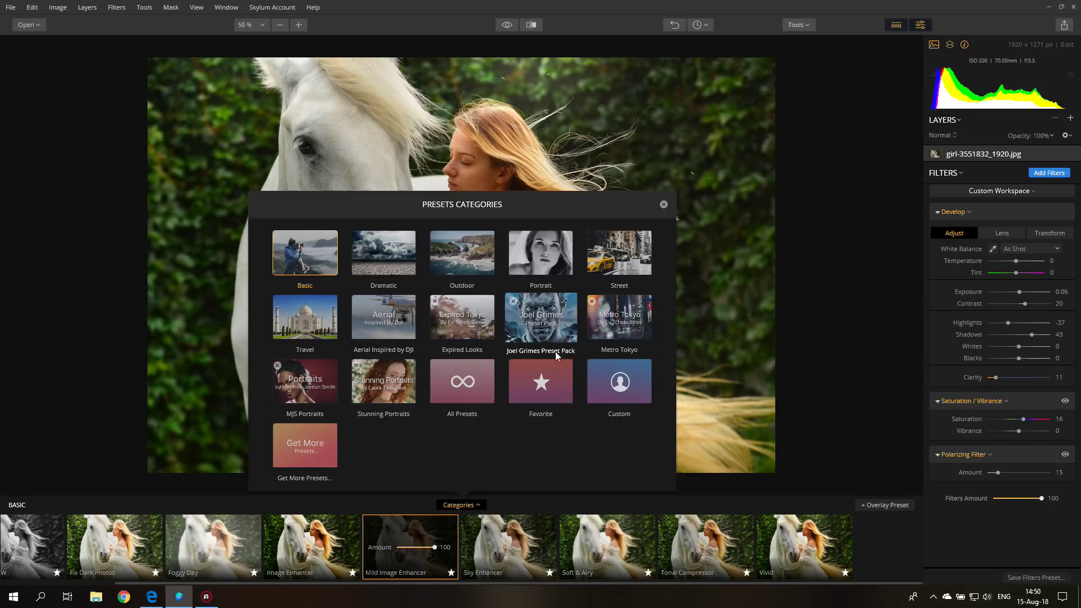
left_click(378, 386)
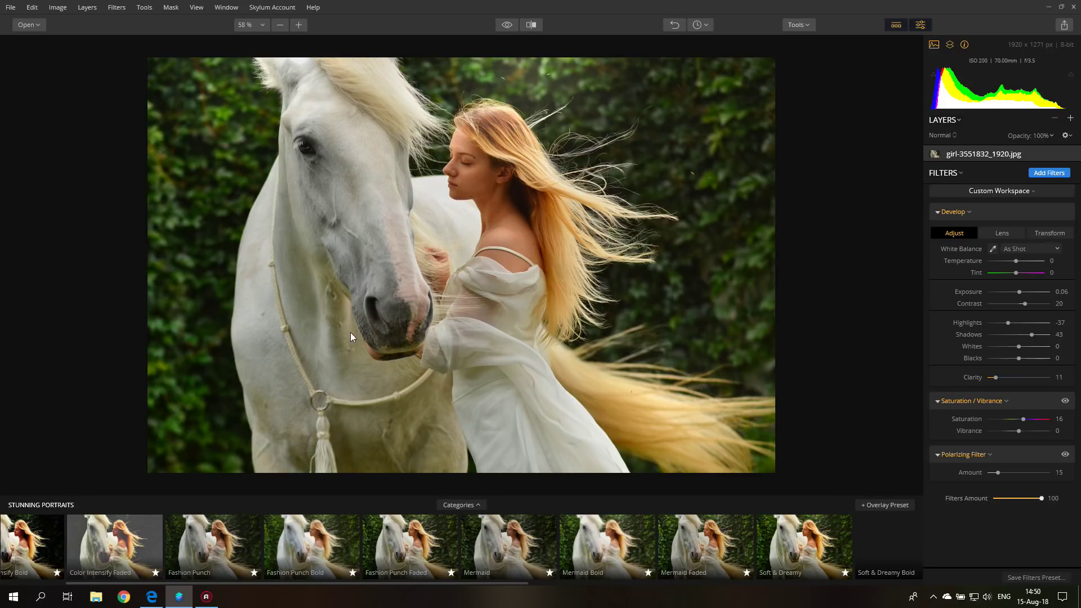
left_click(327, 538)
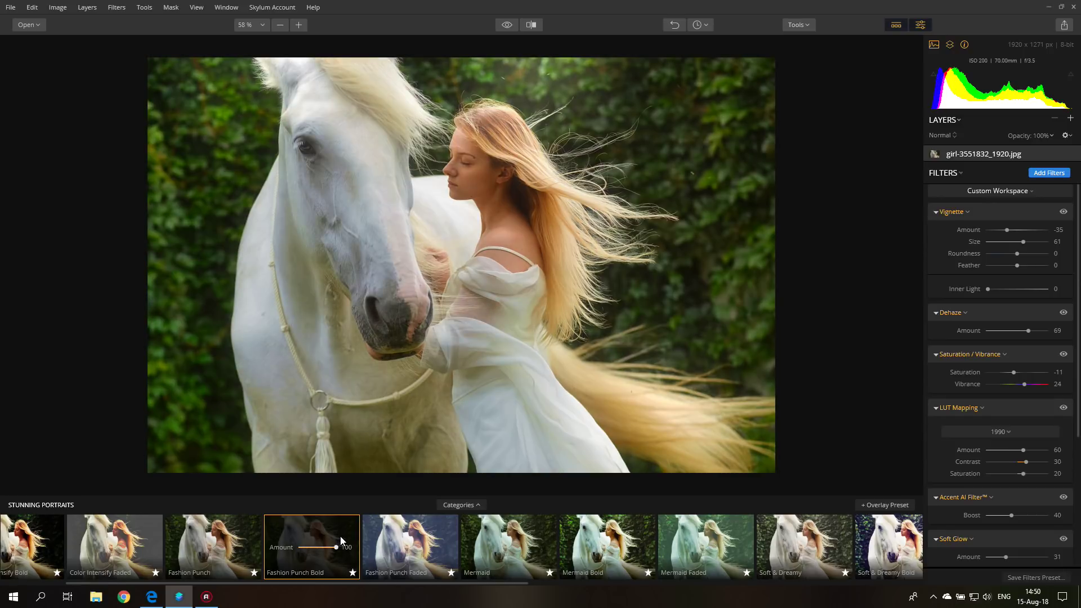
Step: Overlay the Expired L3 Vintage preset from the Expired Looks category on a new layer, with its amount at 57
left_click(871, 504)
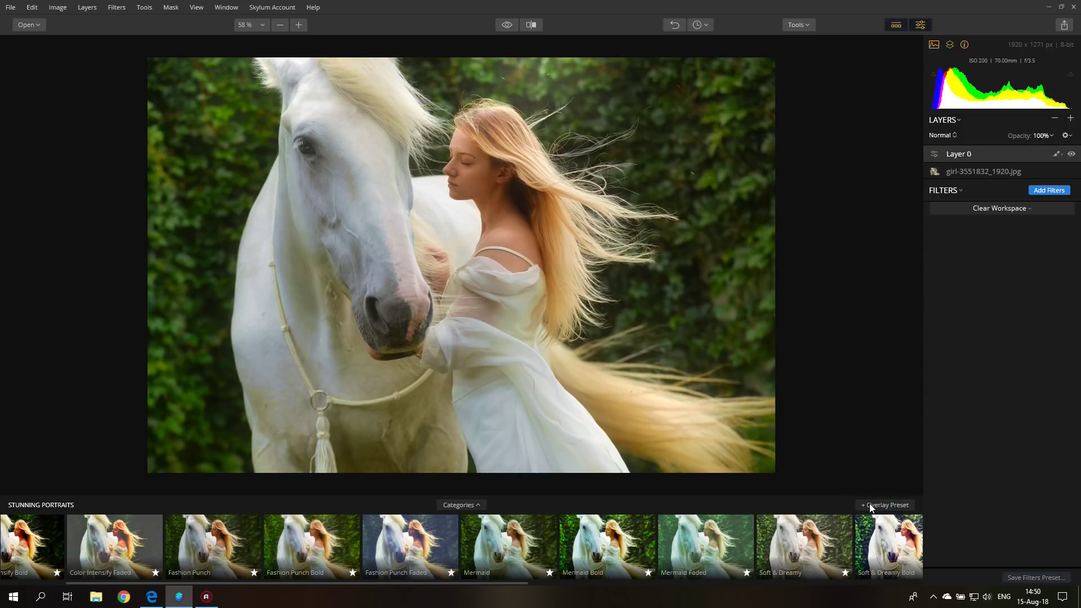
left_click(465, 504)
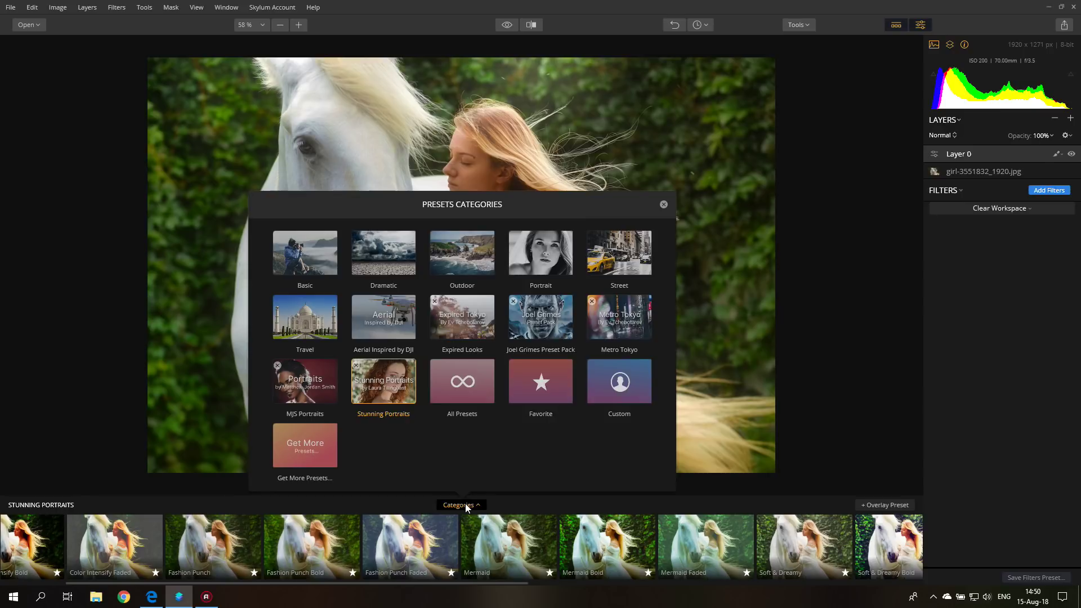
left_click(464, 319)
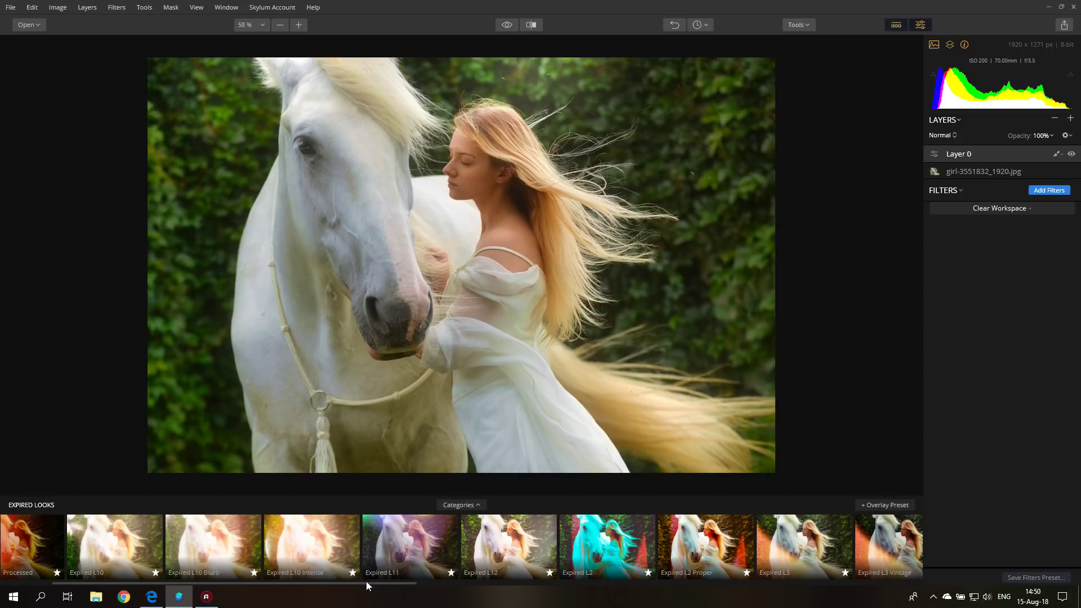
left_click(904, 542)
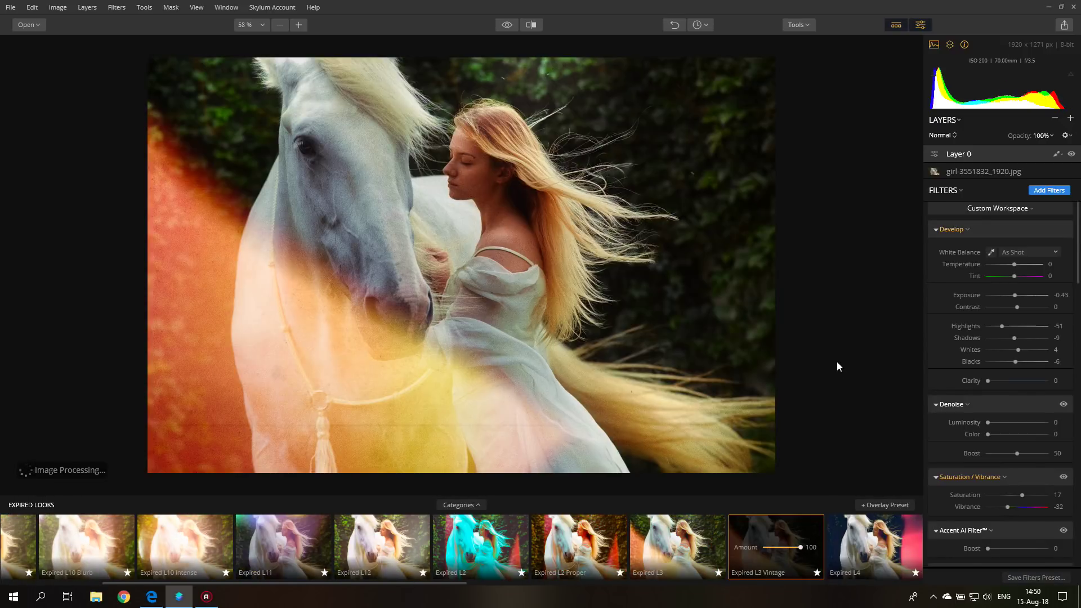
left_click_drag(802, 551, 786, 547)
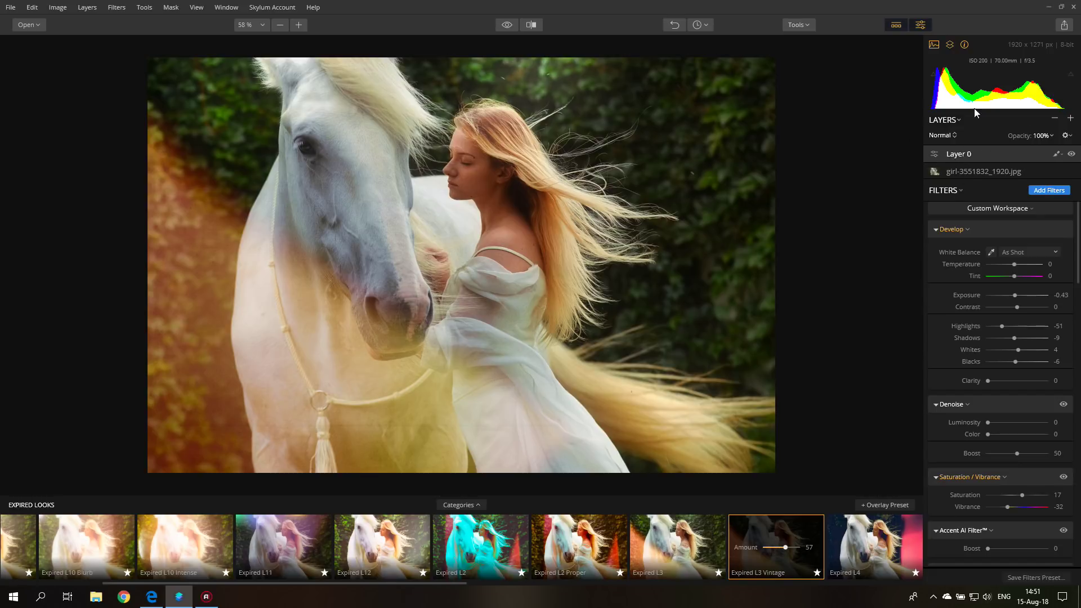
left_click(1070, 136)
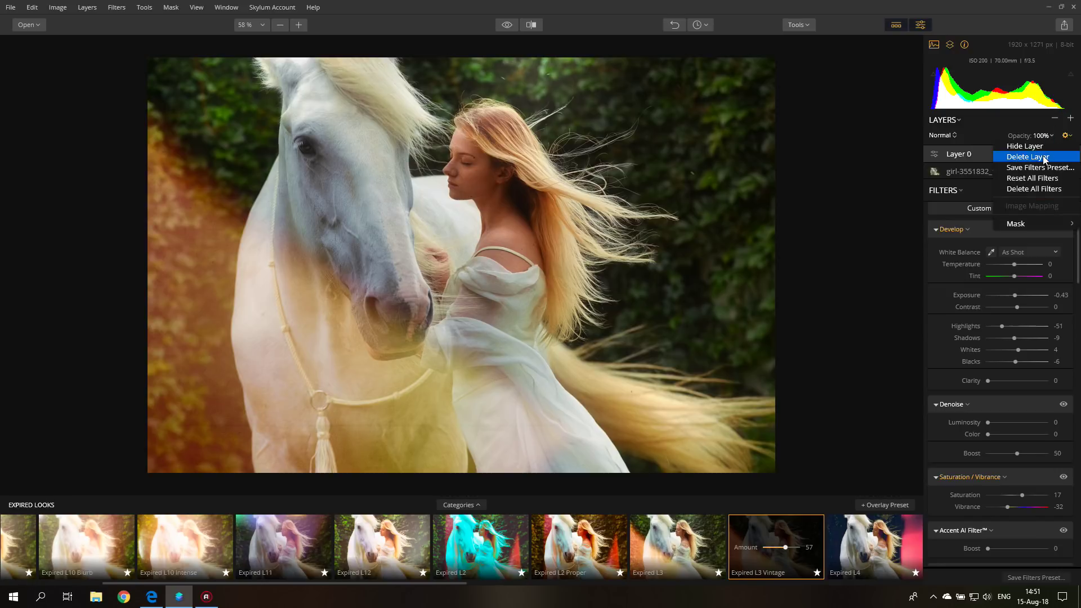
left_click(976, 135)
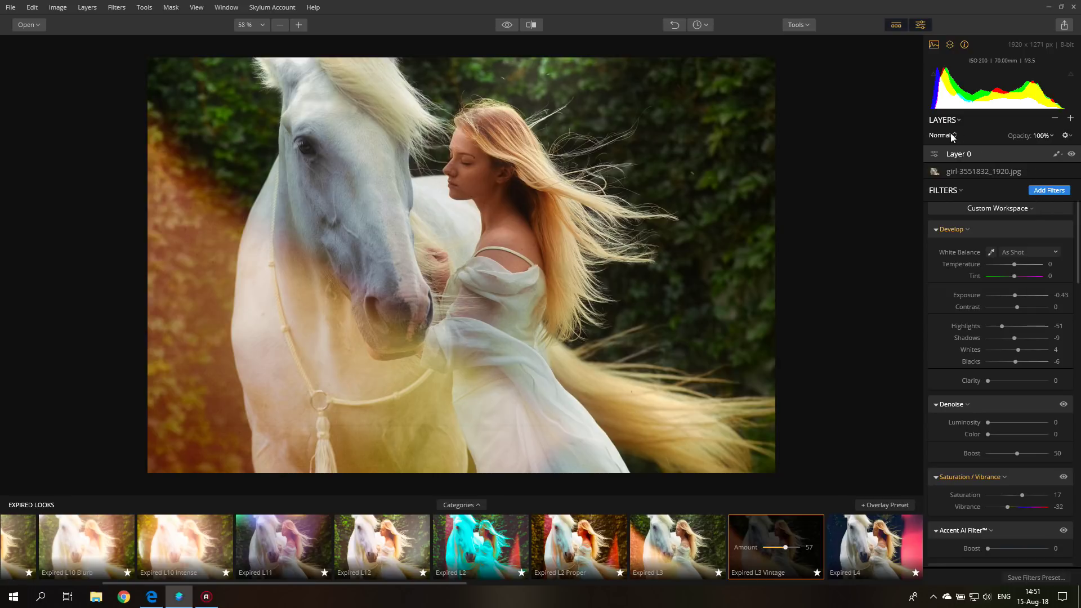
right_click(999, 157)
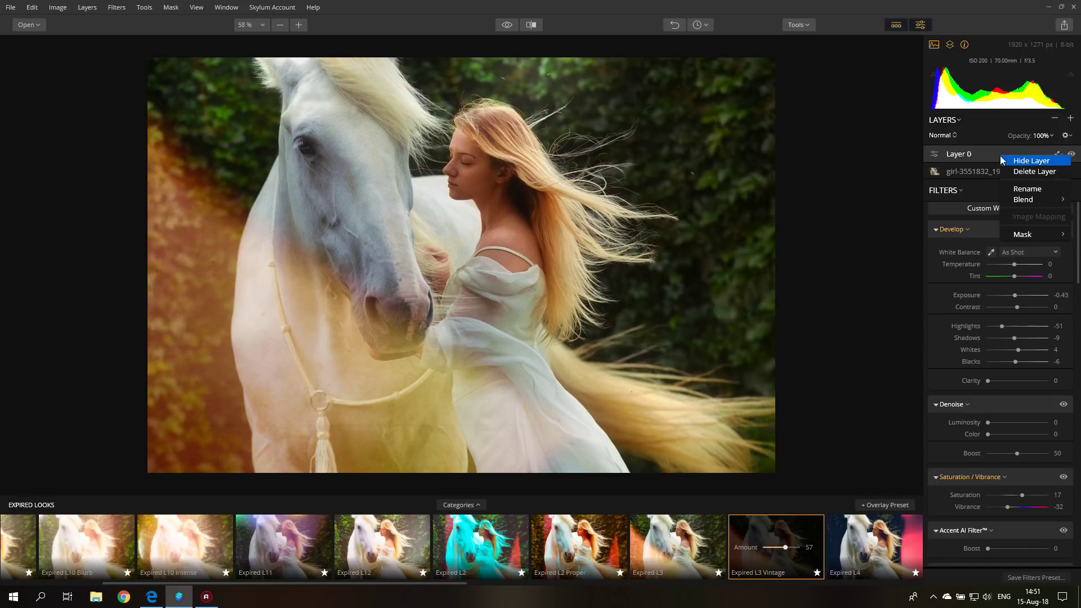
left_click(982, 129)
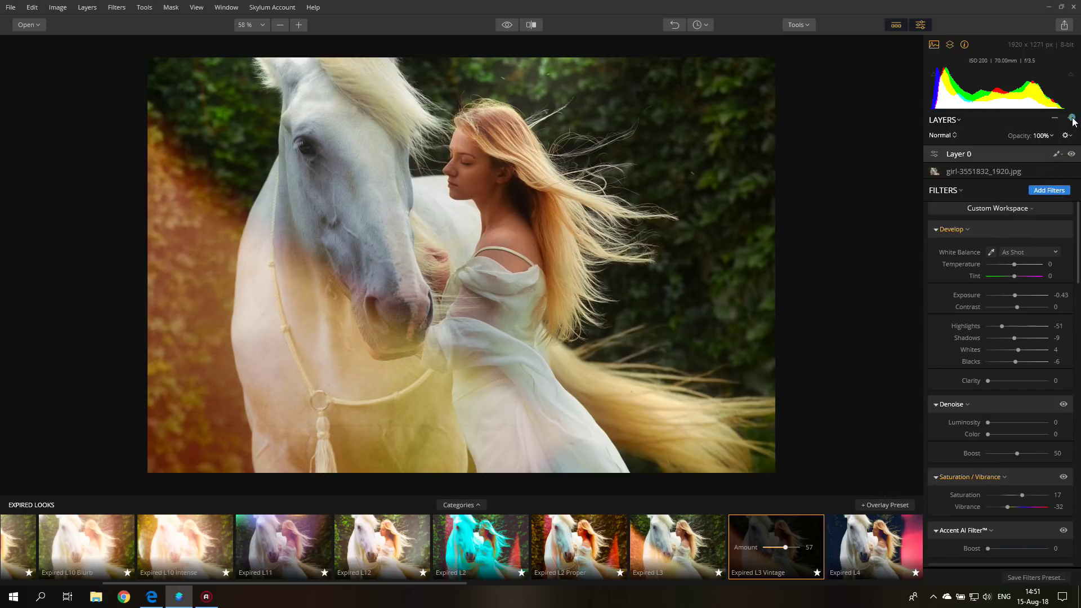
left_click(1071, 119)
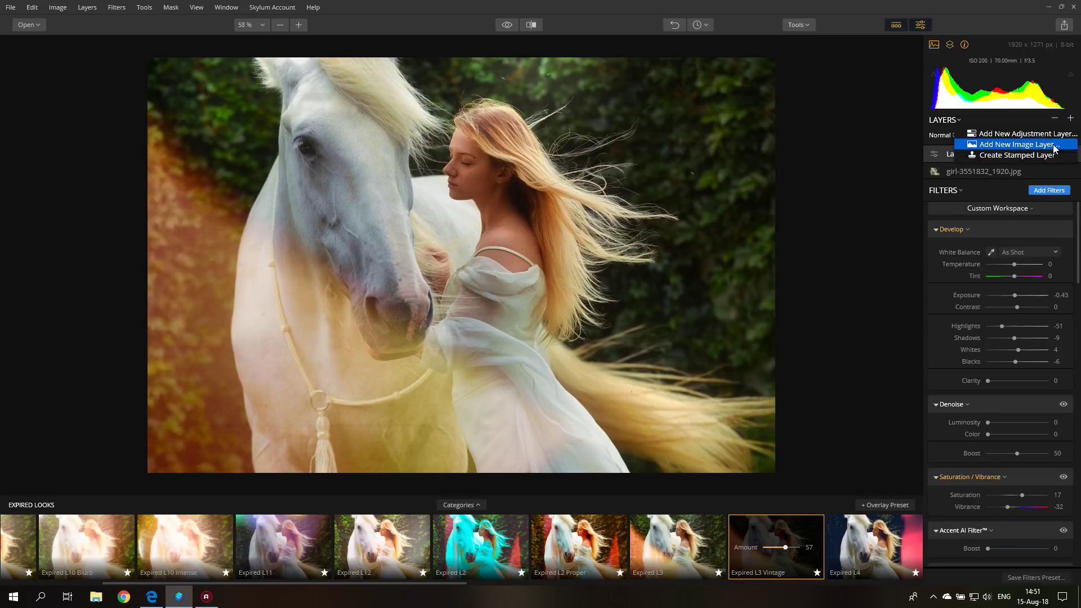
left_click(1008, 121)
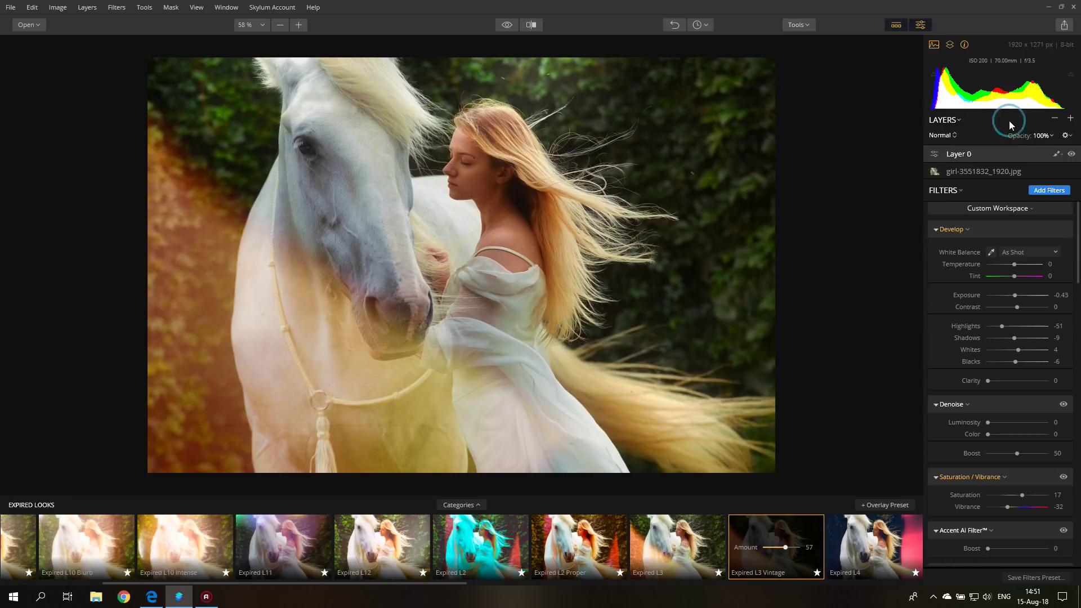
Step: Open prague-569352_1920.jpg without saving the changes to the girl and horse photo
left_click(10, 7)
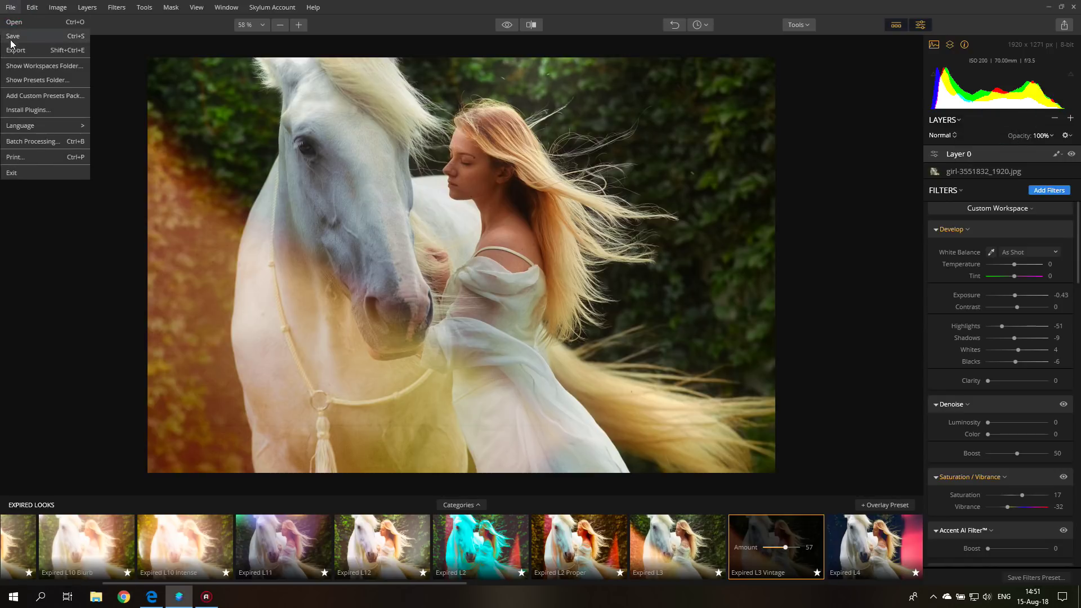
left_click(13, 26)
left_click(556, 333)
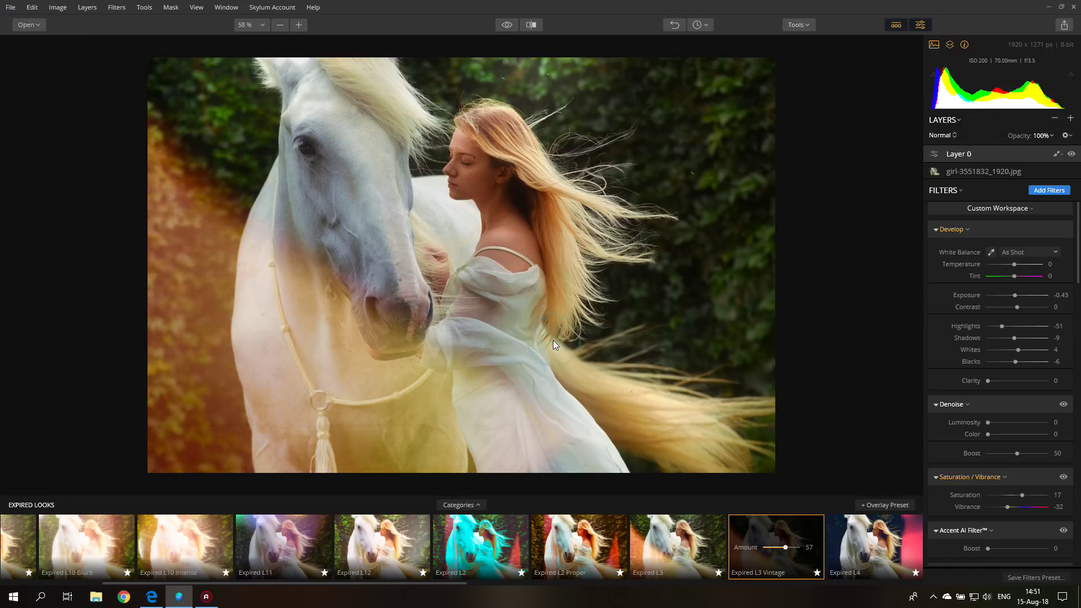
double_click(142, 162)
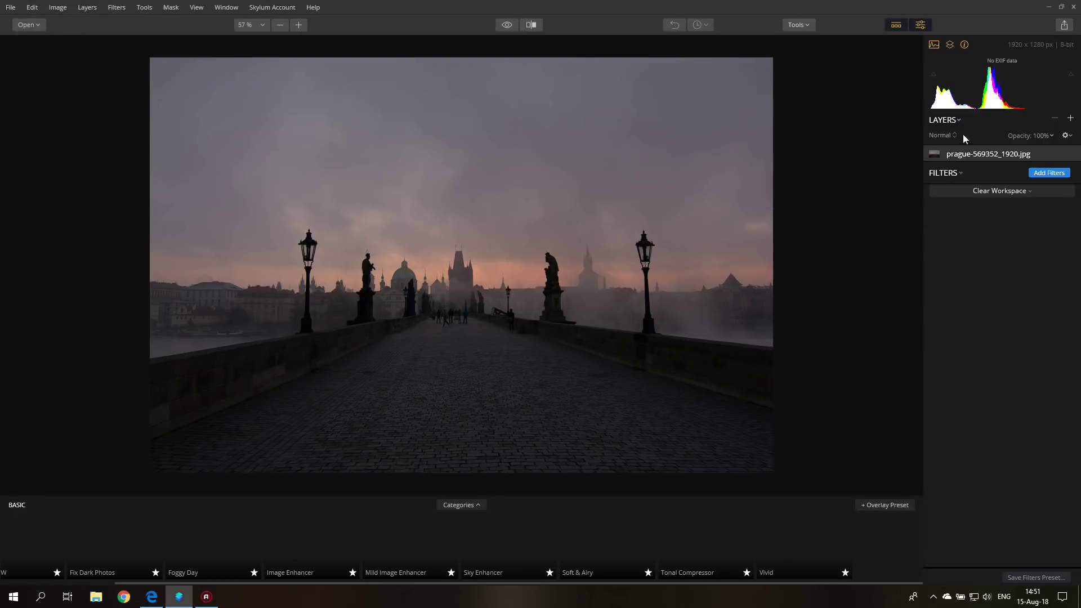
Step: Add girl-3551832_1920.jpg as a new image layer above the Prague photo and set its blend mode to Soft Light
left_click(1071, 120)
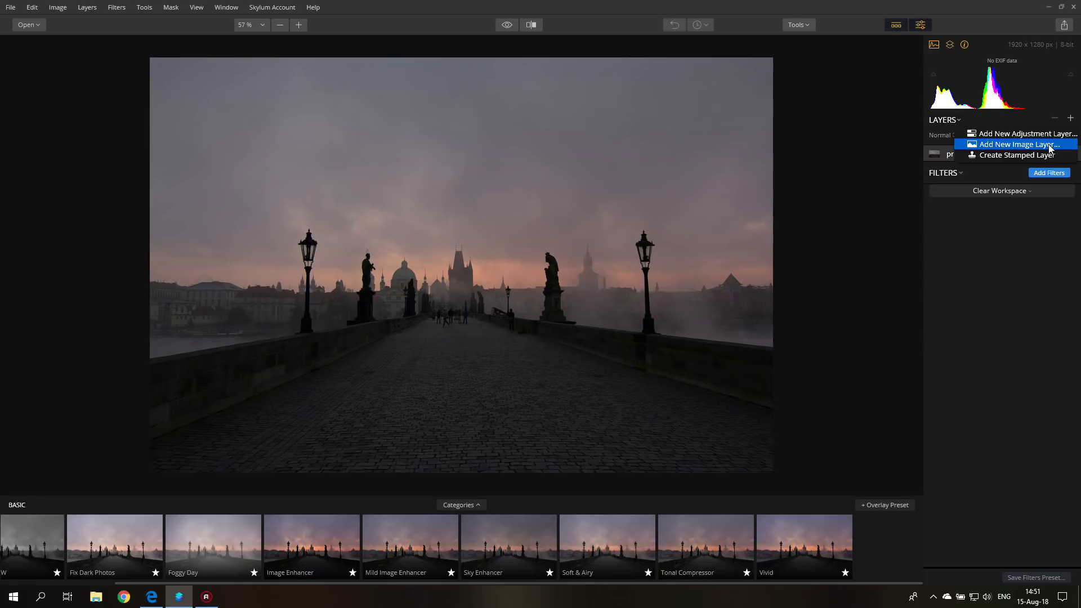
left_click(1019, 145)
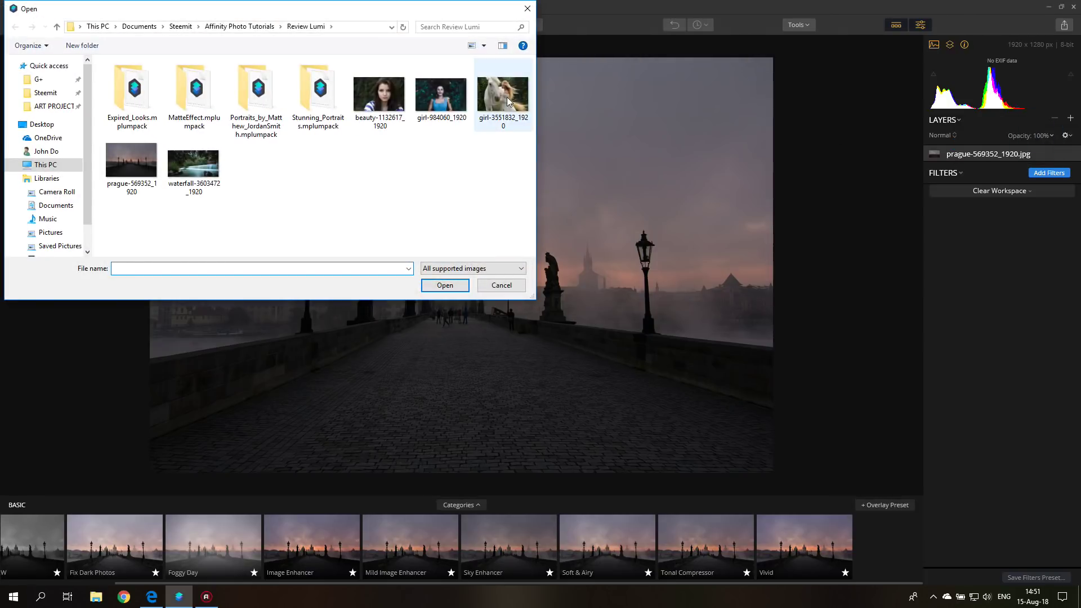
double_click(506, 101)
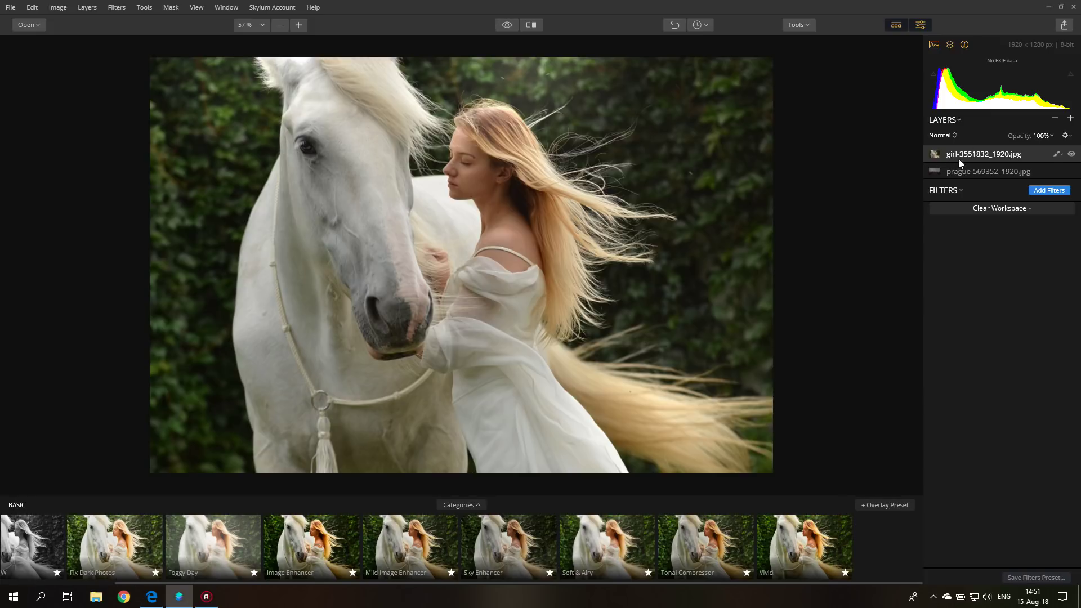
right_click(975, 155)
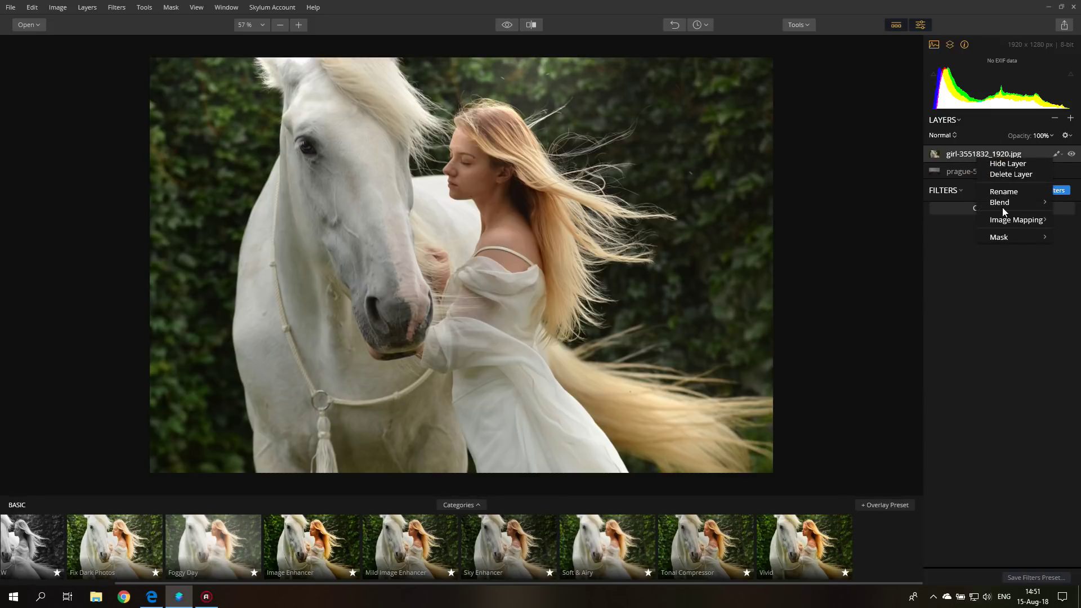
mouse_move(1002, 201)
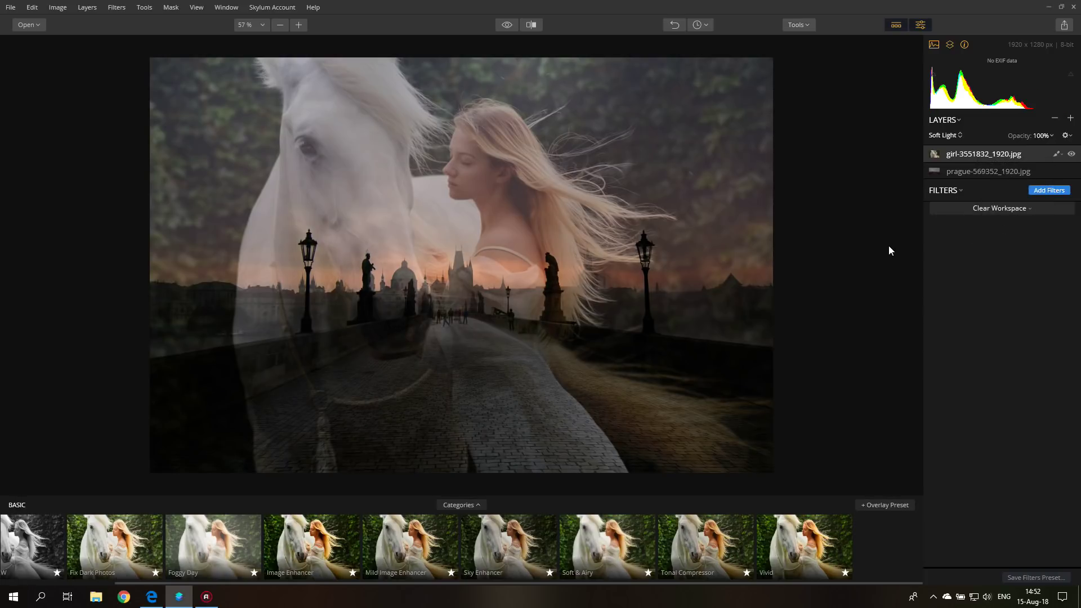
Step: Try the Film Noir preset from the Dramatic category on the girl and horse layer
left_click(471, 508)
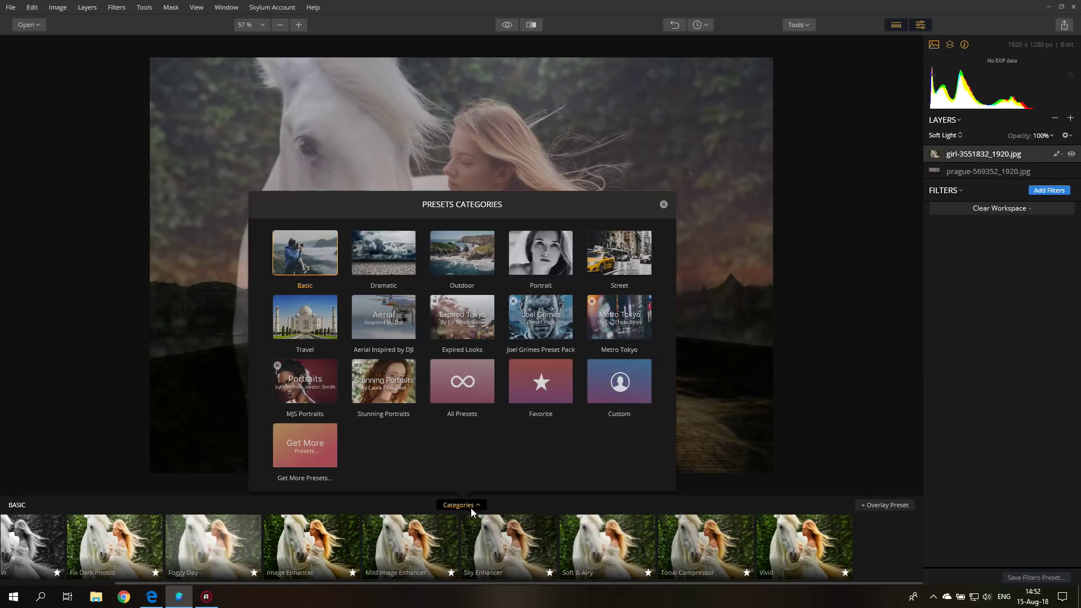
left_click(392, 260)
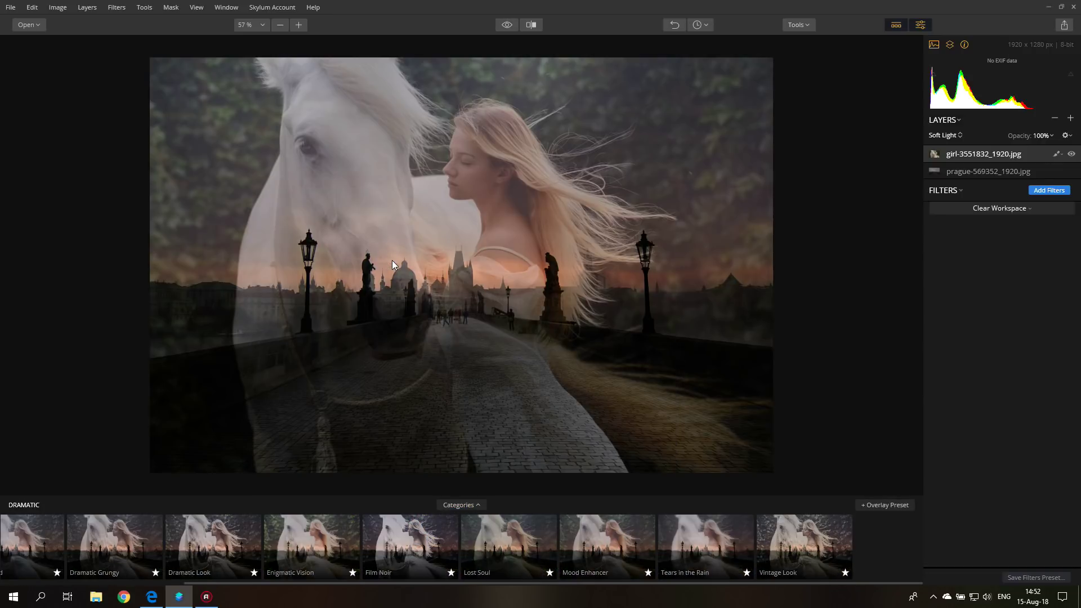
left_click(426, 543)
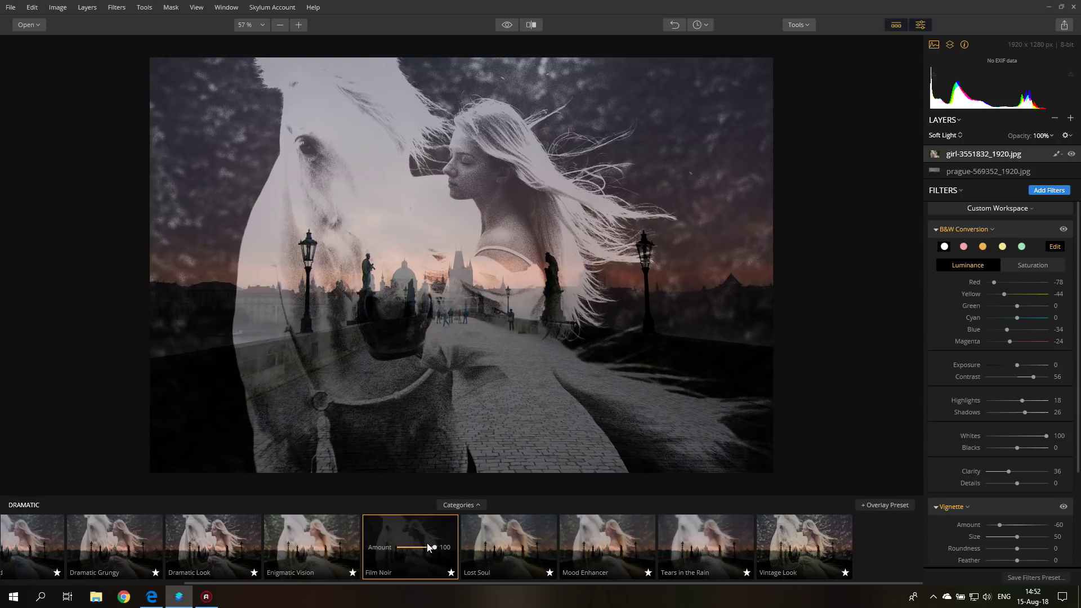
Step: Browse the presets in the Portrait, Street, Joel Grimes Preset Pack and Aerial Inspired by DJI categories
left_click(477, 505)
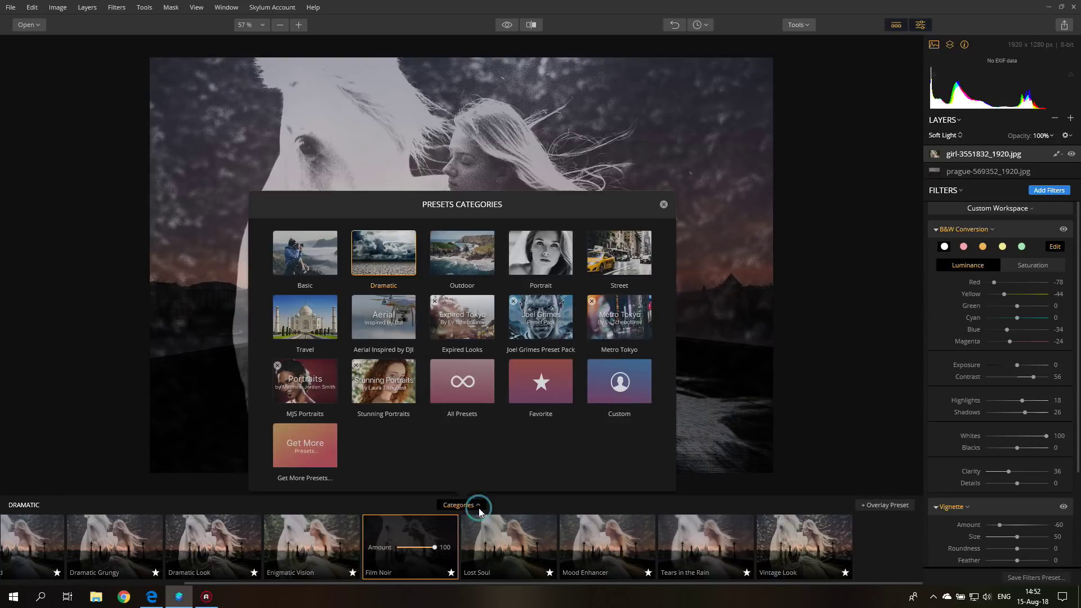
left_click(542, 255)
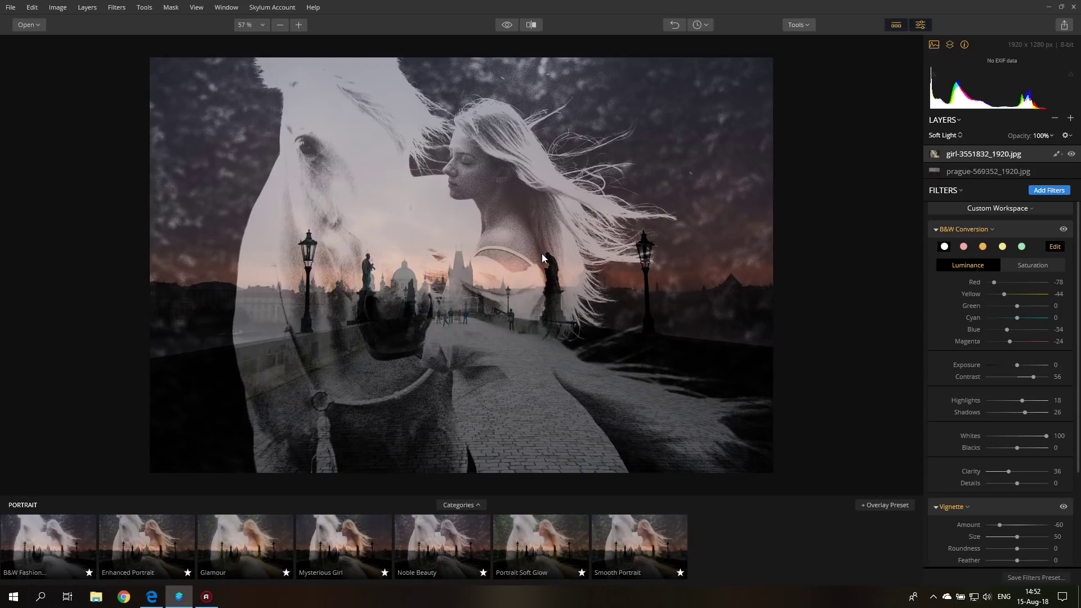
left_click(461, 506)
left_click(639, 249)
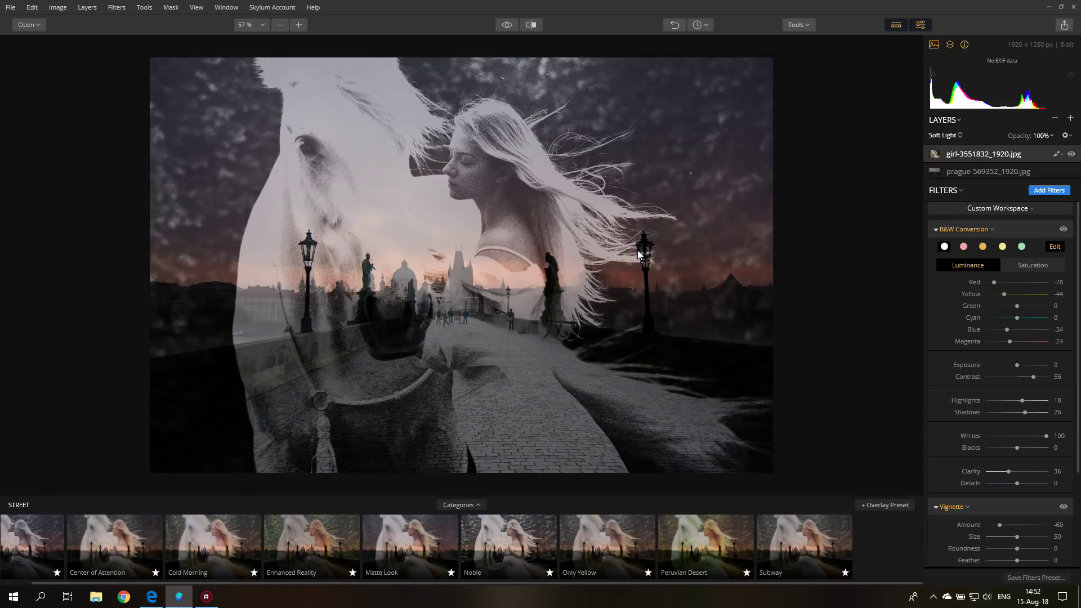
left_click(462, 504)
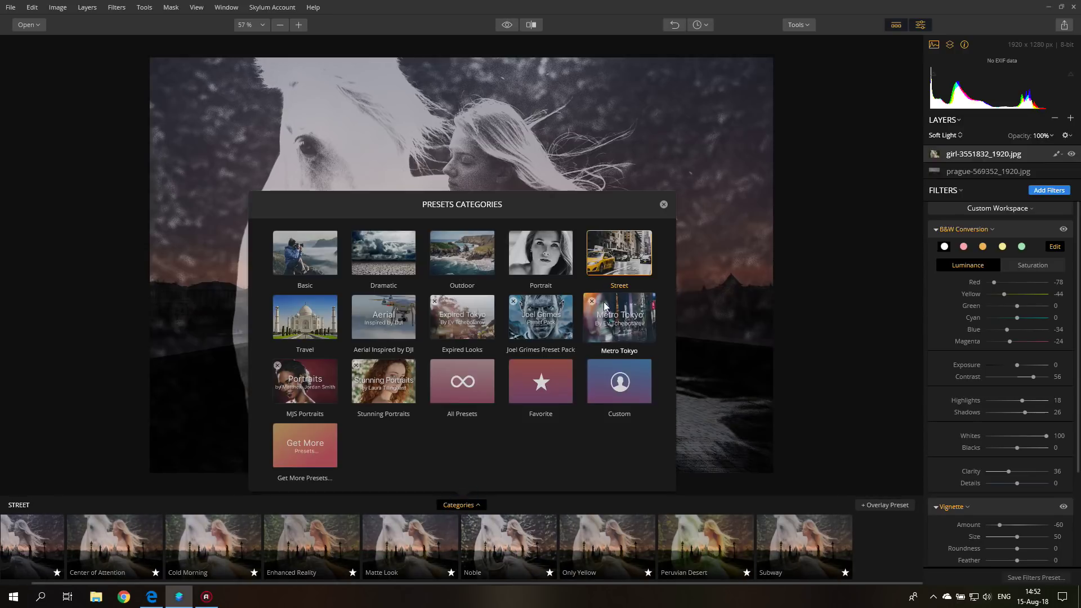
left_click(538, 317)
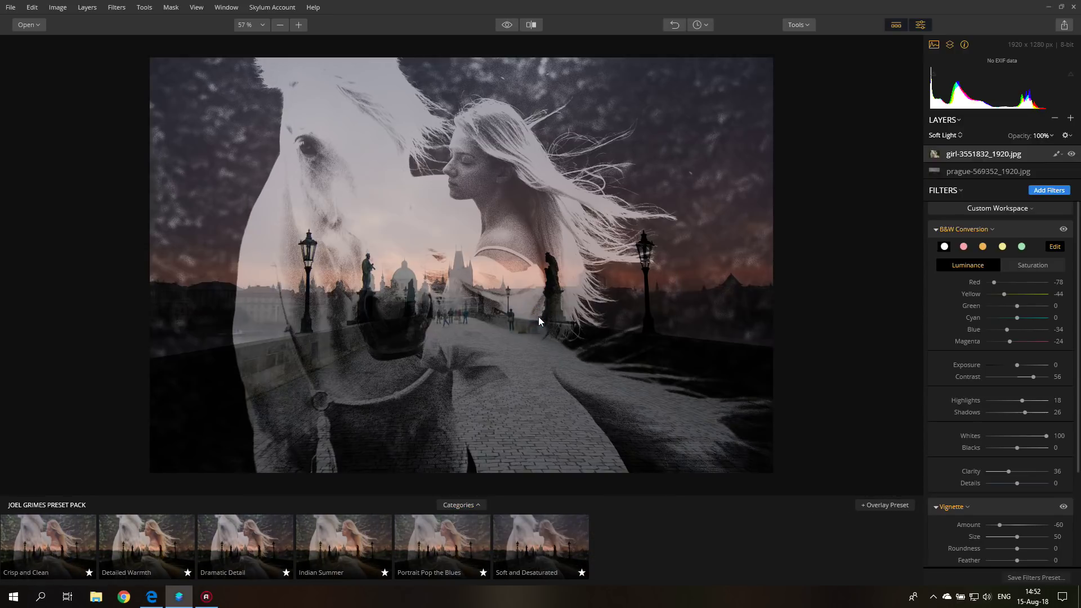
left_click(471, 506)
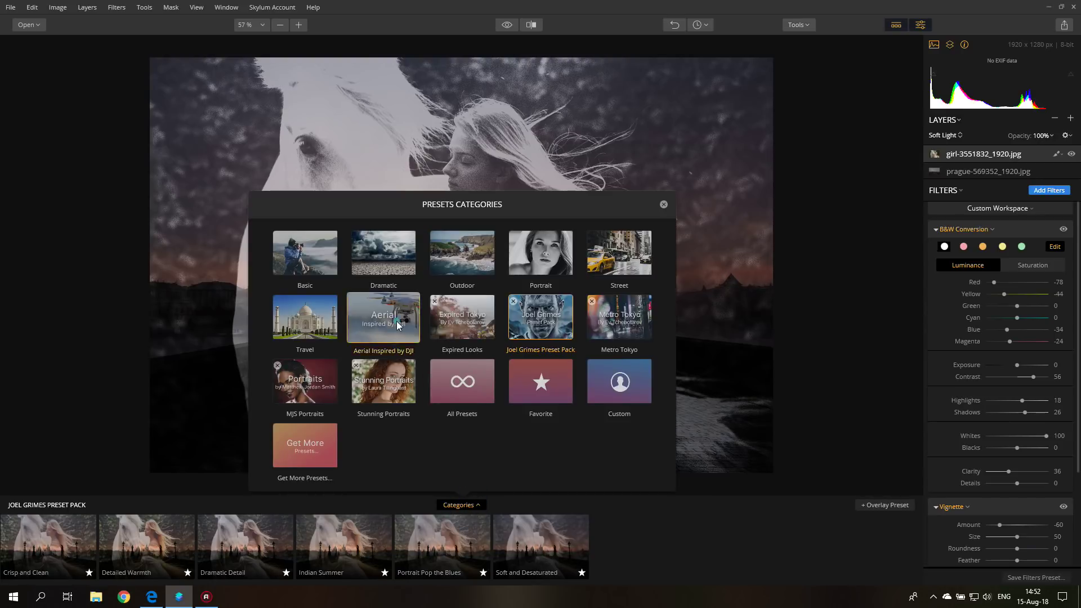
left_click(396, 321)
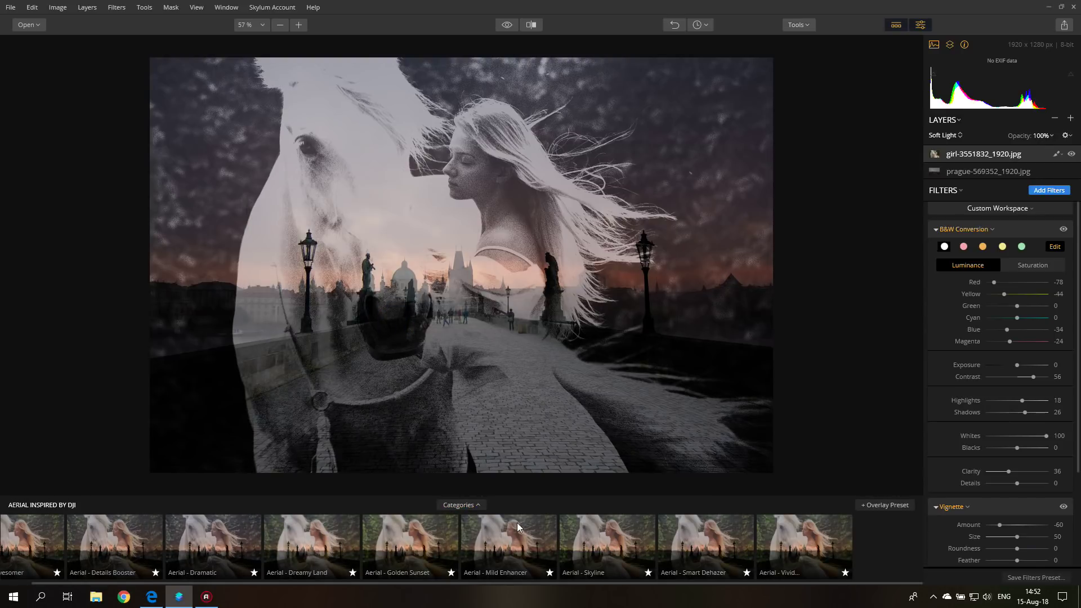
left_click_drag(491, 583, 433, 583)
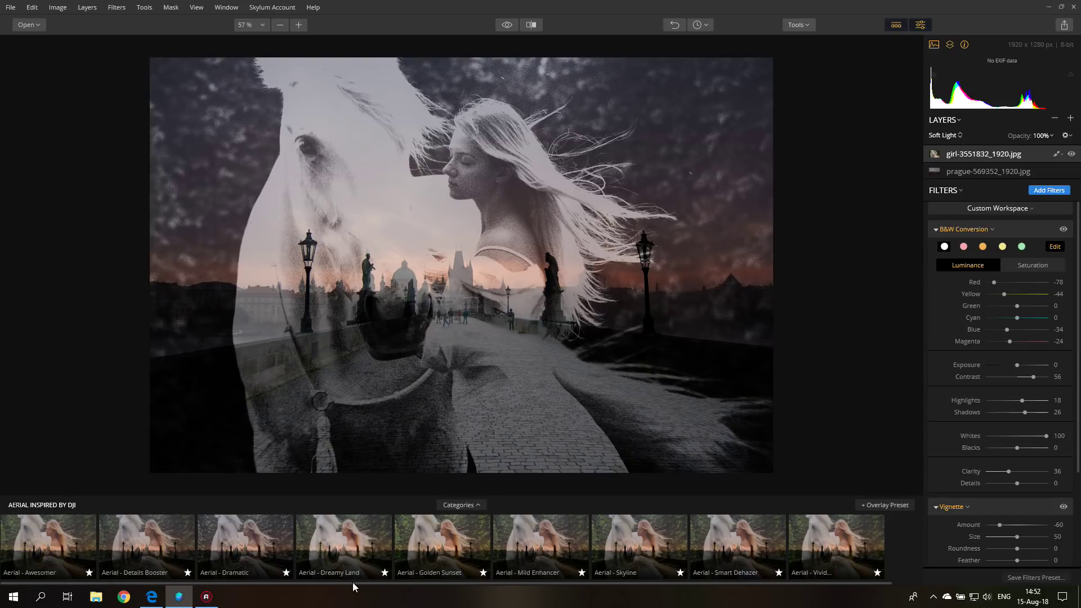
Step: Apply the Ghost Ship preset from the Travel category to the girl and horse layer
left_click(461, 505)
left_click(306, 319)
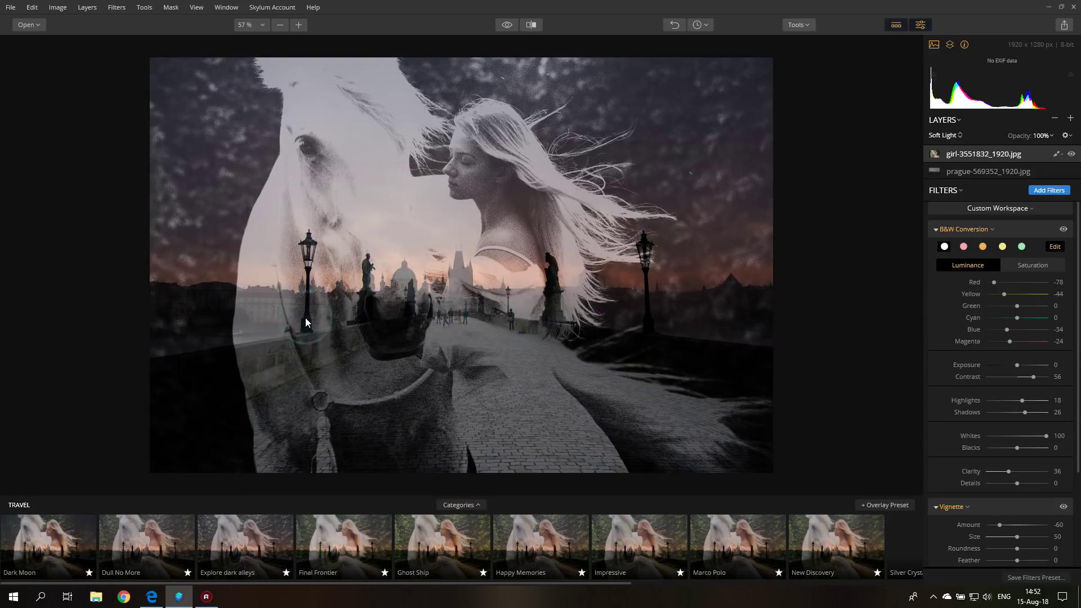
left_click(434, 539)
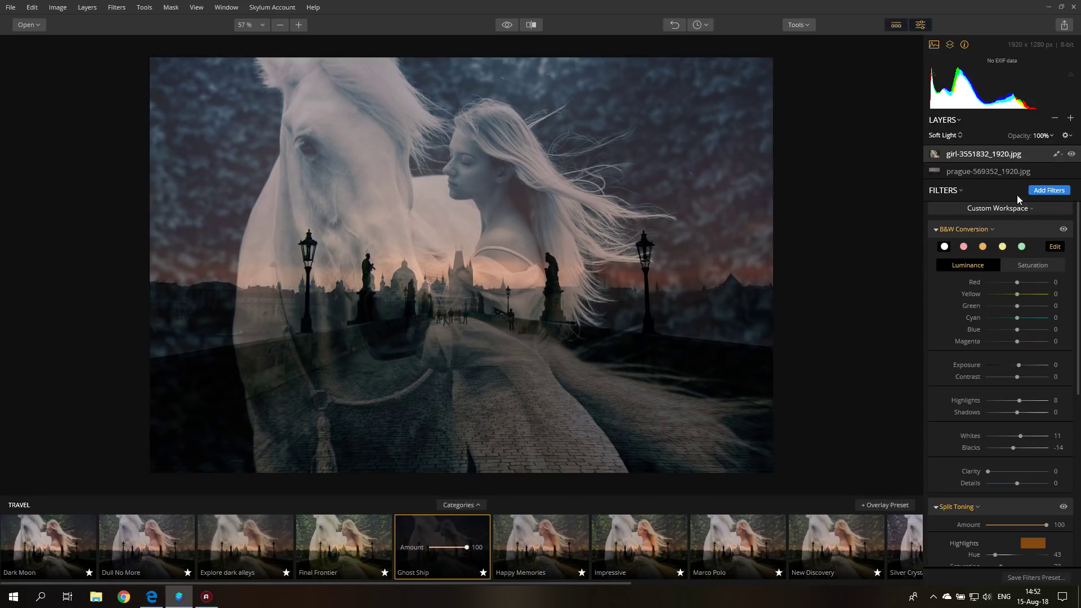
Step: Brush a mask on the girl and horse layer that shows only the woman and the horse's head and neck in the sky, checking the mask overlay
left_click(1059, 157)
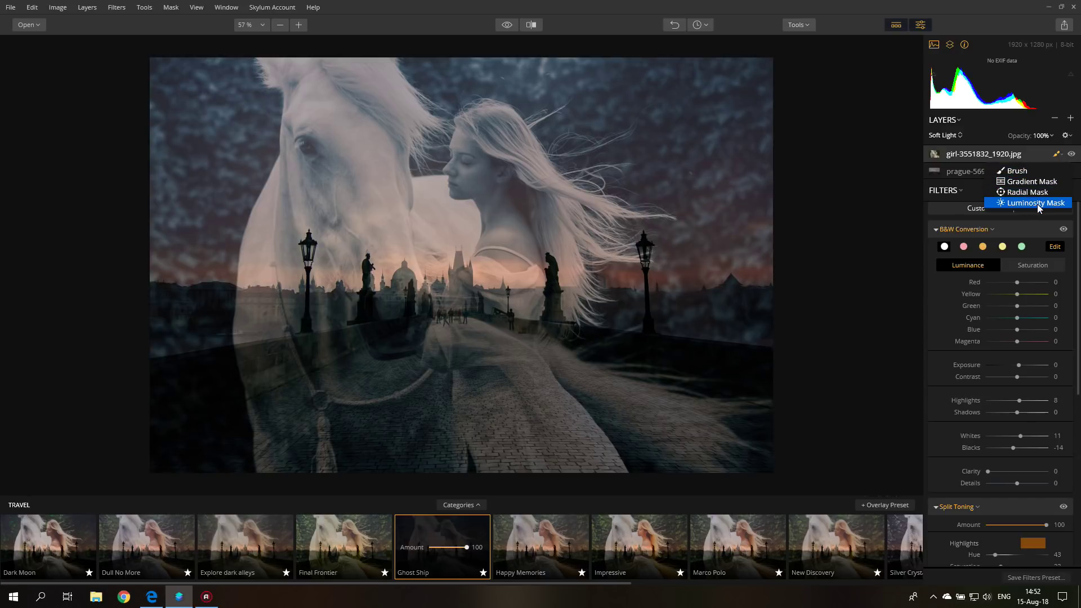
left_click(1017, 175)
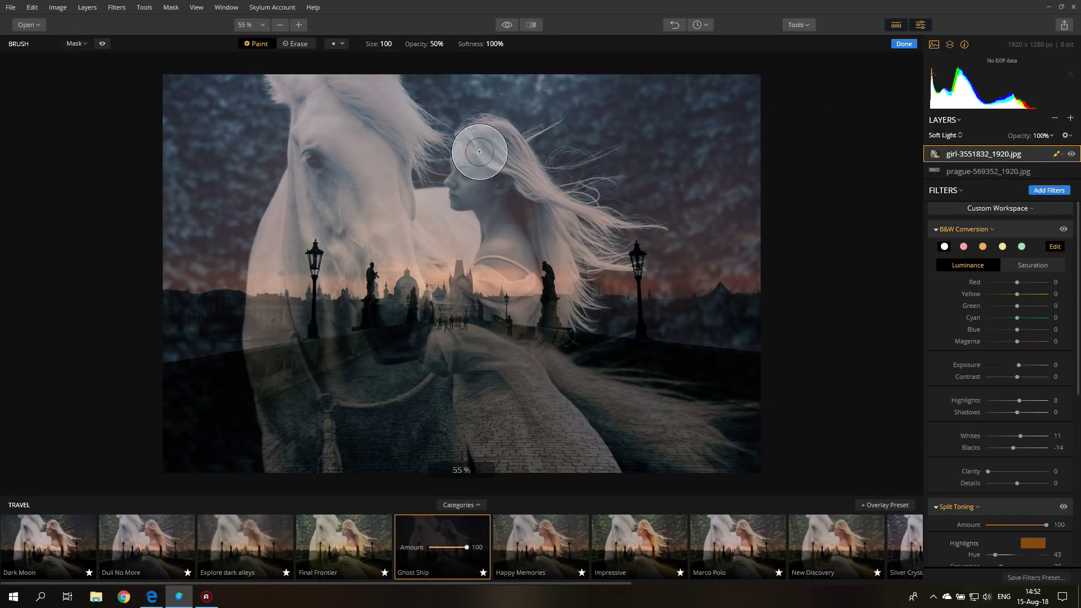
mouse_move(482, 169)
left_mouse_down()
mouse_move(486, 225)
mouse_move(475, 155)
mouse_move(467, 221)
mouse_move(464, 143)
mouse_move(483, 208)
mouse_move(525, 211)
mouse_move(498, 256)
mouse_move(527, 271)
mouse_move(502, 171)
mouse_move(567, 260)
mouse_move(551, 266)
mouse_move(530, 180)
mouse_move(483, 157)
left_mouse_up()
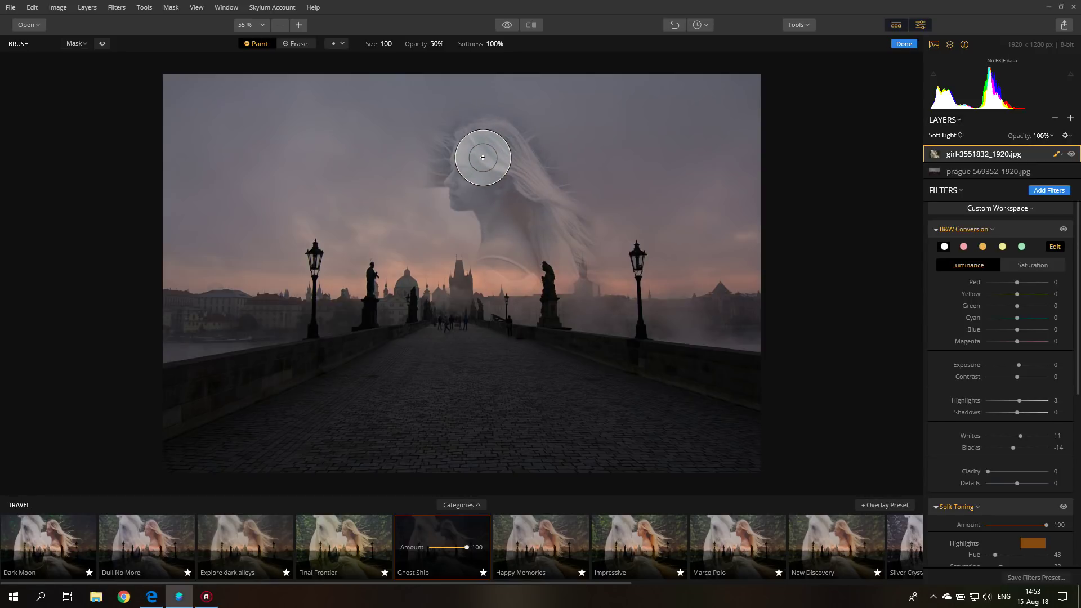
left_click(102, 43)
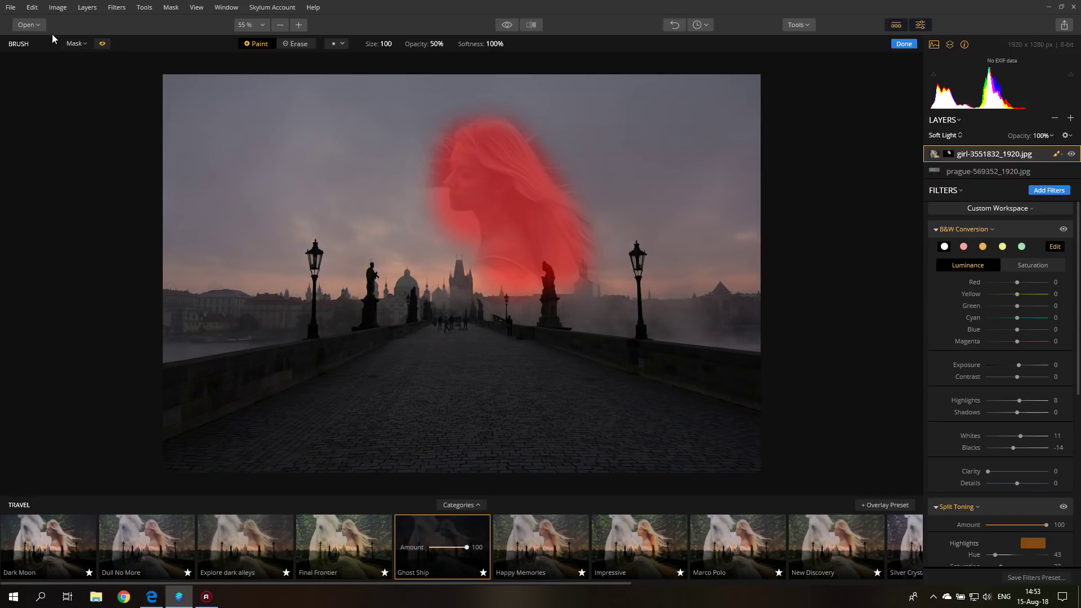
left_click(102, 44)
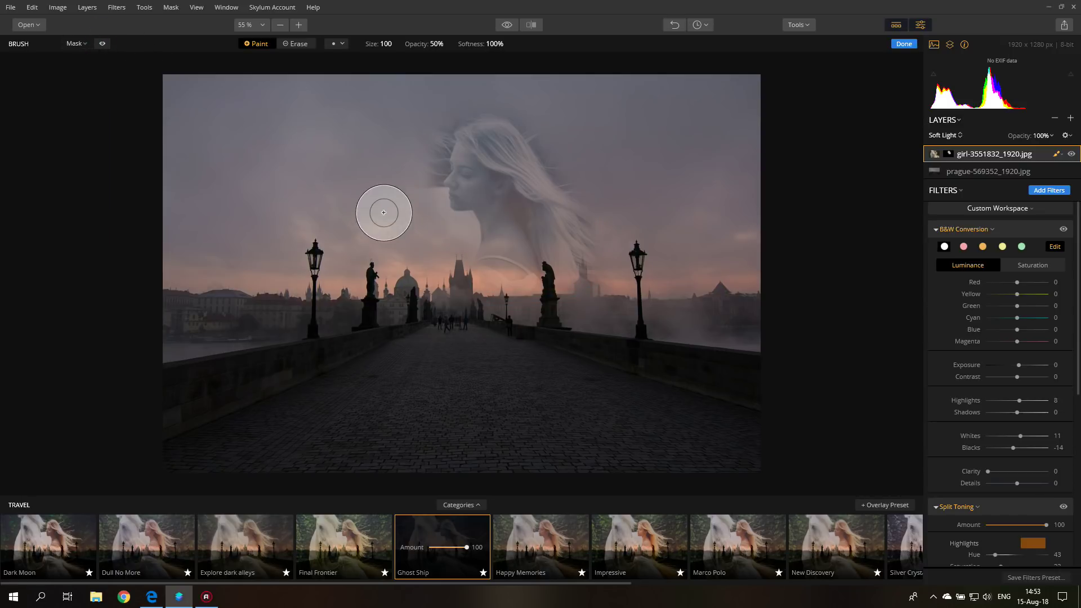
mouse_move(344, 190)
left_mouse_down()
mouse_move(325, 134)
mouse_move(291, 161)
mouse_move(292, 116)
mouse_move(355, 102)
mouse_move(423, 121)
left_mouse_up()
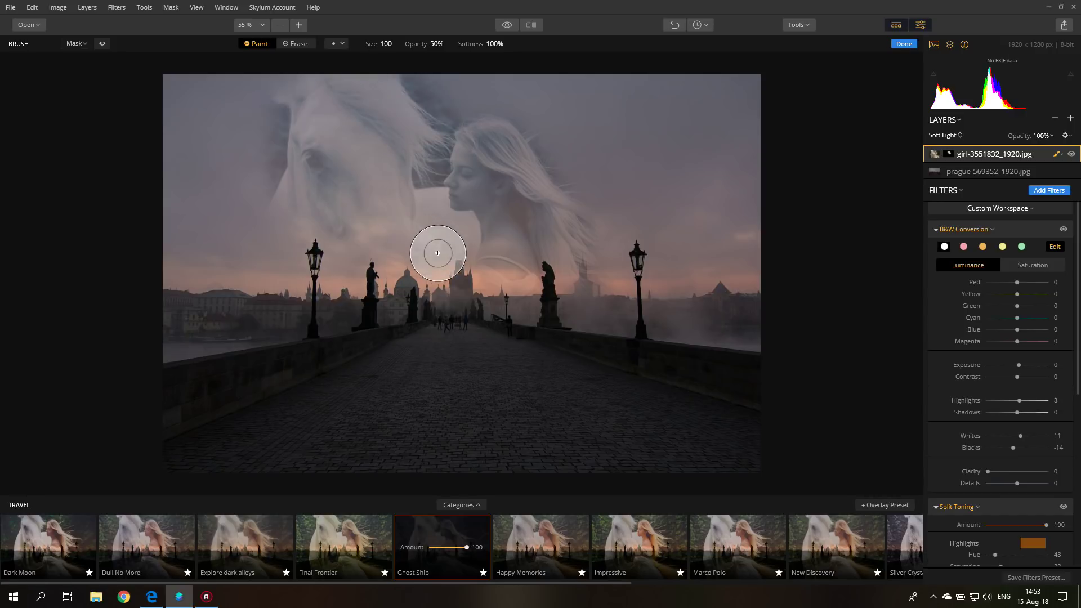
mouse_move(389, 270)
left_mouse_down()
mouse_move(338, 239)
mouse_move(296, 182)
mouse_move(277, 247)
mouse_move(327, 246)
mouse_move(318, 276)
mouse_move(405, 262)
mouse_move(455, 286)
mouse_move(513, 283)
mouse_move(546, 264)
mouse_move(466, 144)
mouse_move(430, 159)
mouse_move(392, 129)
left_mouse_up()
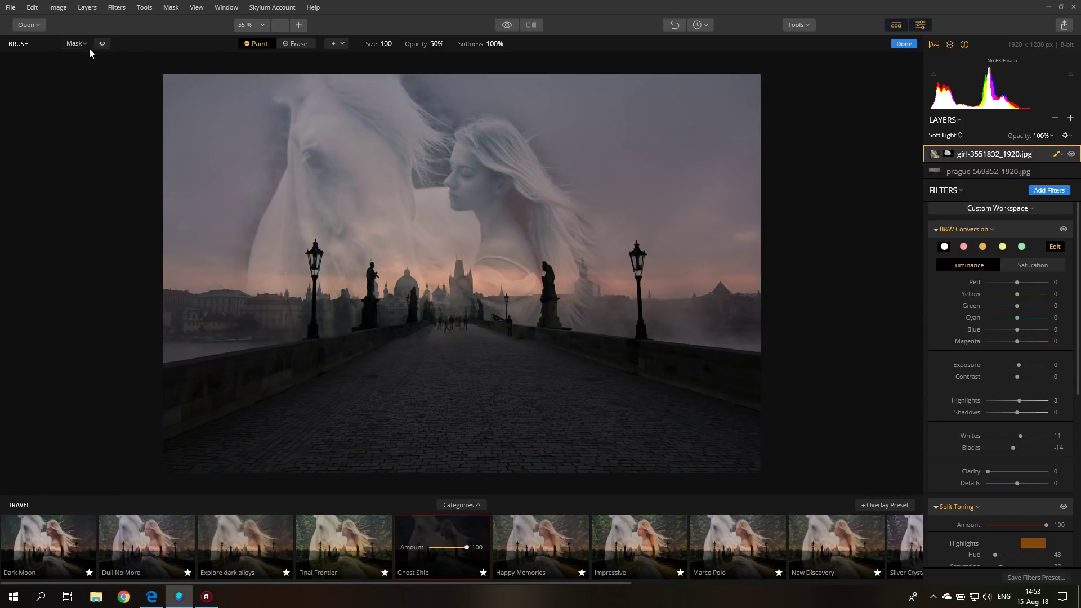
Step: Switch the mask brush to Erase and back to Paint, and finish the mask editing on the girl and horse layer
left_click(297, 45)
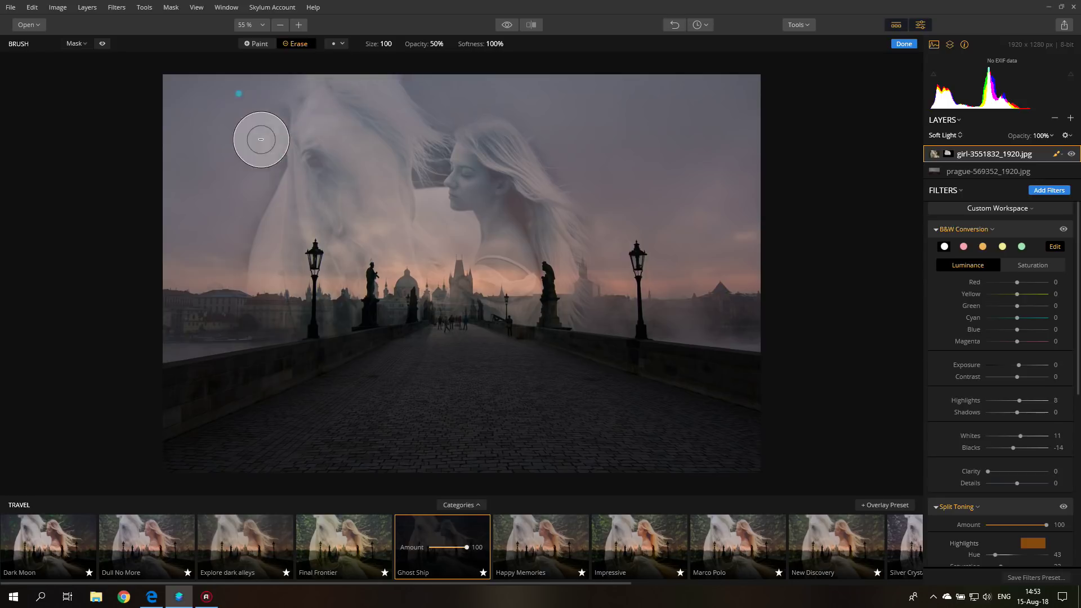
left_click(256, 45)
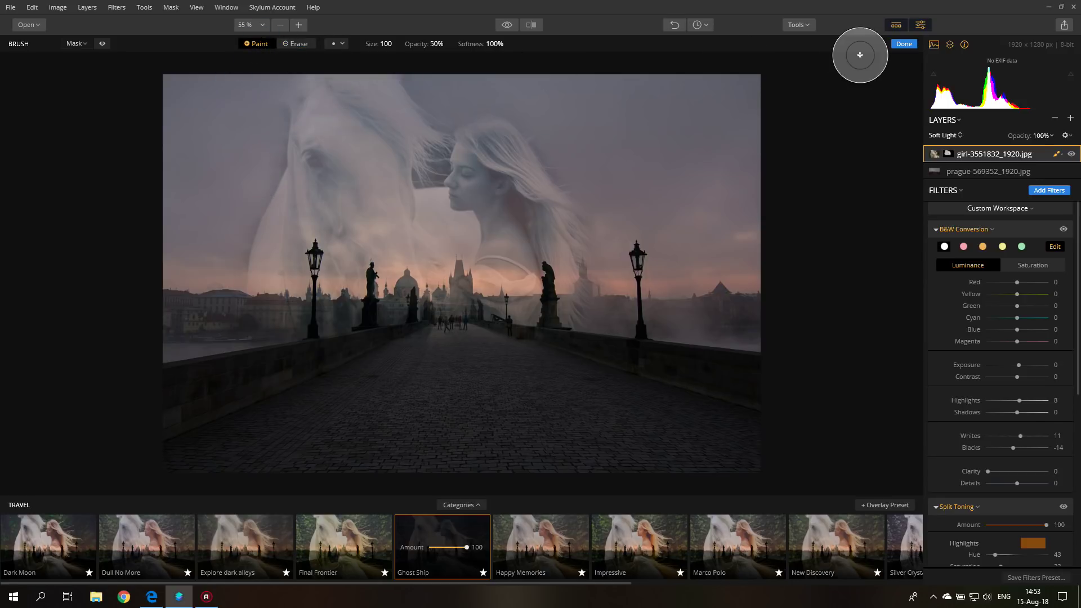
left_click(904, 44)
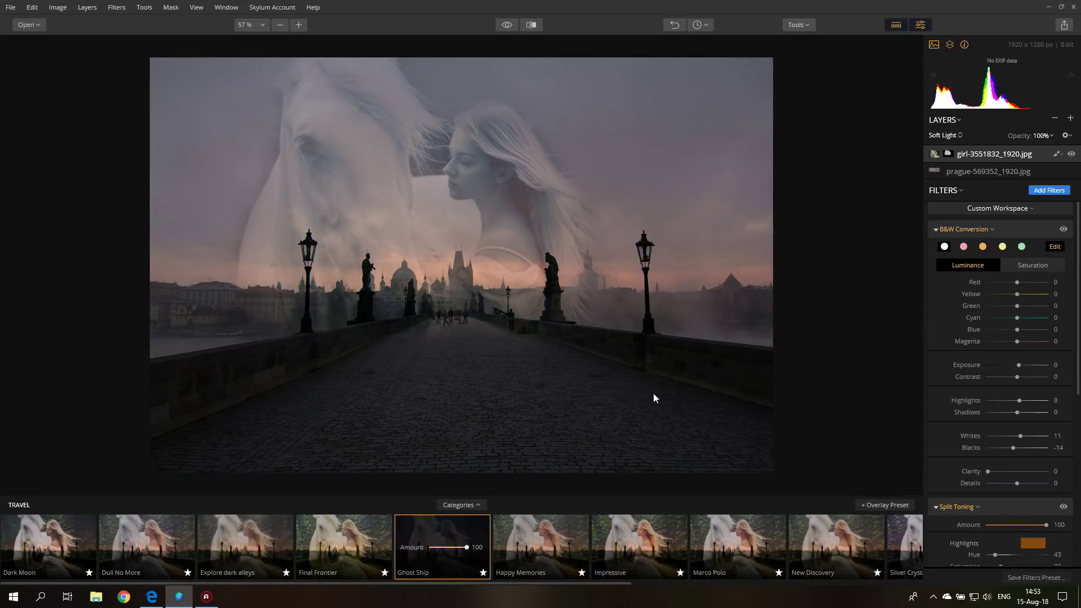
Step: Cancel creating a new filters preset and reopen the original prague-569352_1920.jpg photo without the girl and horse layer
left_click(1037, 578)
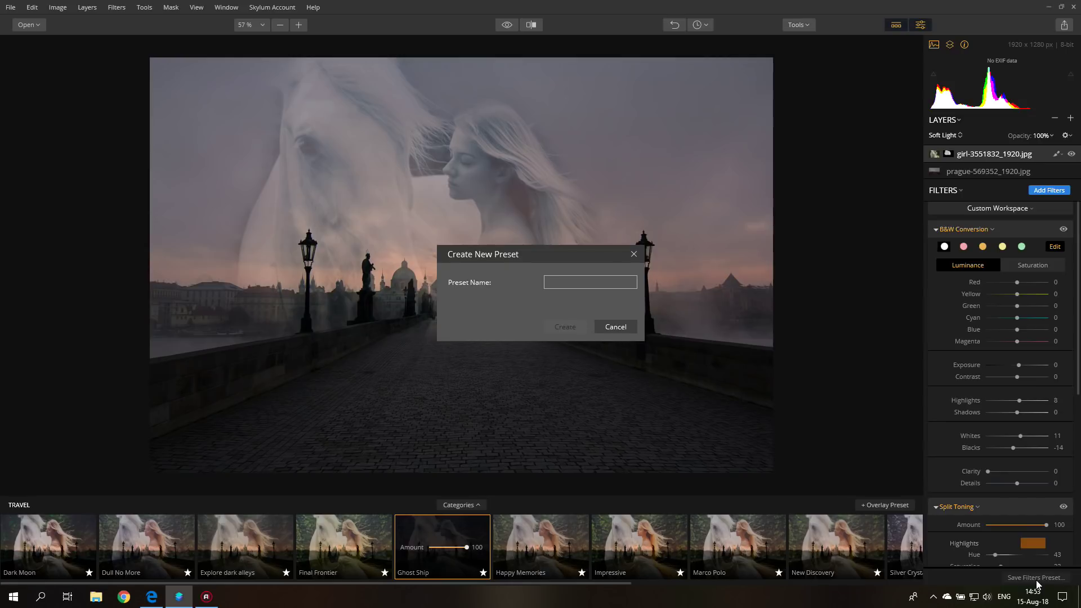
left_click(615, 327)
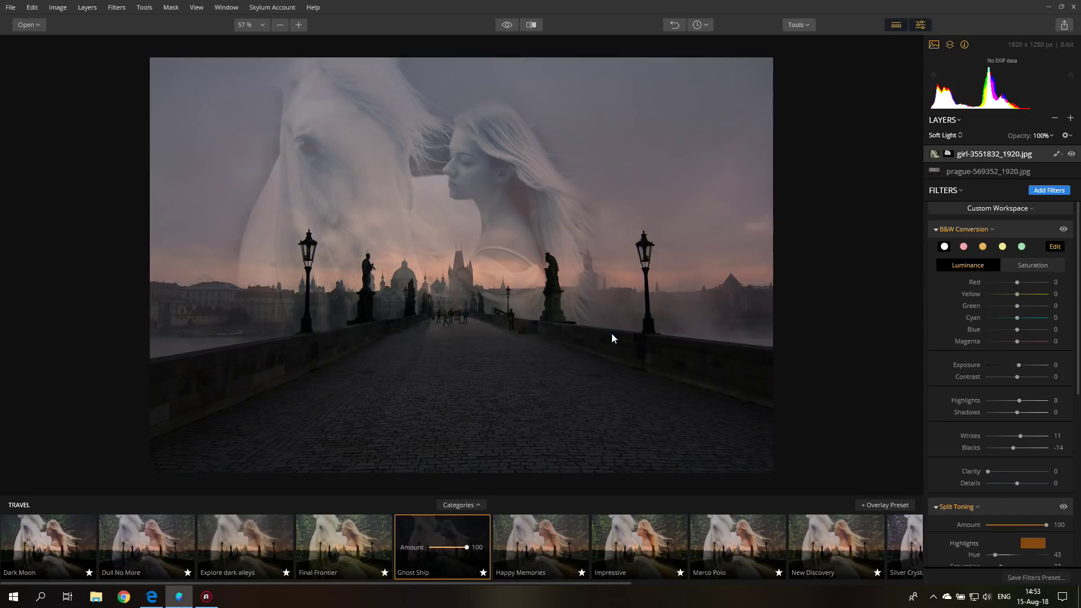
left_click(10, 8)
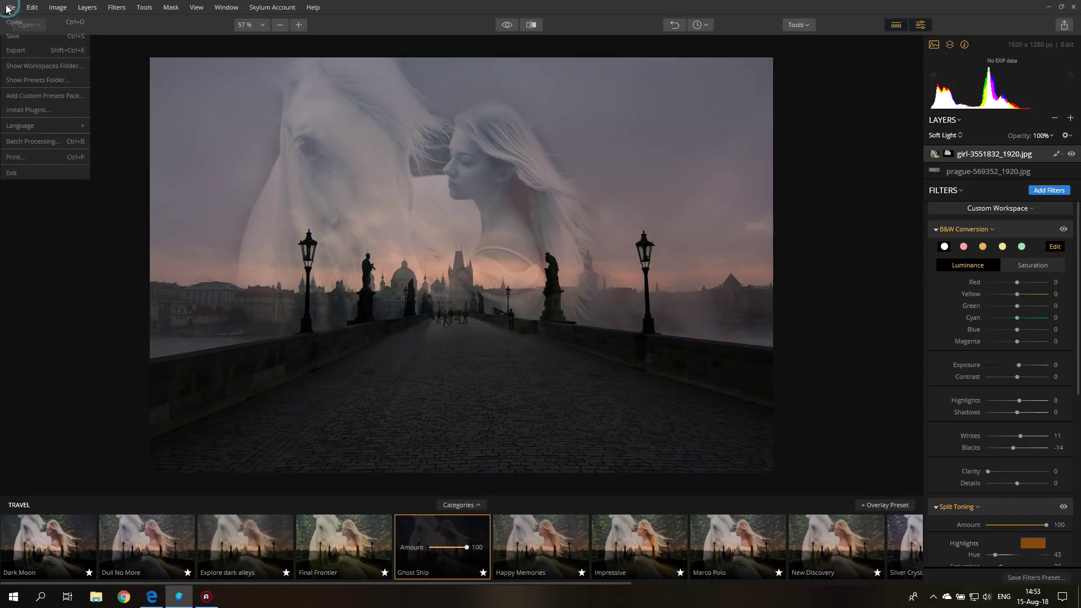
left_click(11, 29)
left_click(530, 335)
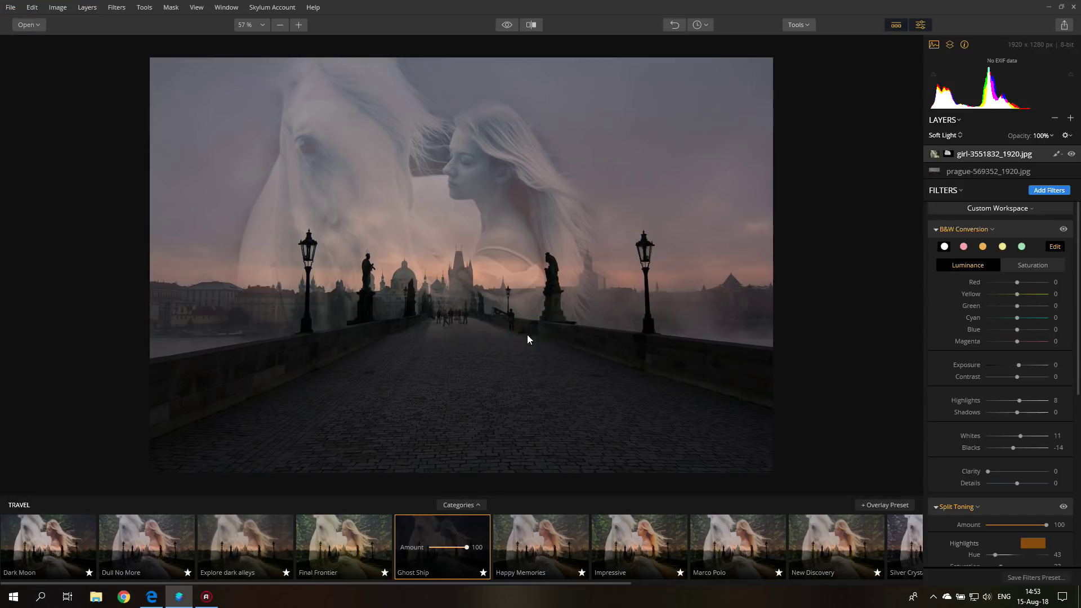
double_click(113, 165)
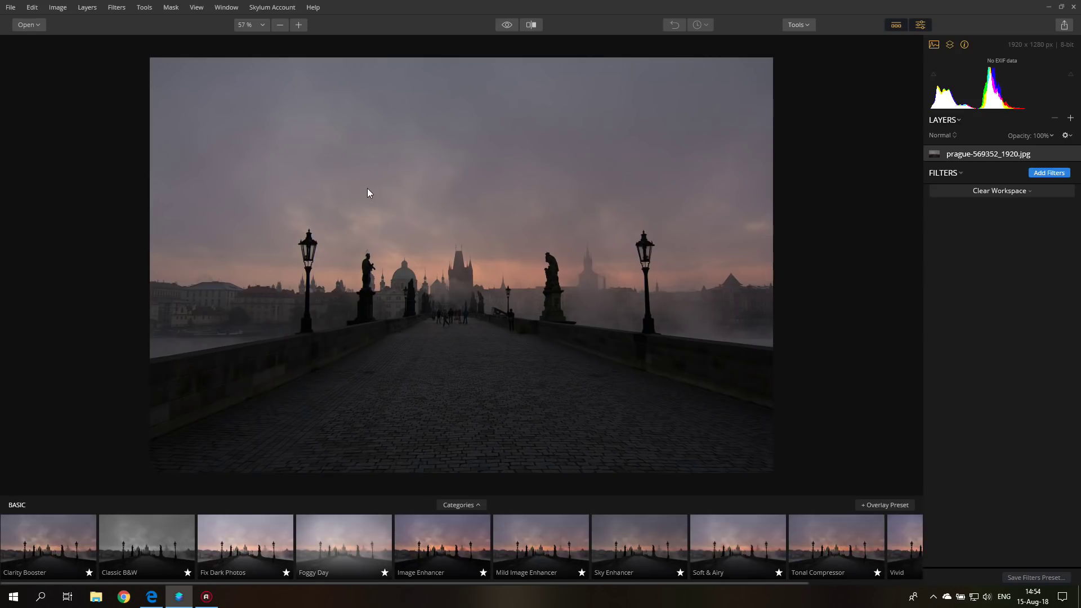
Step: Browse the filters catalog and add the Sunrays filter from the Creative group to the Prague bridge photo
left_click(1050, 173)
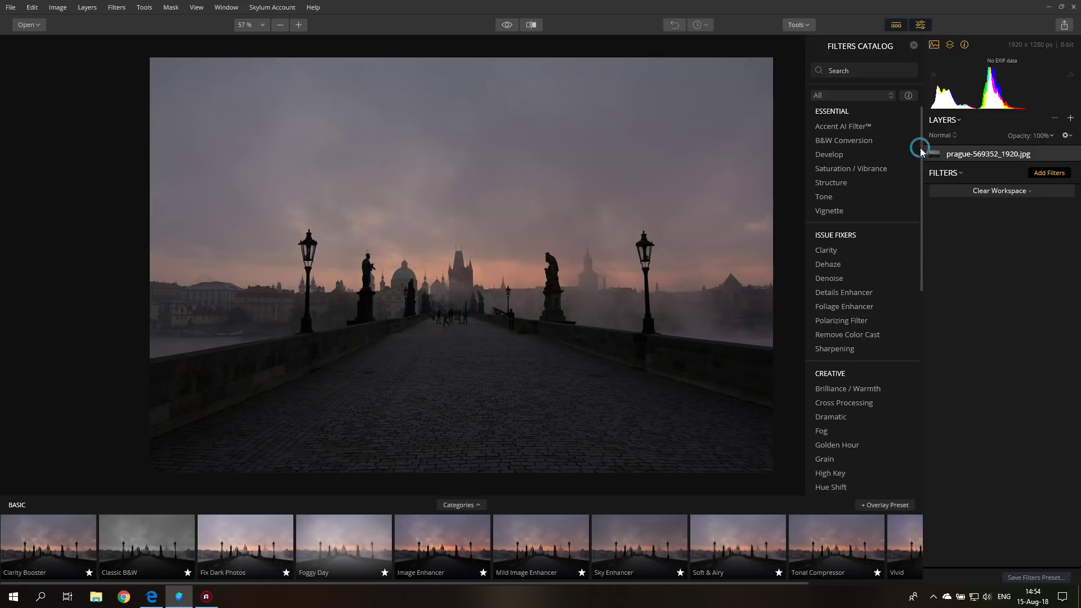
left_click_drag(920, 173, 921, 399)
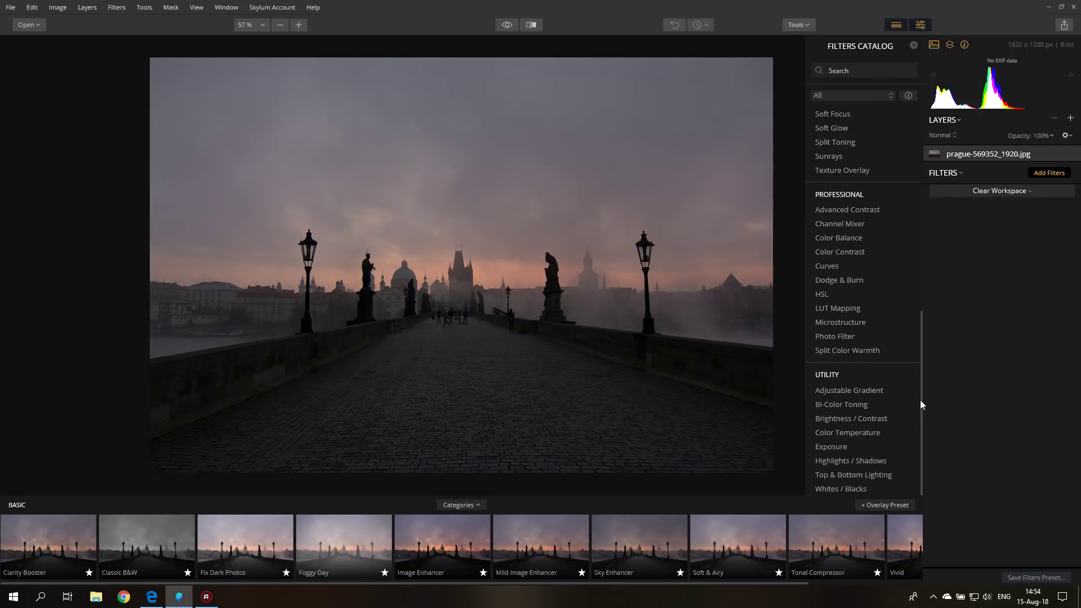
left_click_drag(920, 399, 919, 156)
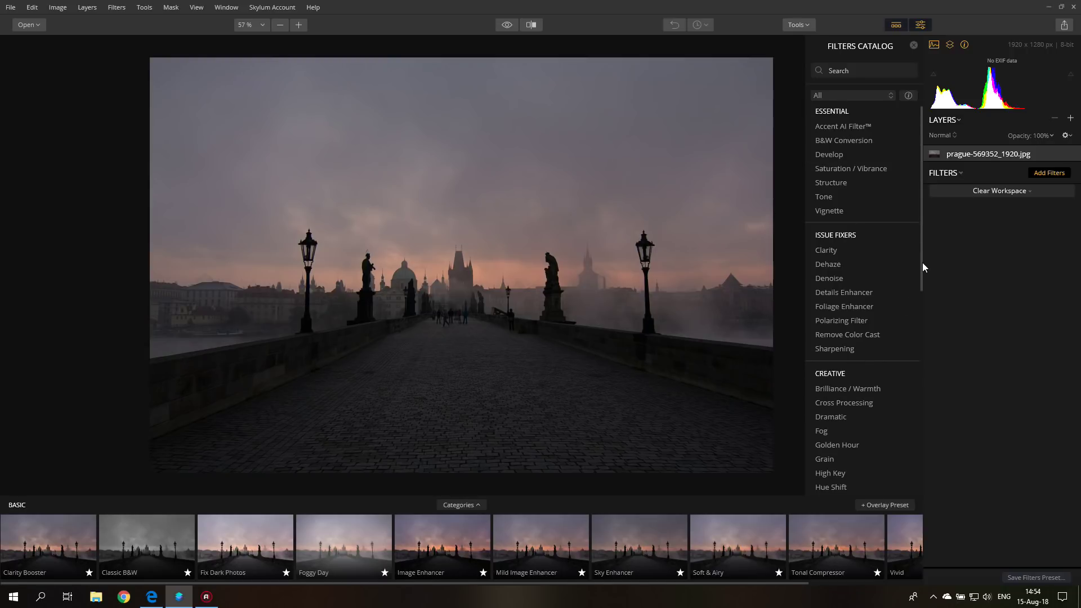
left_click_drag(922, 263, 911, 371)
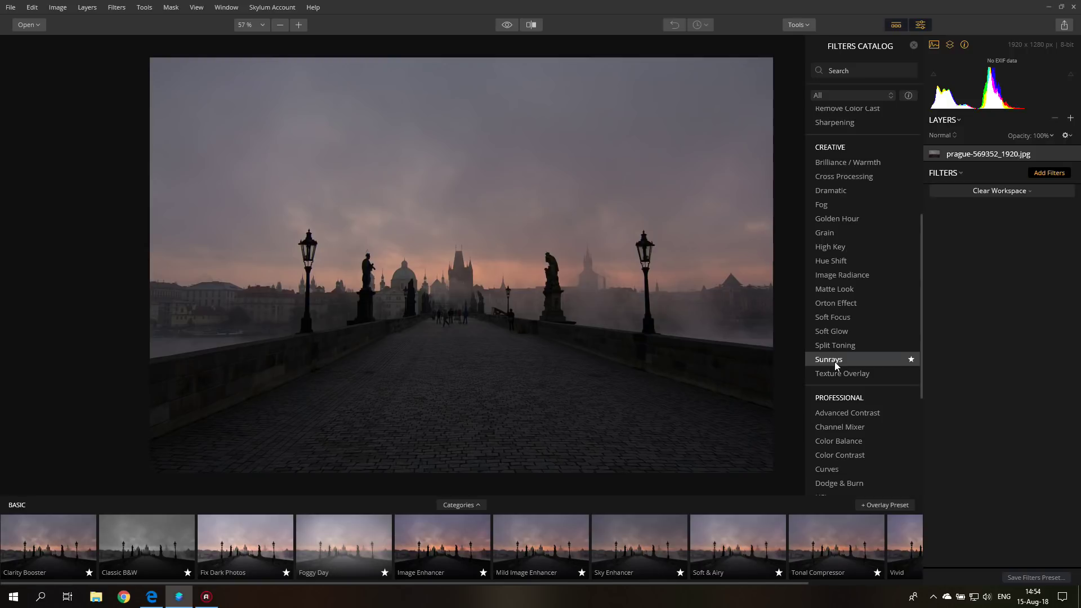
left_click(834, 361)
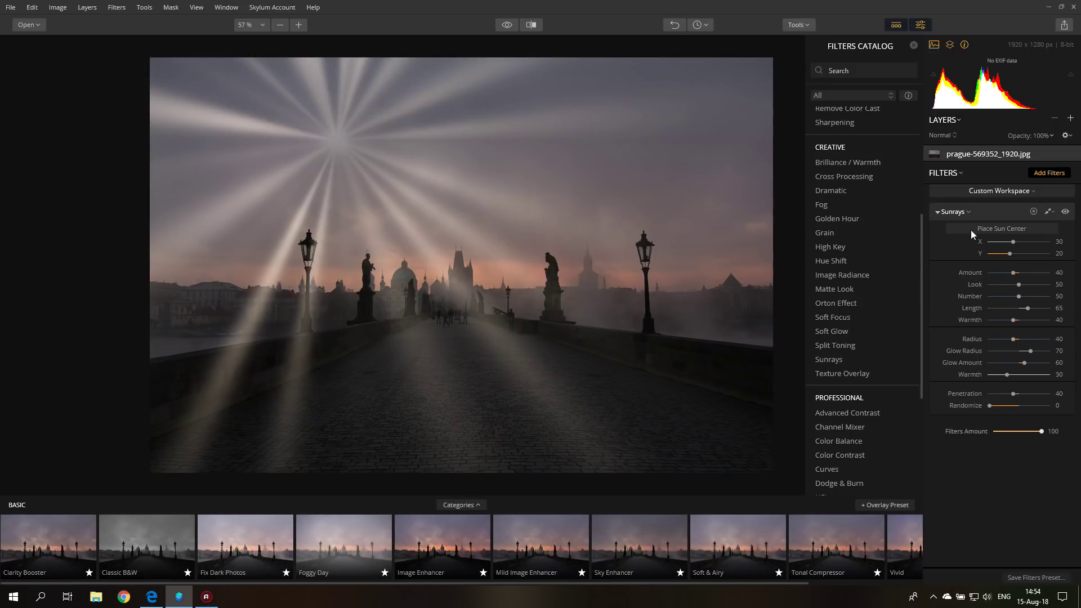
Step: Place the Sunrays sun center on the skyline between the domed building and the tower, at X 42 and Y 55
left_click(1017, 233)
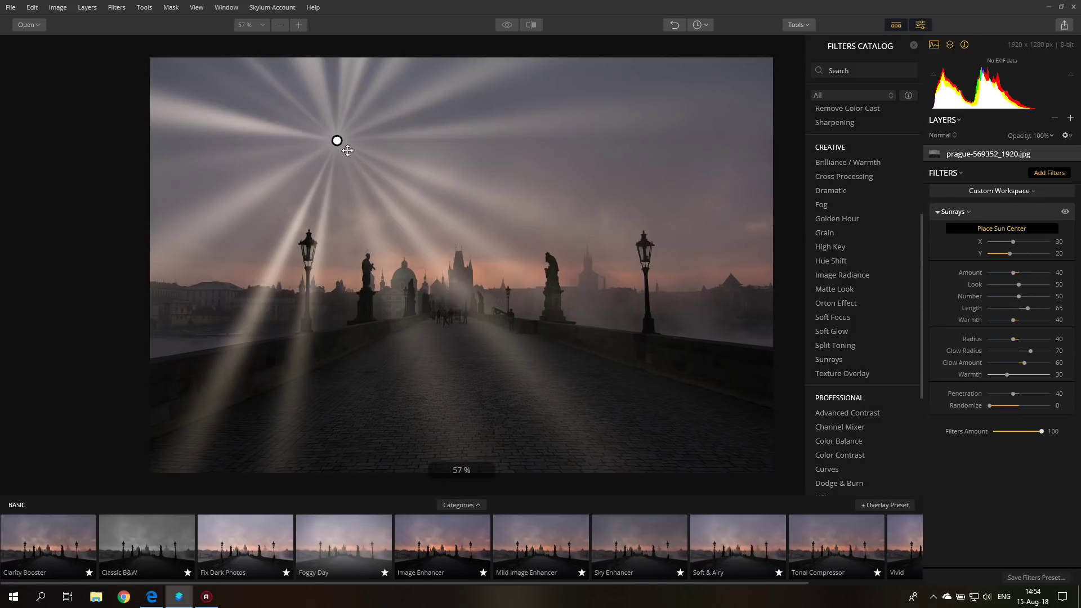
left_click_drag(338, 141, 397, 285)
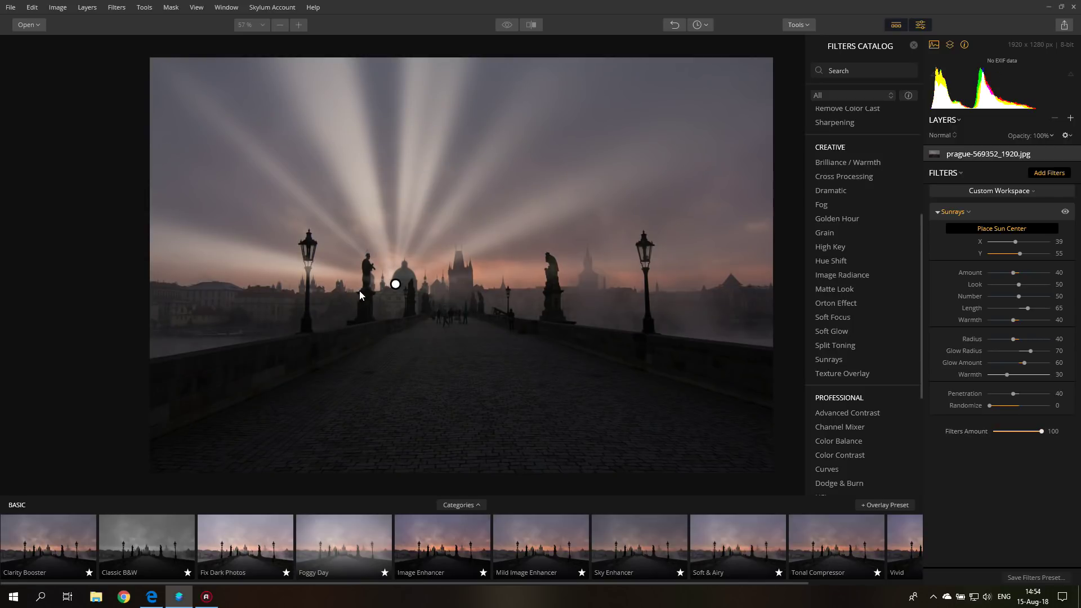
mouse_move(393, 281)
left_mouse_down()
mouse_move(499, 291)
mouse_move(415, 286)
left_mouse_up()
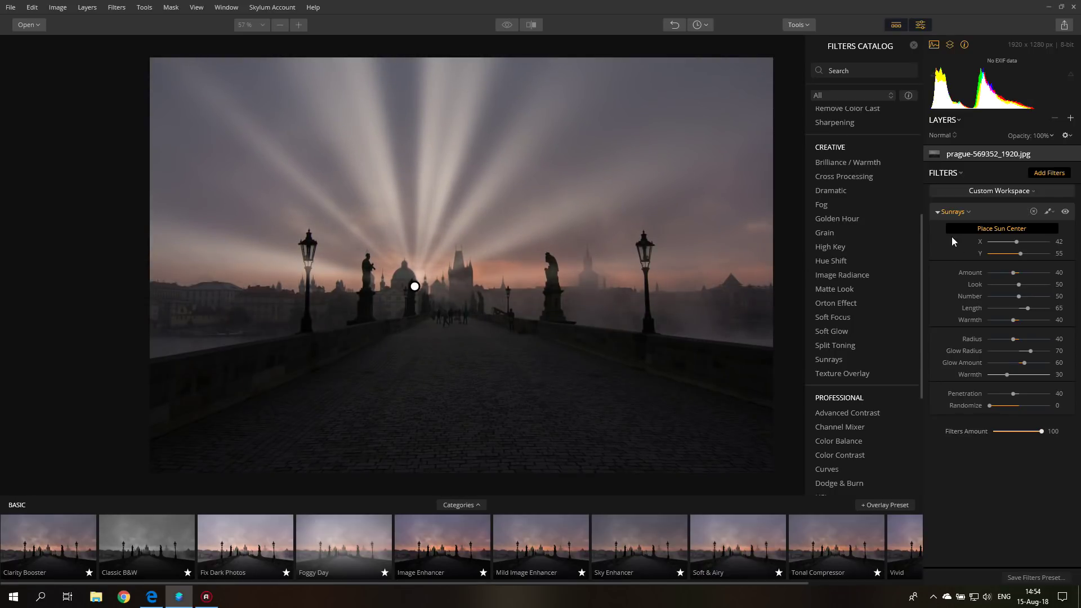
left_click(1004, 231)
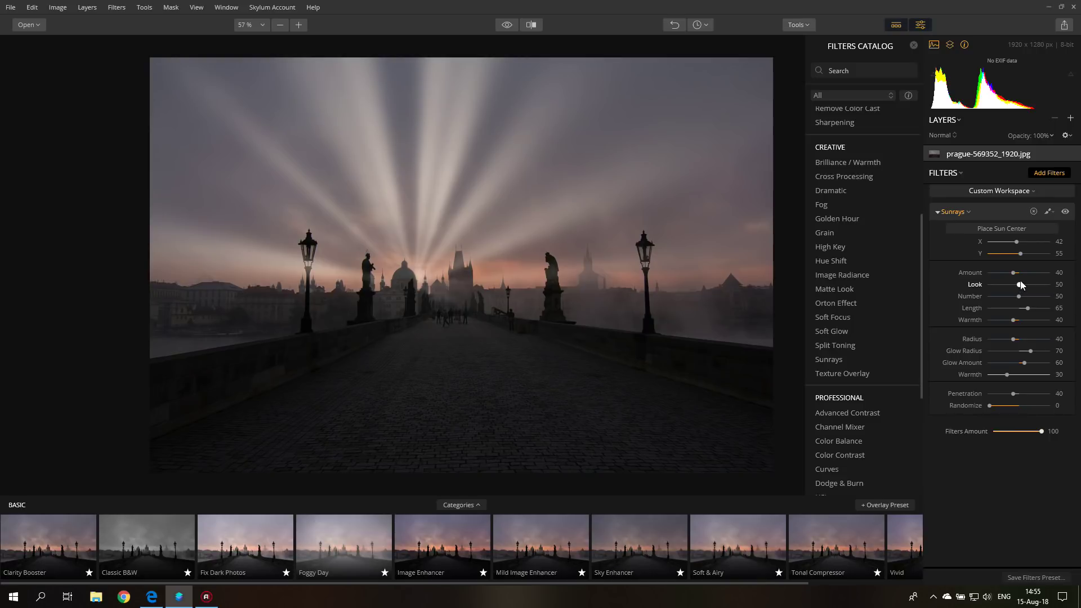
Step: Try the maximum number of sunrays, and set Number to 45, Length to 66 and the rays' Warmth to 69
left_click_drag(1018, 296, 1050, 298)
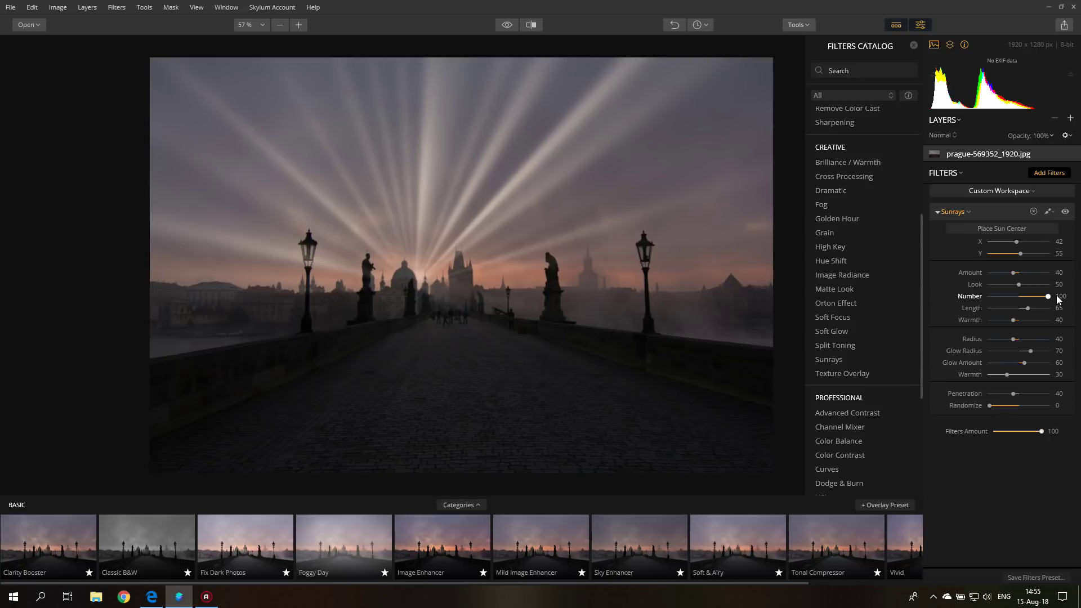
left_click_drag(1057, 299, 1023, 323)
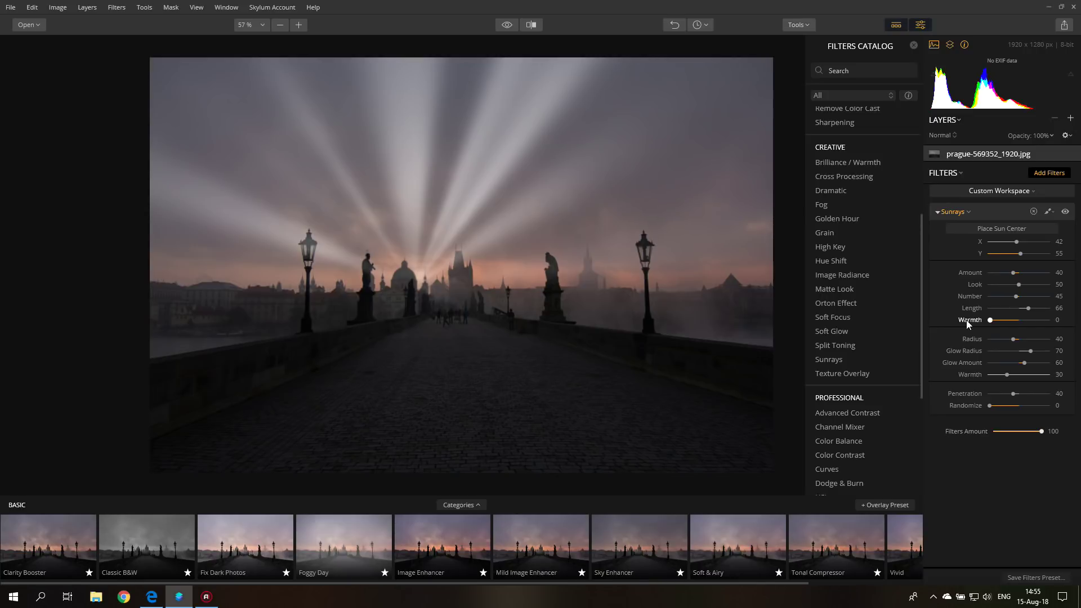
left_click_drag(965, 319, 1031, 321)
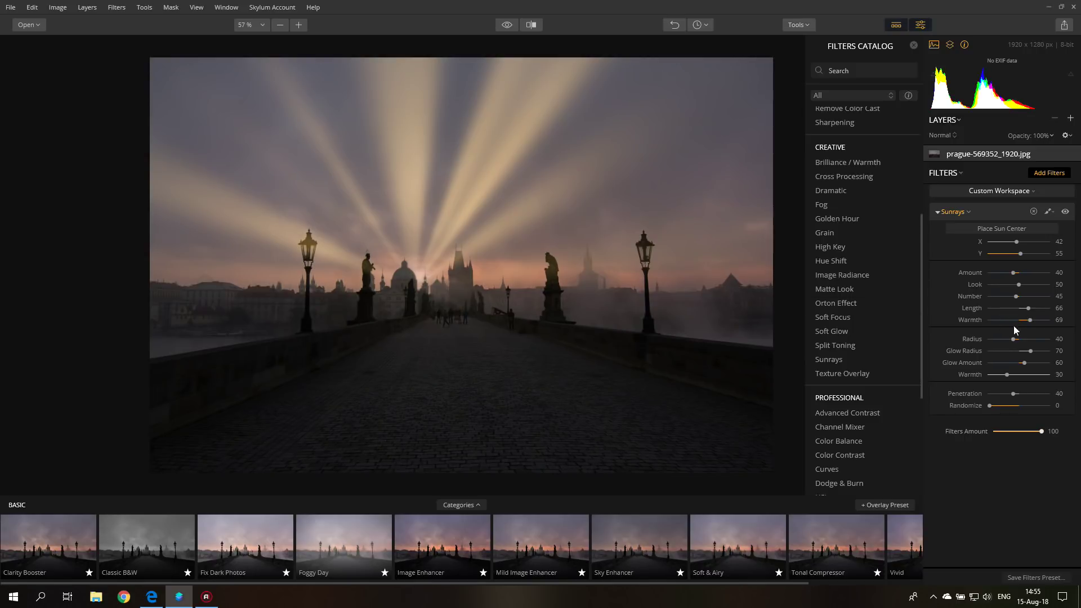
Step: Set the sun's Radius to 64 and glow Warmth to 75, with Penetration 58 and Randomize 82 for the sunrays
mouse_move(1014, 339)
left_mouse_down()
mouse_move(1041, 343)
mouse_move(995, 342)
mouse_move(1028, 342)
left_mouse_up()
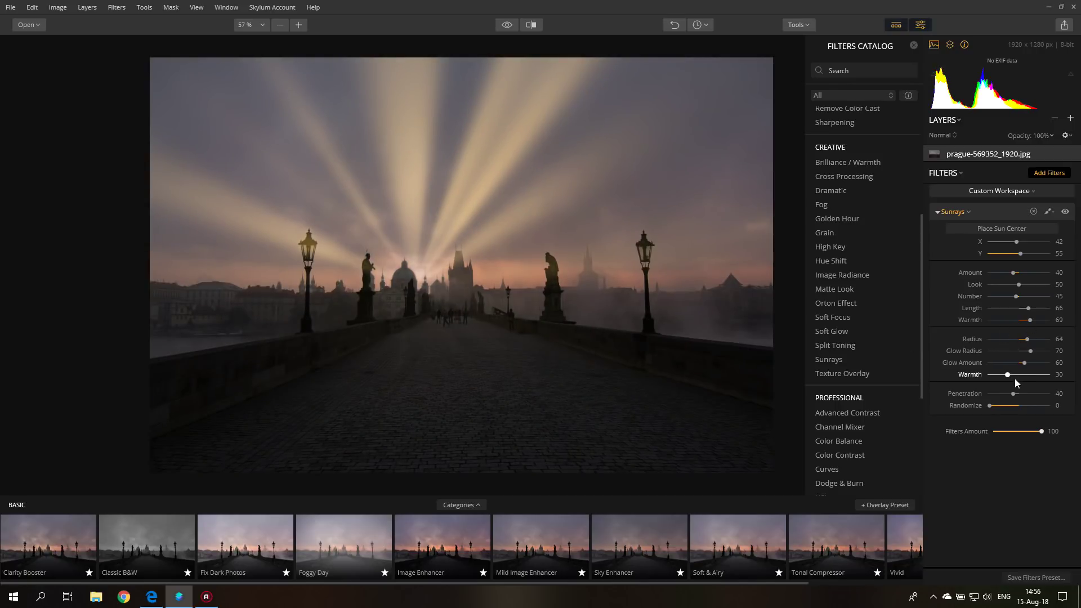
left_click_drag(1036, 377, 1056, 394)
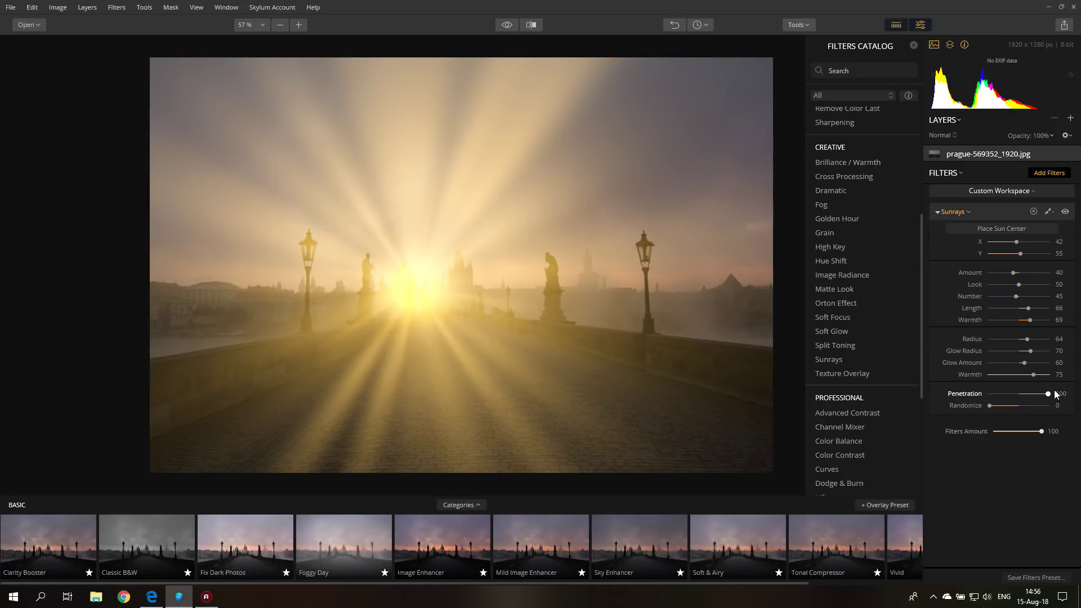
left_click_drag(1055, 394, 1026, 397)
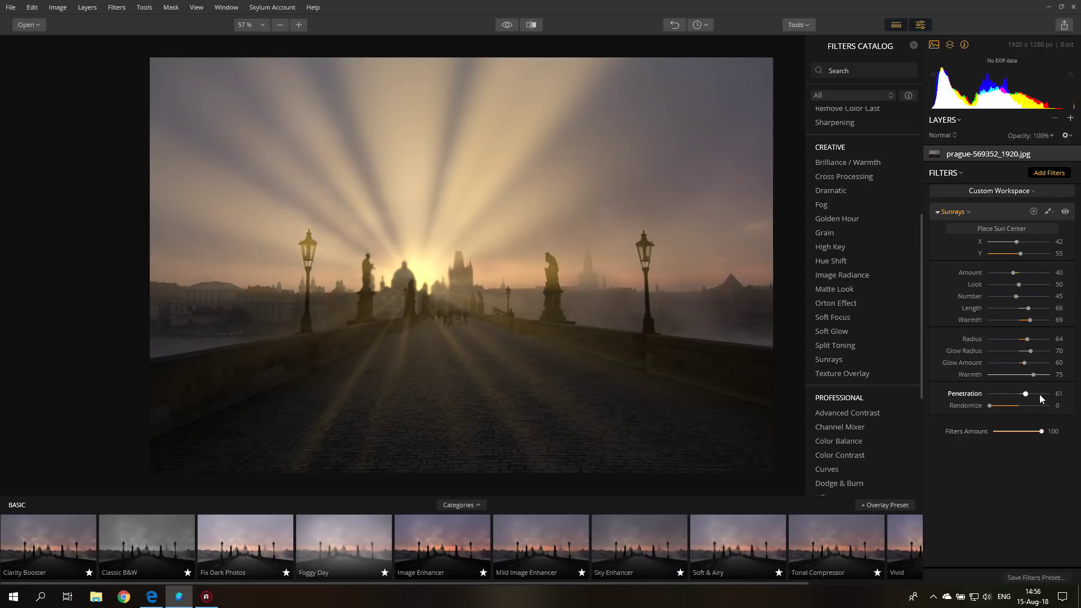
left_click_drag(999, 410, 1037, 406)
left_click(1024, 393)
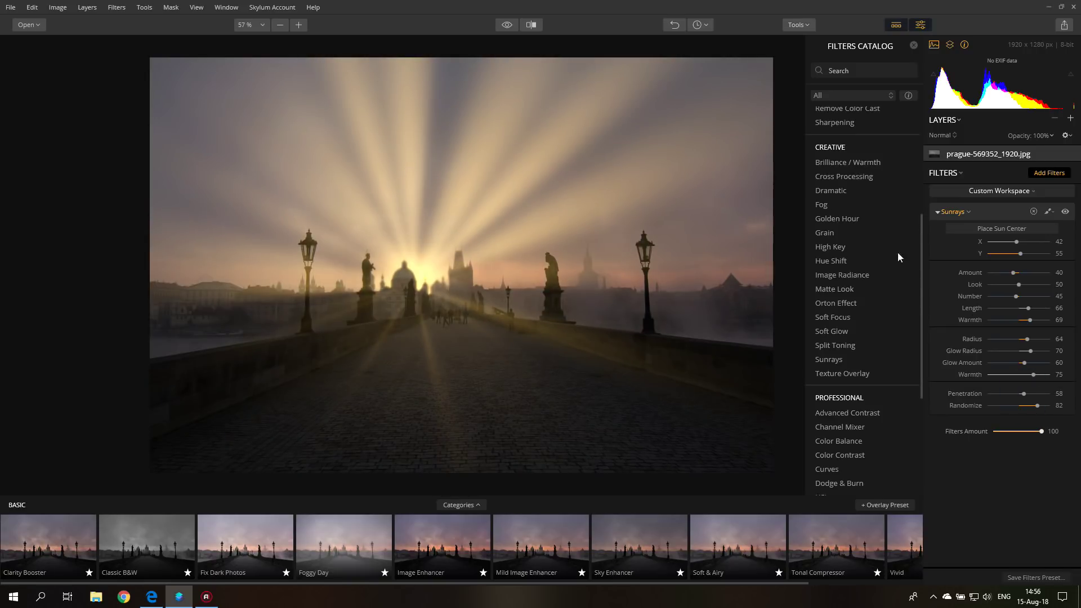
Step: Add the Orton Effect filter, Type 1 with Amount 30, and the Golden Hour filter with Amount 22
left_click(839, 303)
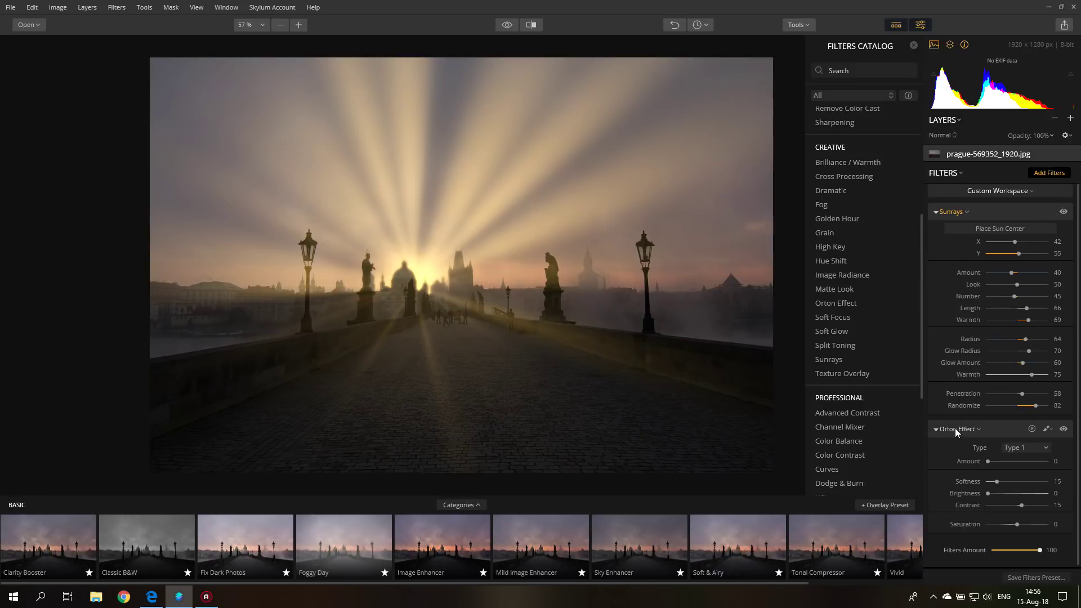
left_click(935, 212)
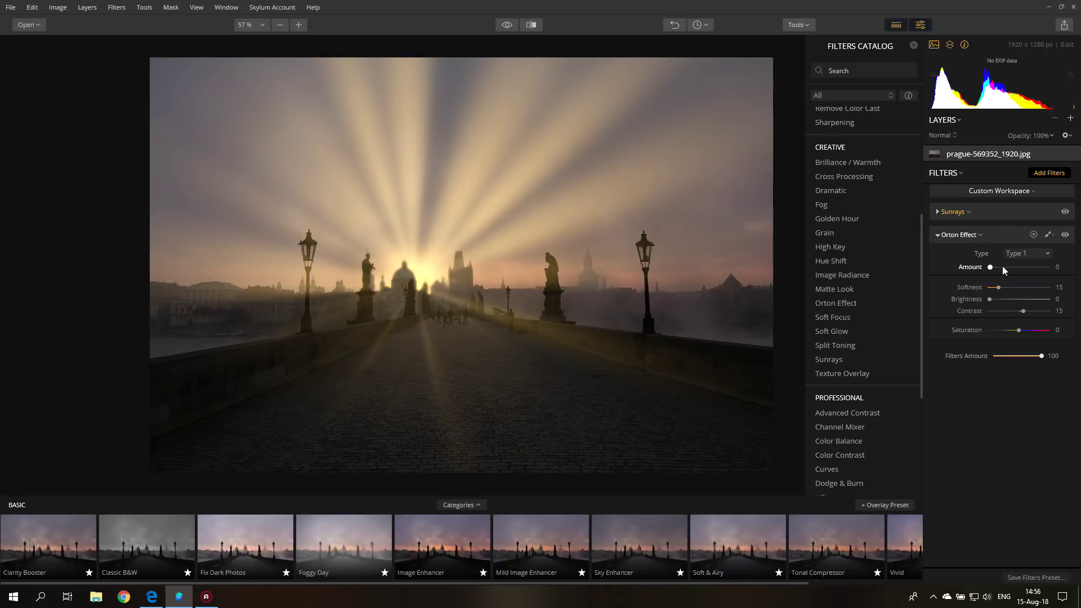
mouse_move(991, 267)
left_mouse_down()
mouse_move(1029, 268)
mouse_move(1000, 271)
left_mouse_up()
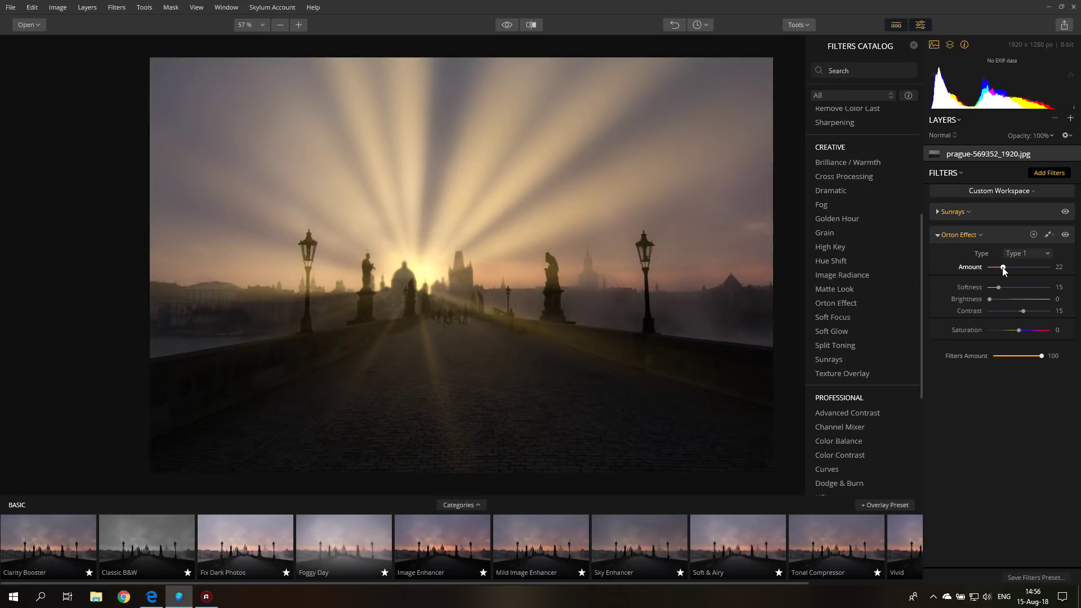
left_click_drag(1003, 268, 1007, 269)
left_click(1030, 255)
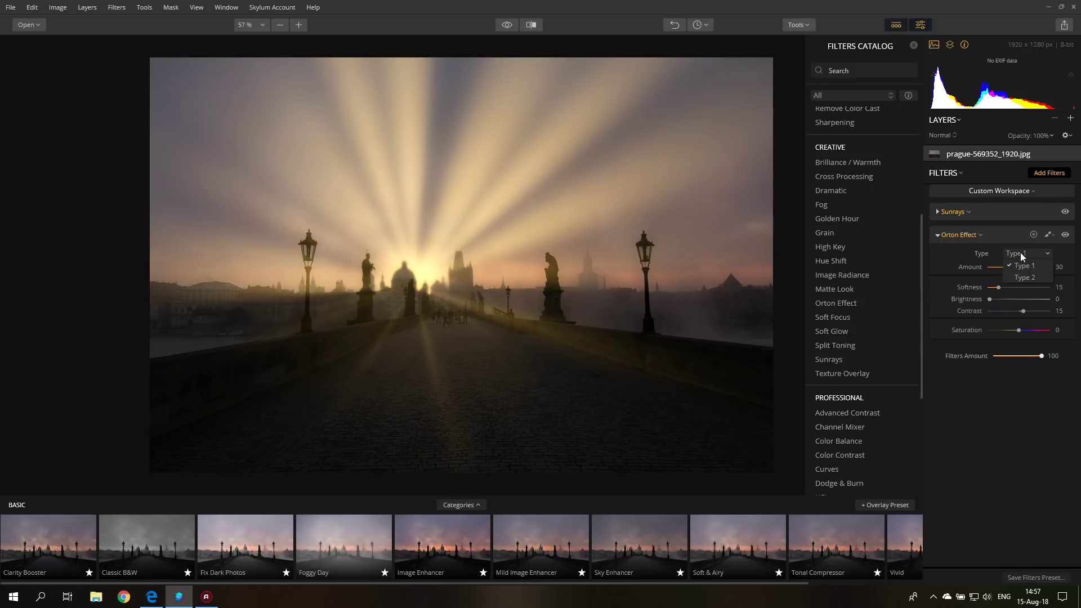
left_click(1023, 264)
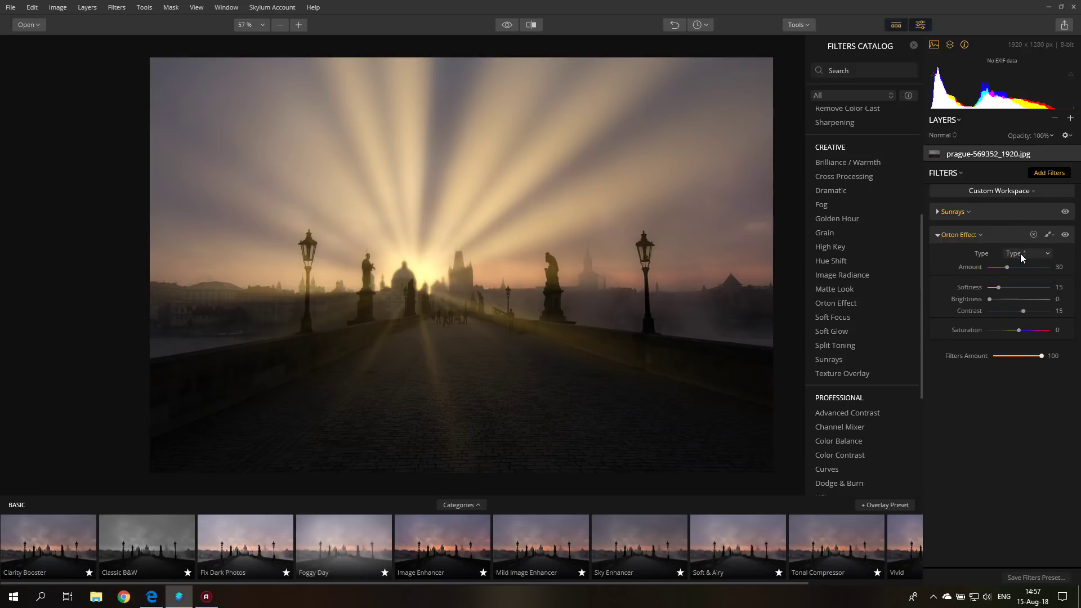
left_click(836, 221)
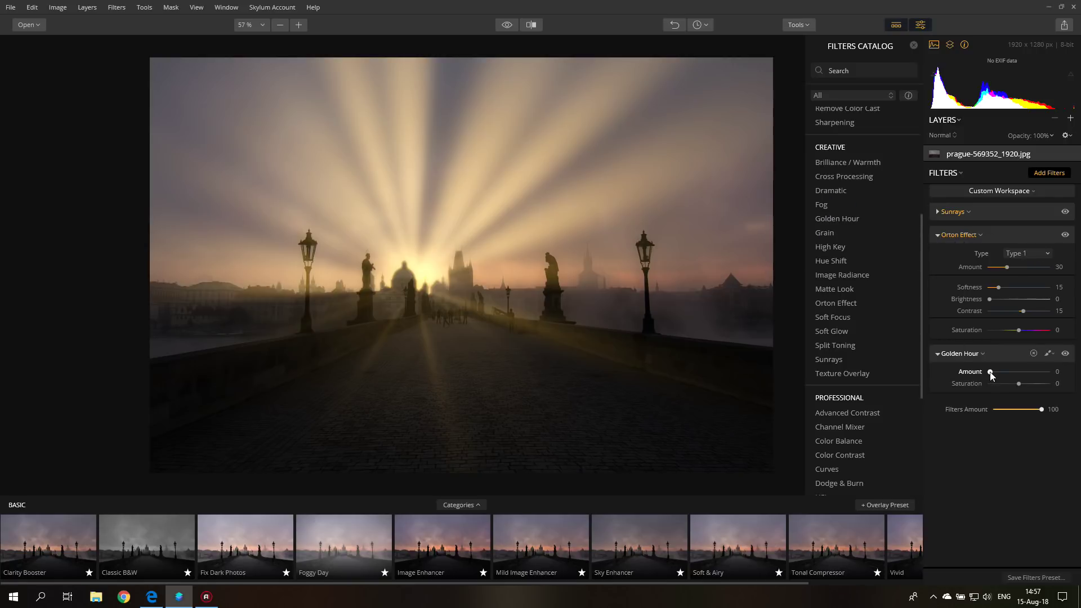
mouse_move(990, 372)
left_mouse_down()
mouse_move(1031, 372)
mouse_move(1001, 373)
left_mouse_up()
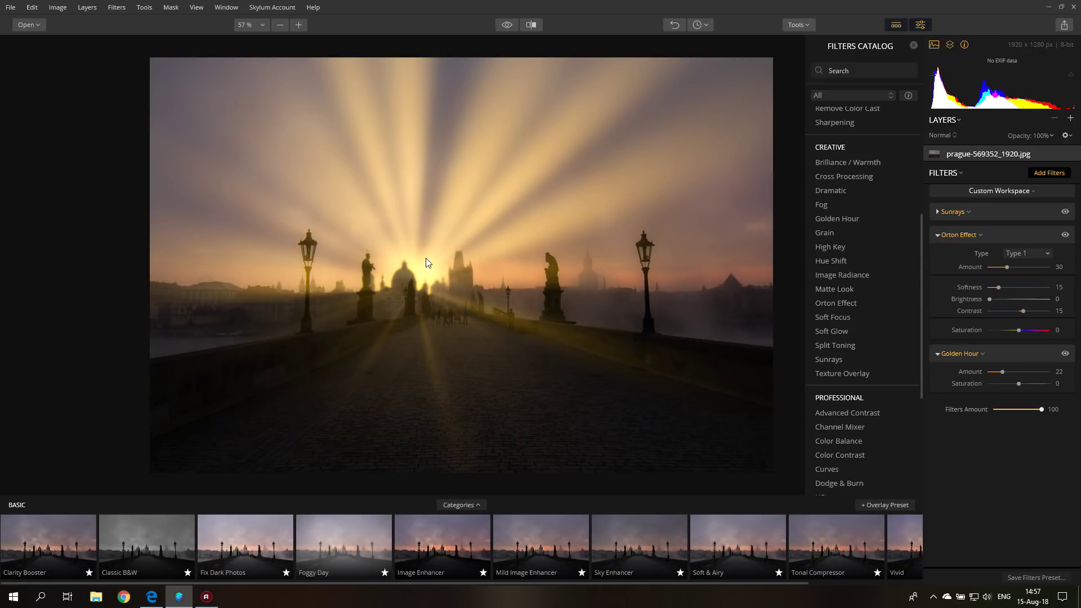
Step: Save the current filters as a new preset named "Morning Sun 01"
left_click(1025, 579)
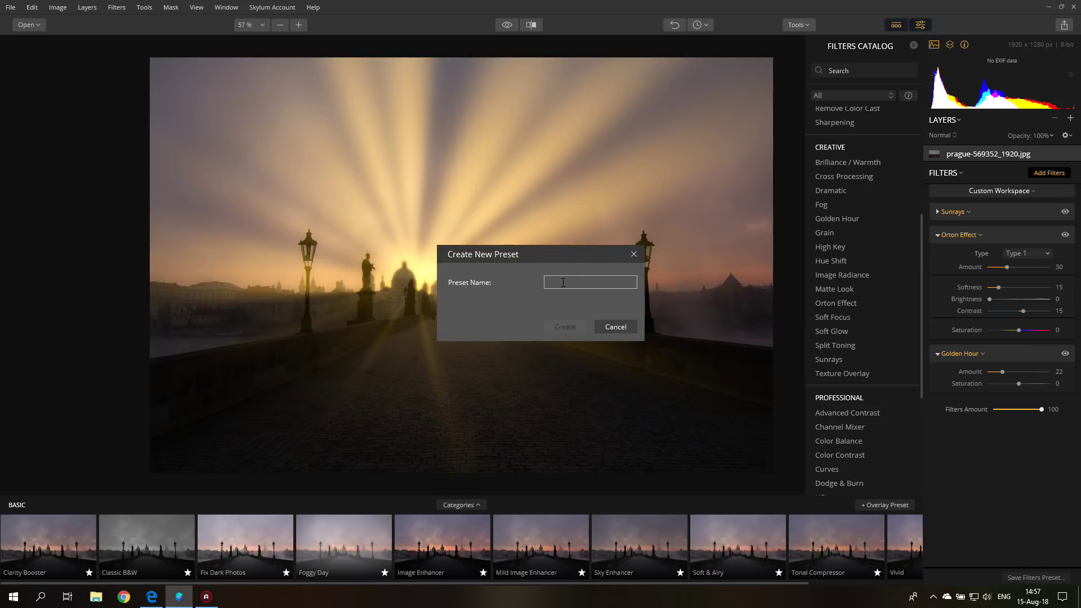
type("Morning")
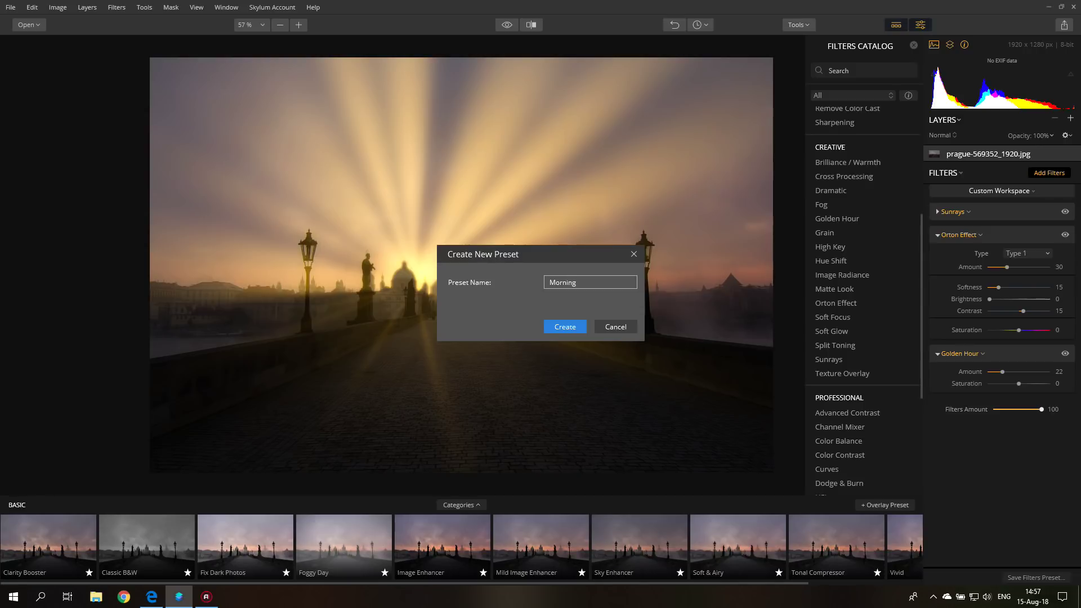
type(" Sun 01")
left_click(567, 328)
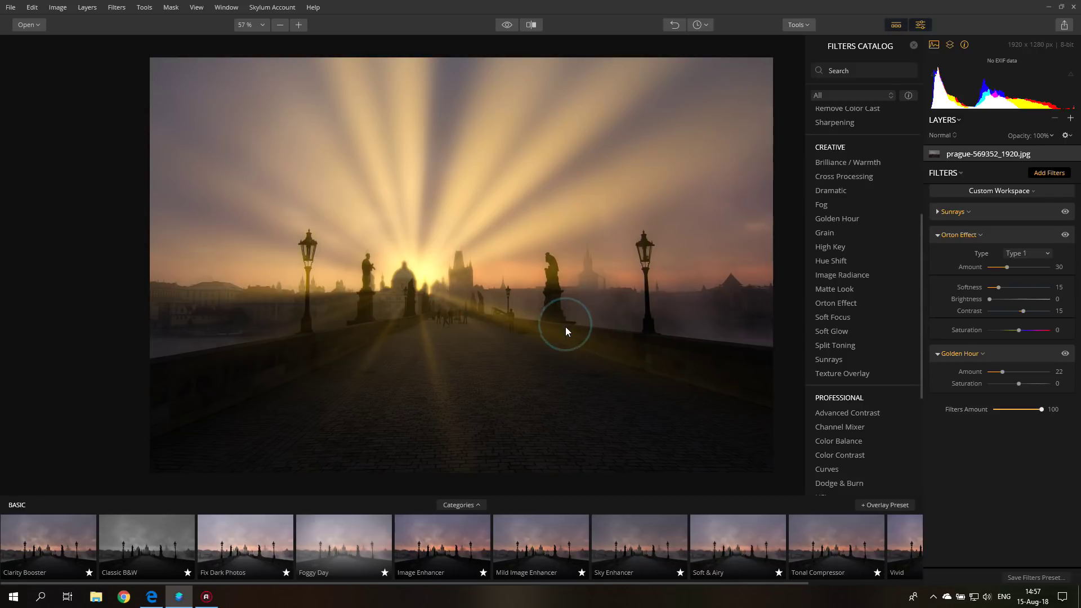
Step: Show the Custom preset category and apply the saved Morning Sun 01 preset to the bridge photo
left_click(476, 503)
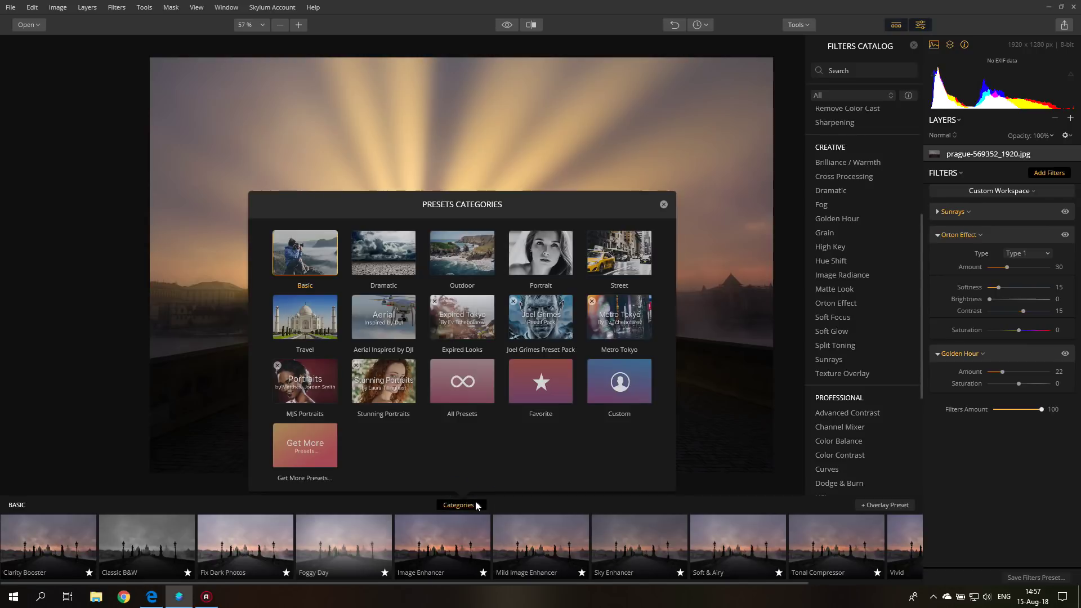
left_click(622, 383)
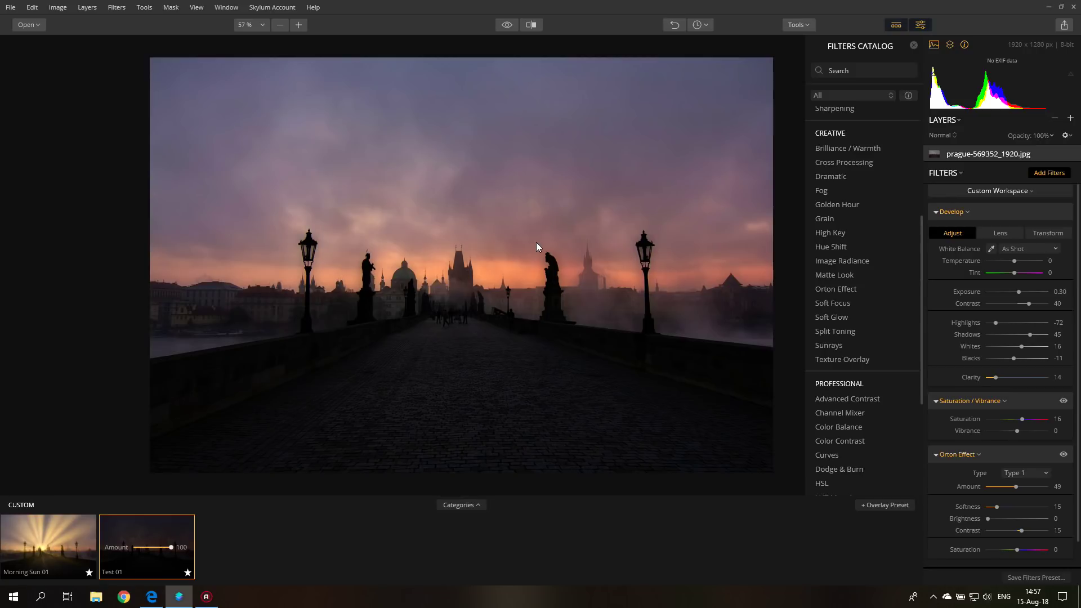
left_click(49, 536)
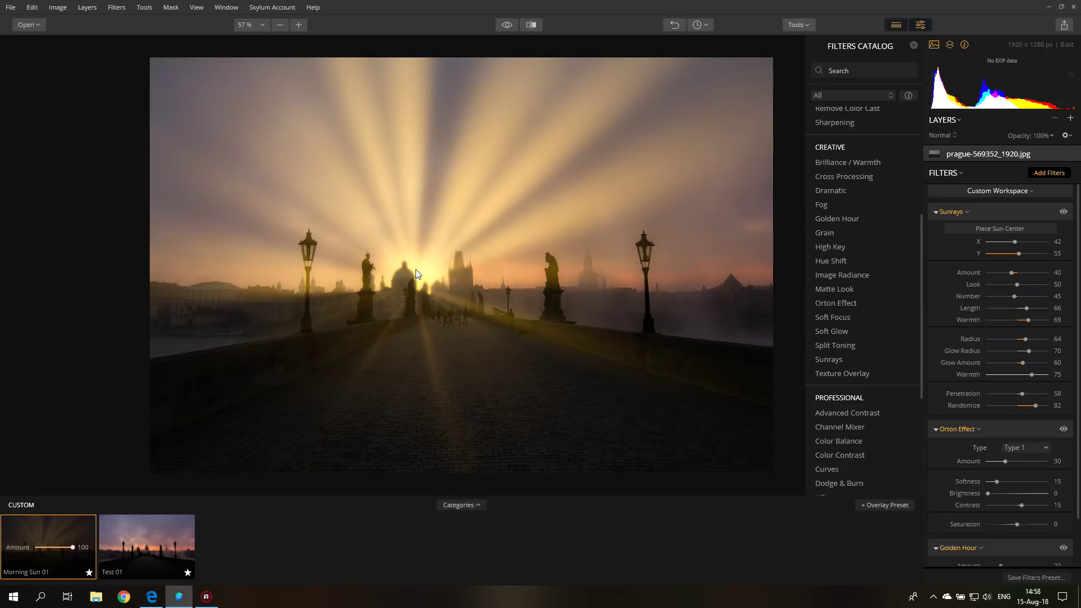
Step: Reposition the Sunrays filter's sun center over the buildings near the domed church, at X 39 and Y 55
left_click(988, 229)
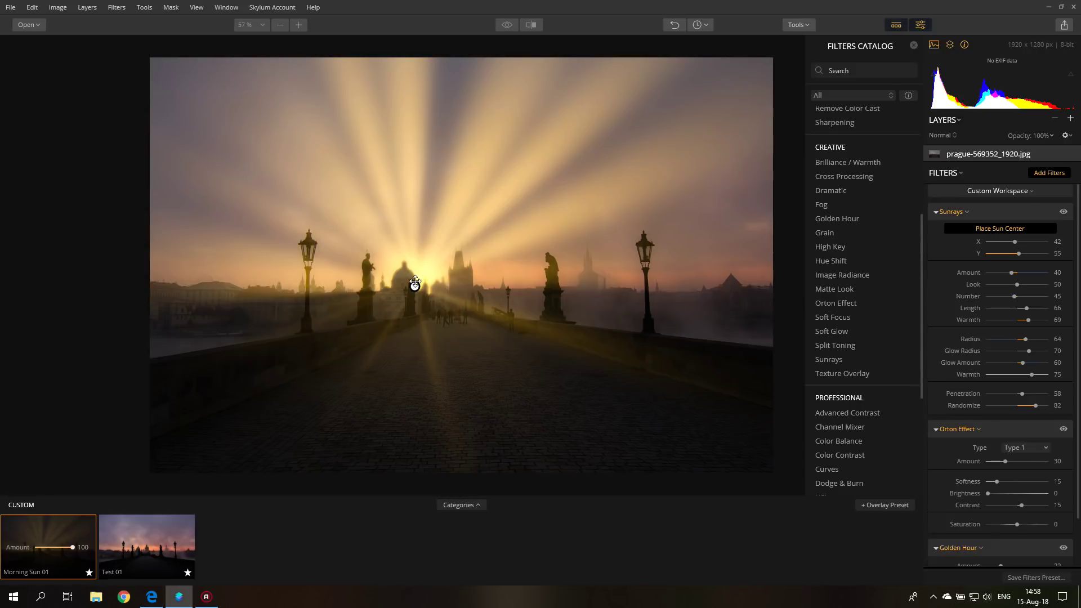
left_click_drag(411, 285, 549, 283)
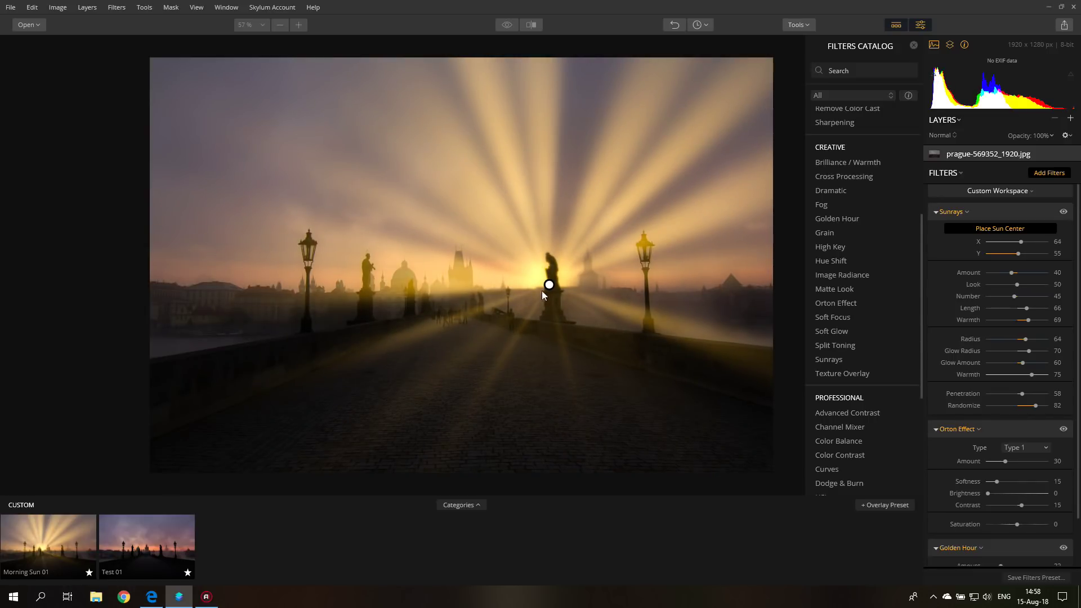
left_click_drag(549, 285, 394, 286)
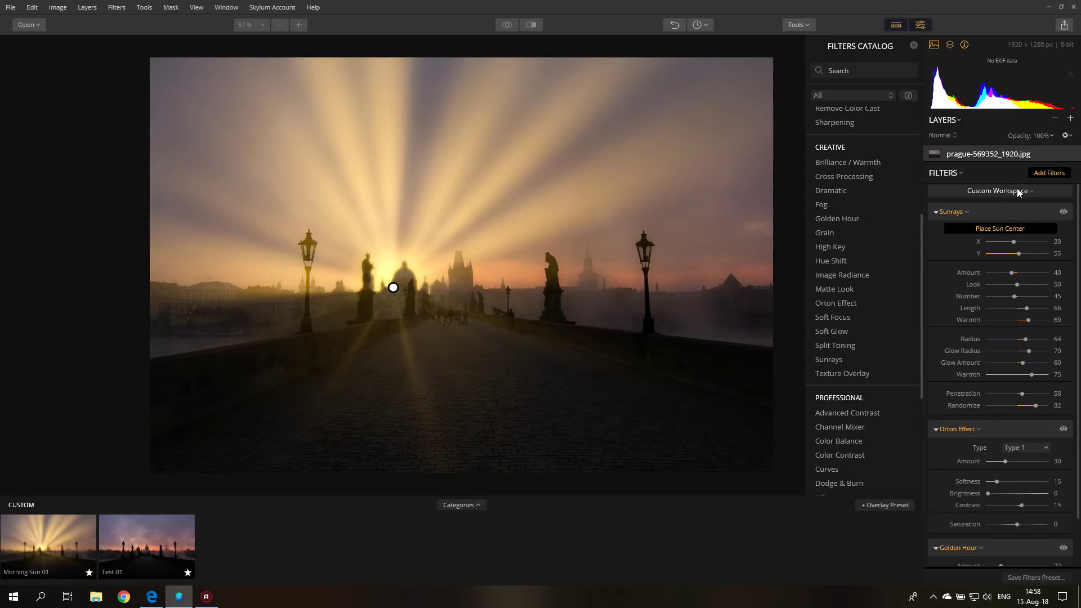
left_click(1003, 227)
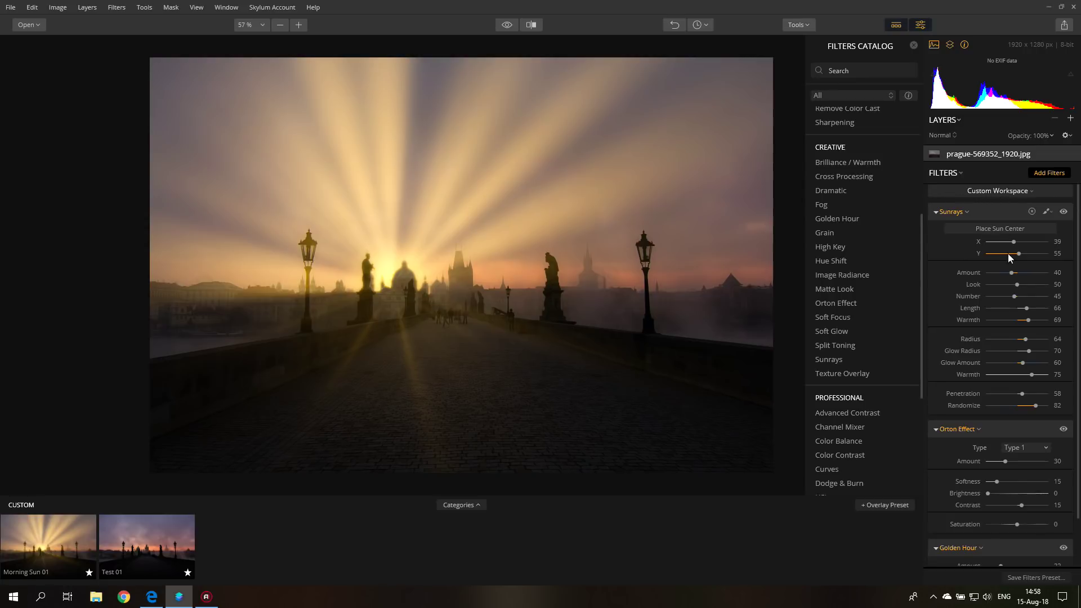
Step: Switch to the Basic preset category and try the Image Enhancer and Mild Image Enhancer presets
left_click(452, 504)
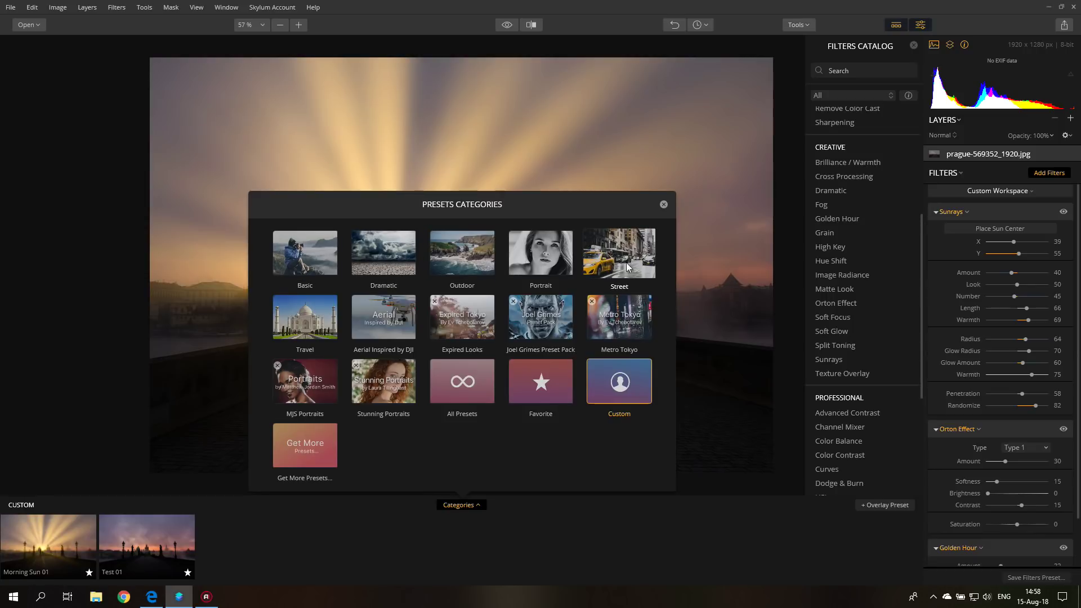
left_click(314, 262)
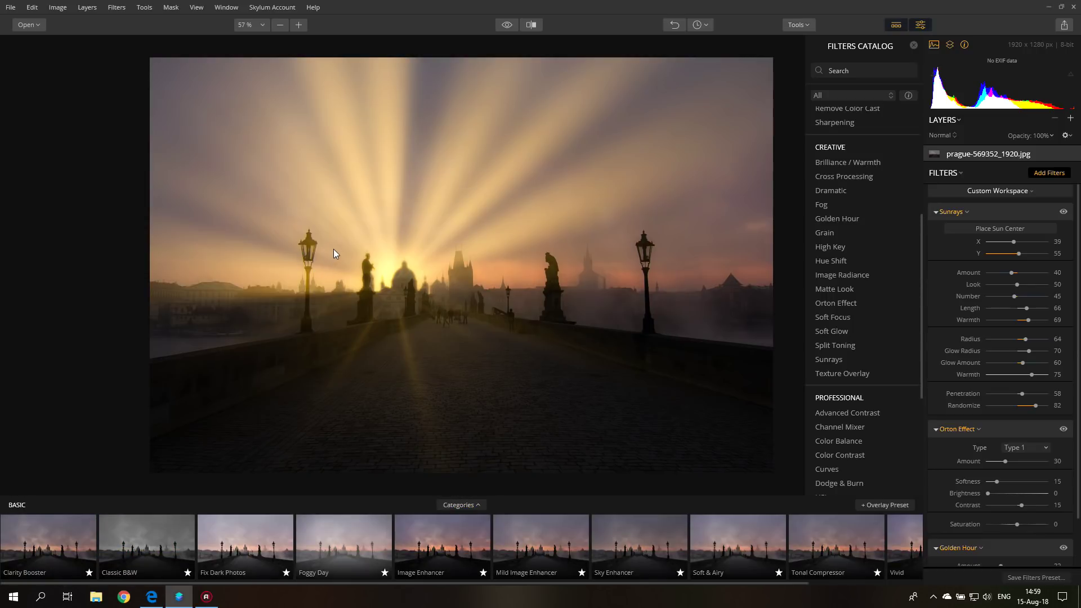
left_click(436, 548)
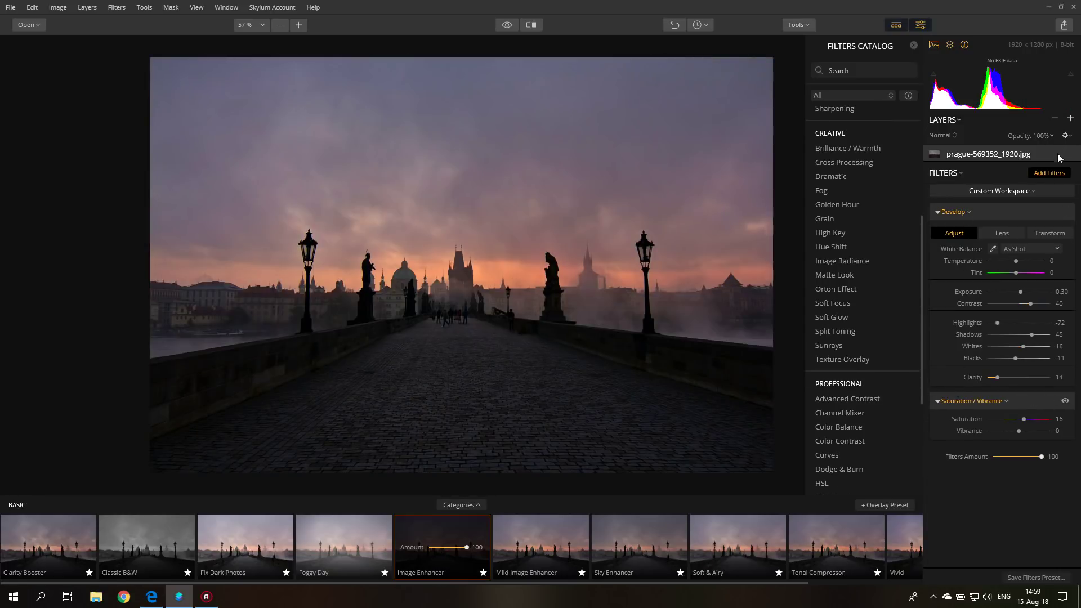
left_click(1046, 174)
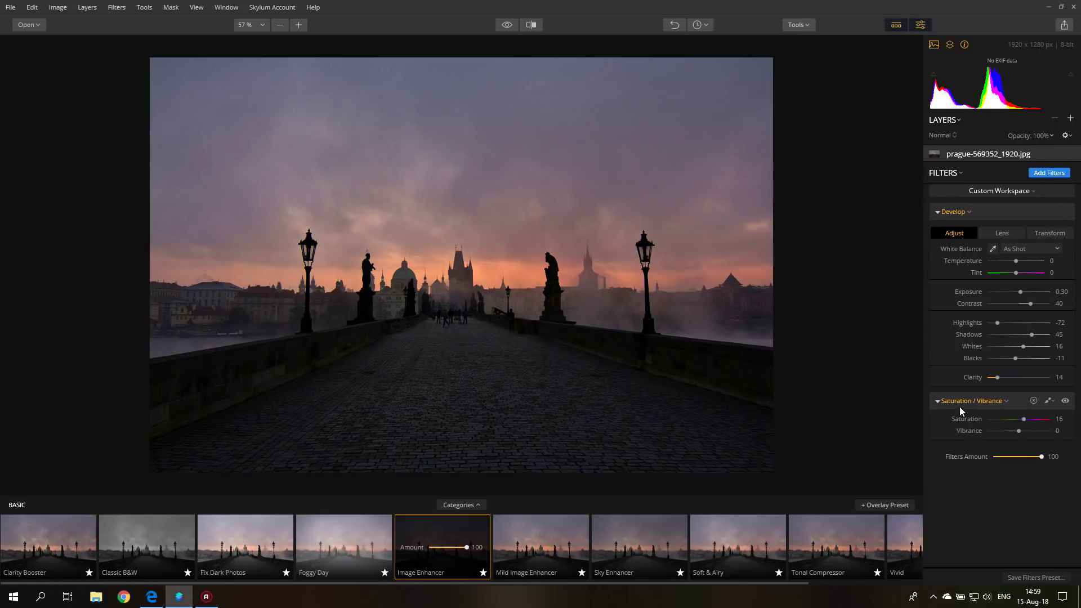
left_click(516, 540)
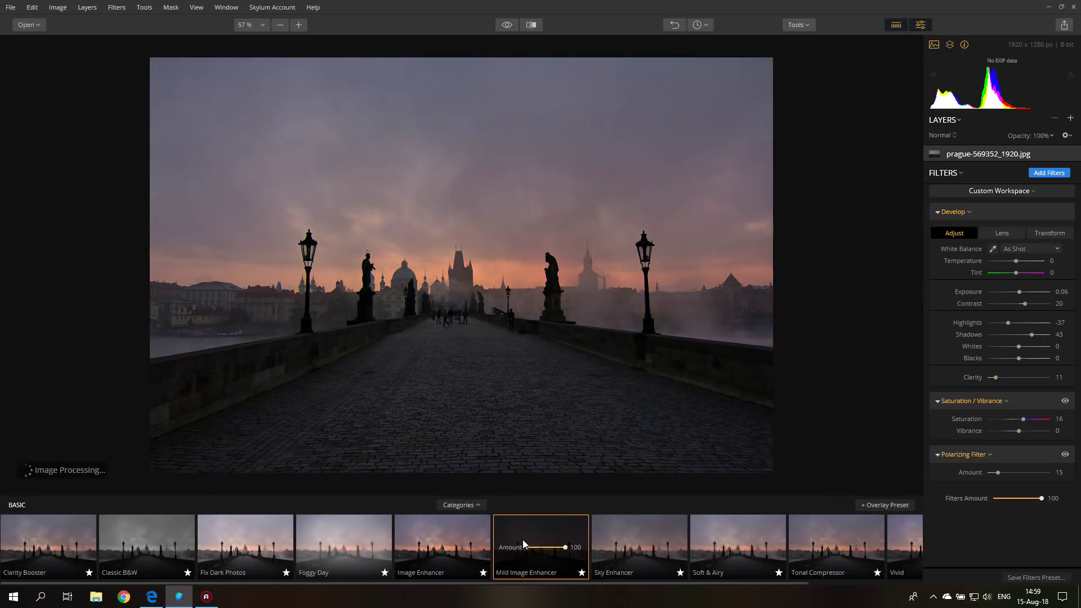
Step: Try the Soft & Airy preset and look through the Professional and Utility groups of the filters catalog
left_click(719, 544)
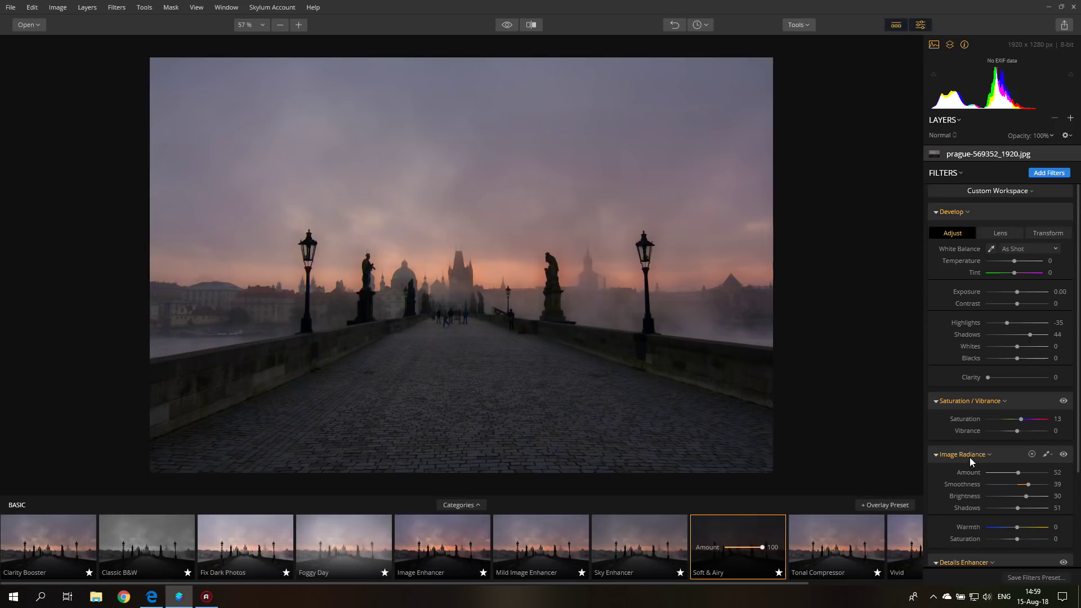
left_click(1046, 174)
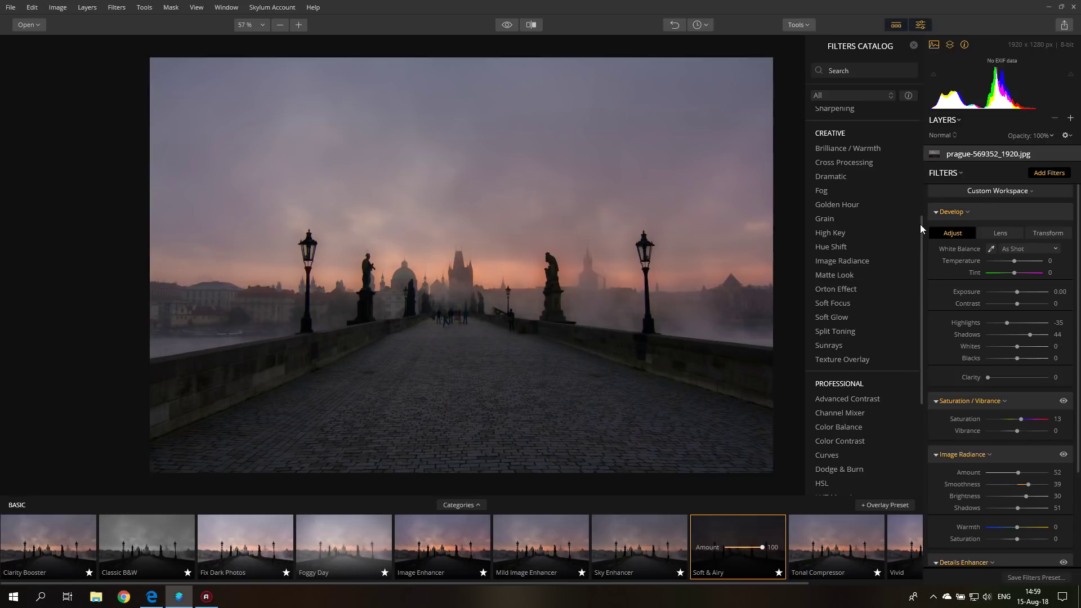
left_click_drag(920, 224, 921, 383)
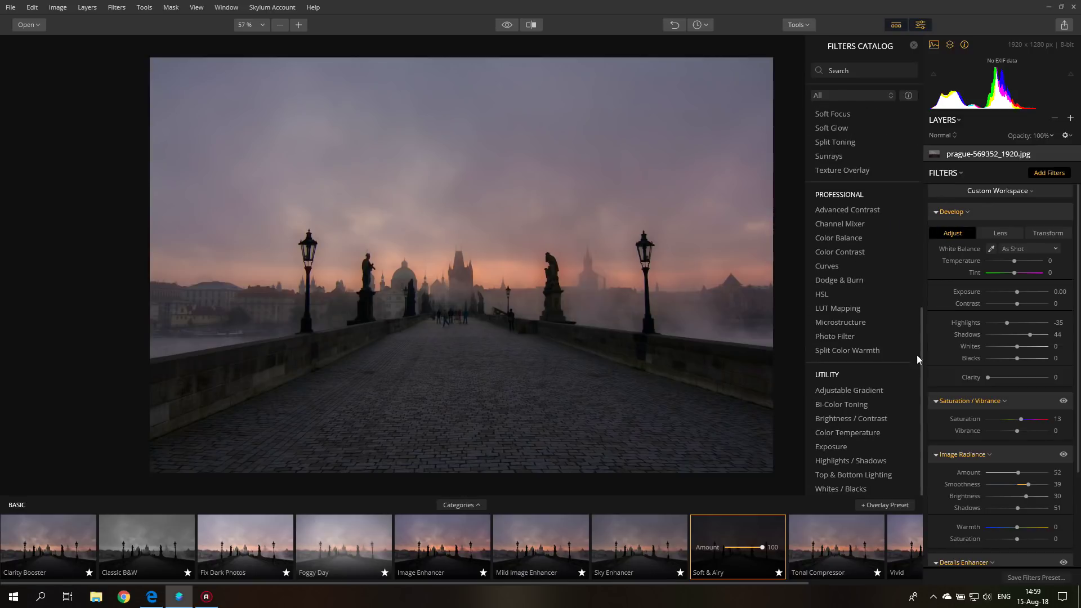
left_click(1039, 171)
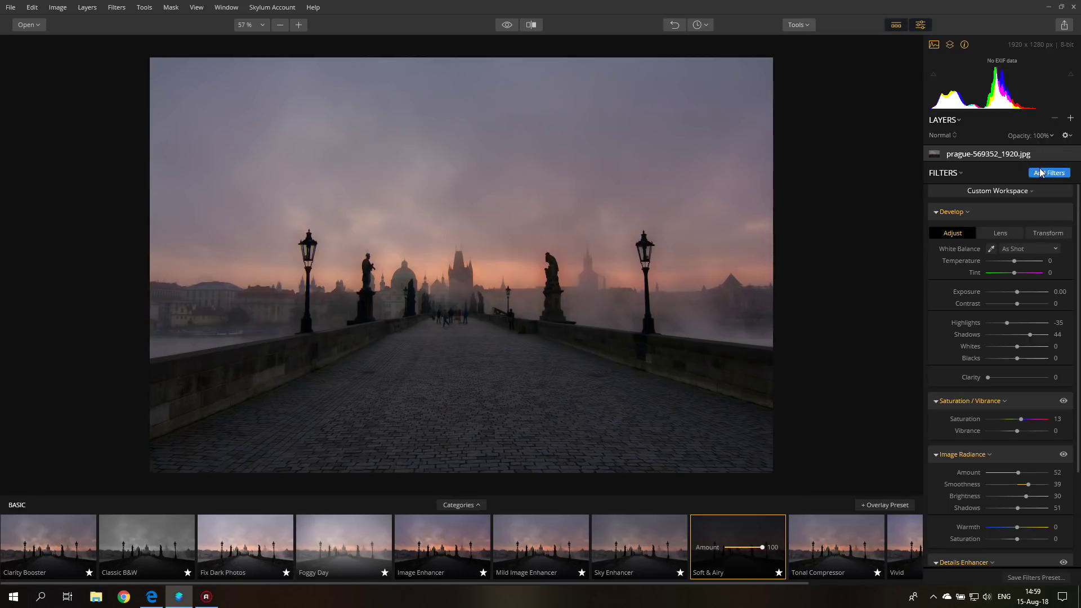
Step: Try the Tonal Compressor preset and look at the list of available filter workspaces
left_click(821, 535)
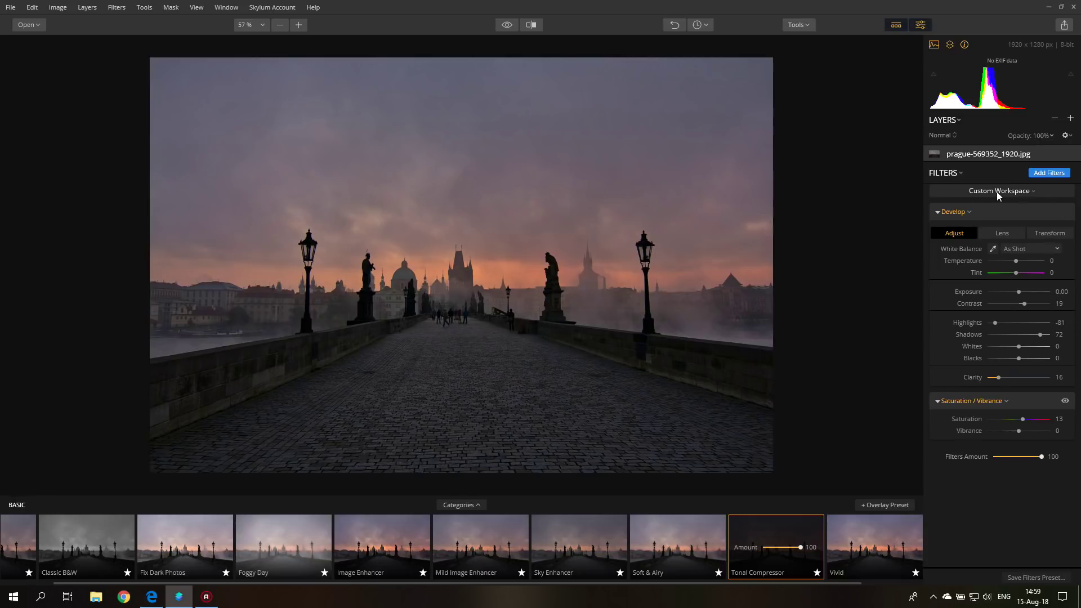
left_click(1016, 191)
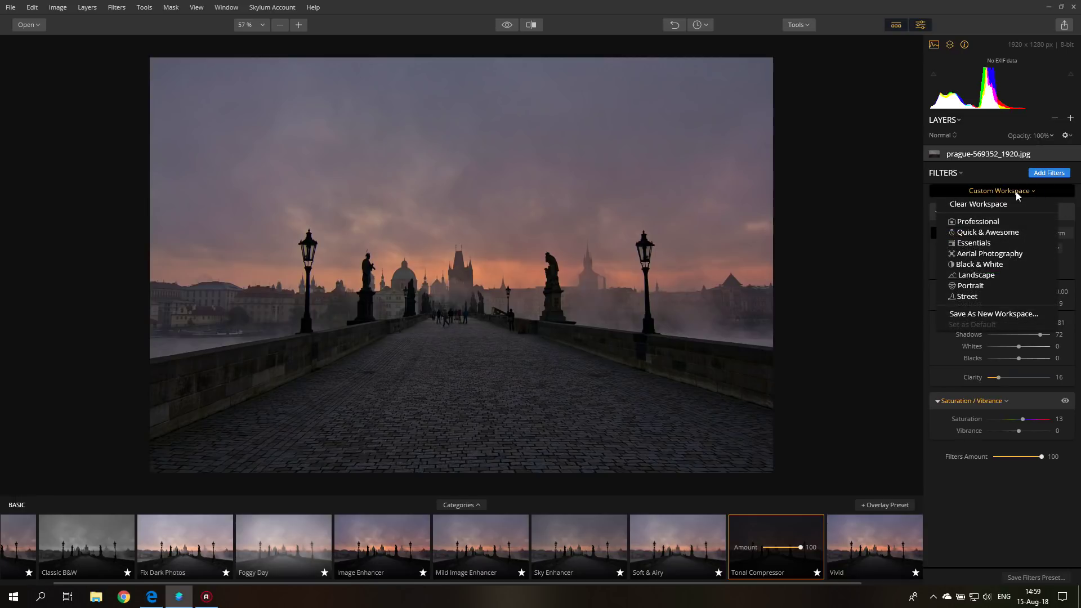
left_click(1008, 191)
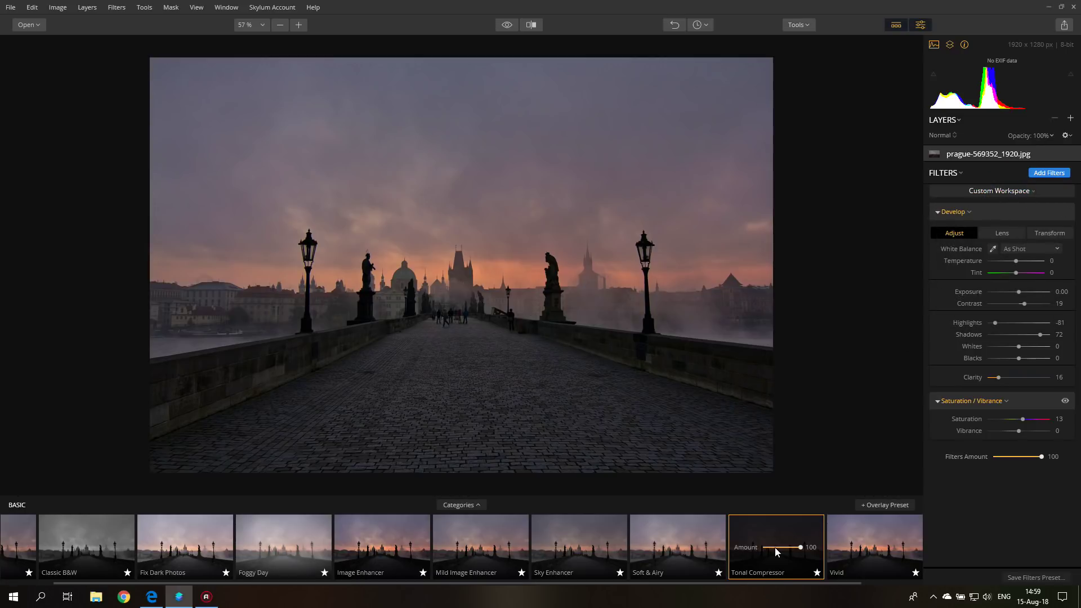
Step: Load the Professional filter workspace and review the filters it contains and the other workspace options
left_click(1002, 191)
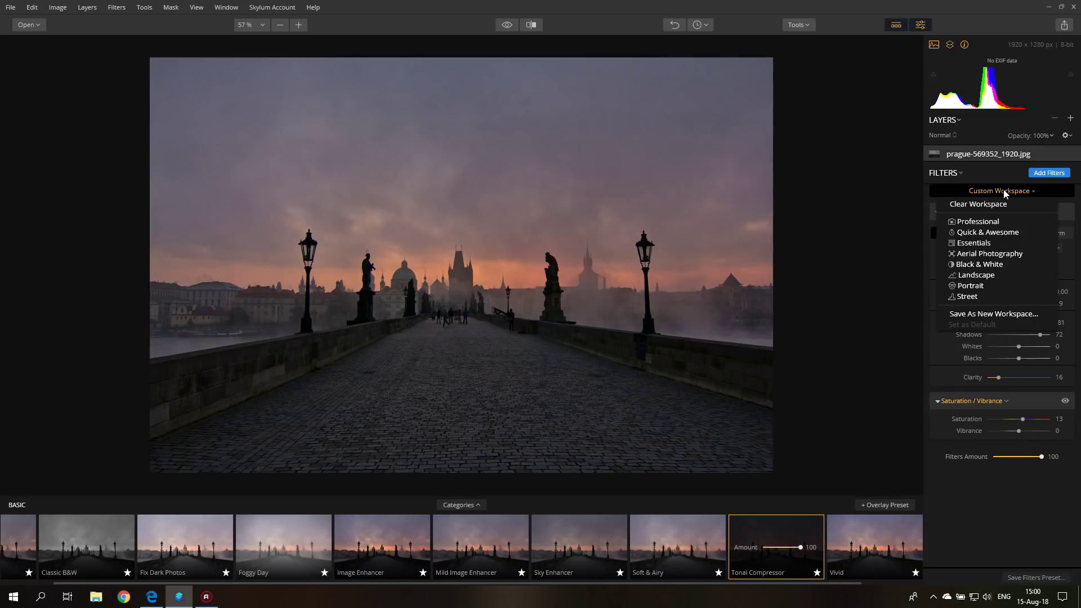
left_click(984, 223)
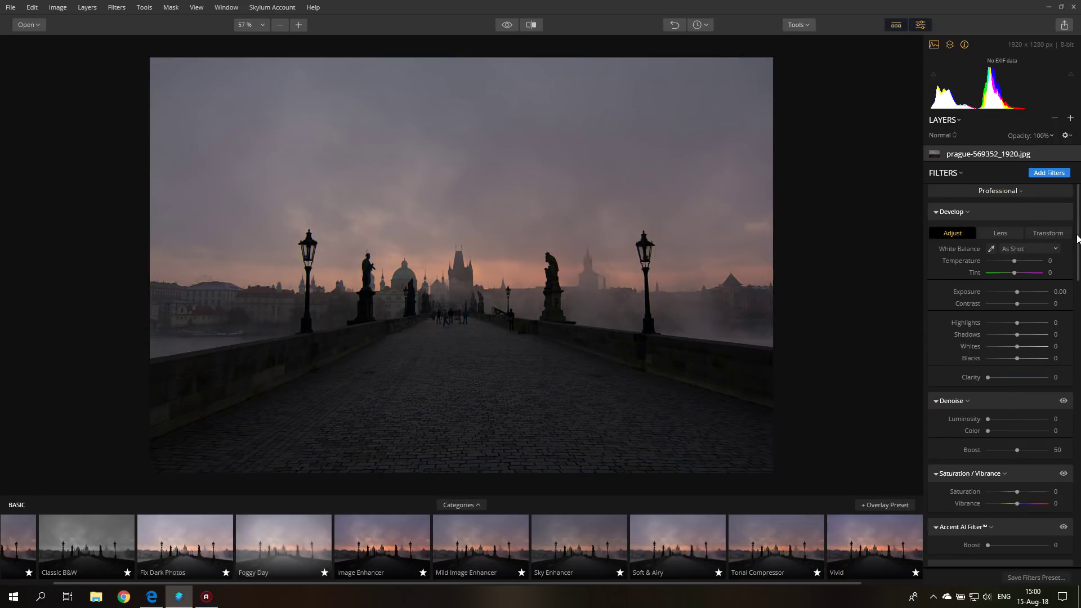
mouse_move(1078, 231)
left_mouse_down()
mouse_move(1072, 557)
mouse_move(1080, 331)
left_mouse_up()
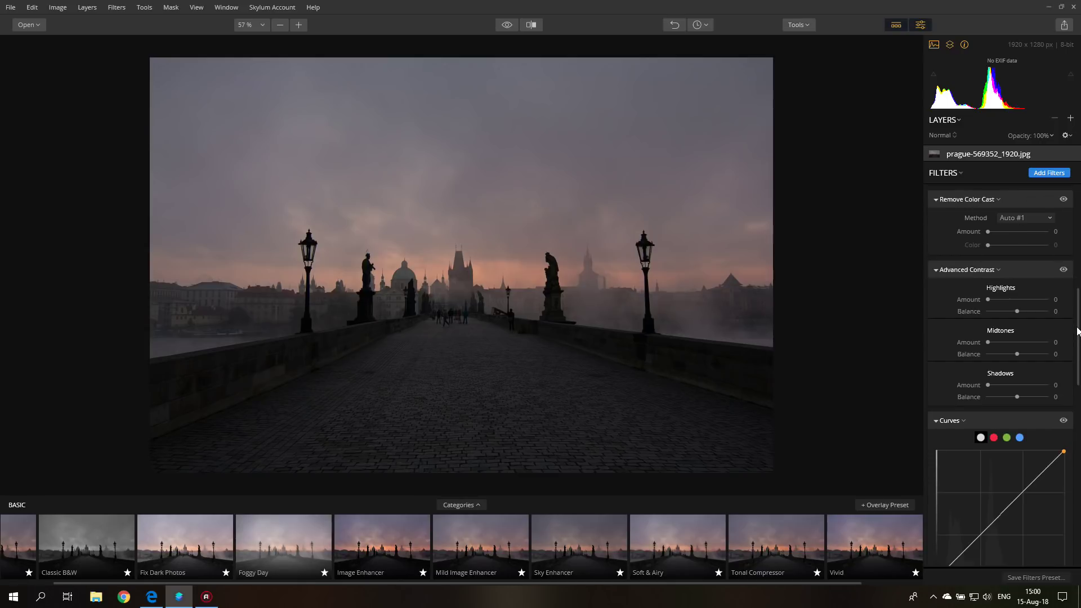
left_click_drag(1078, 333, 1076, 270)
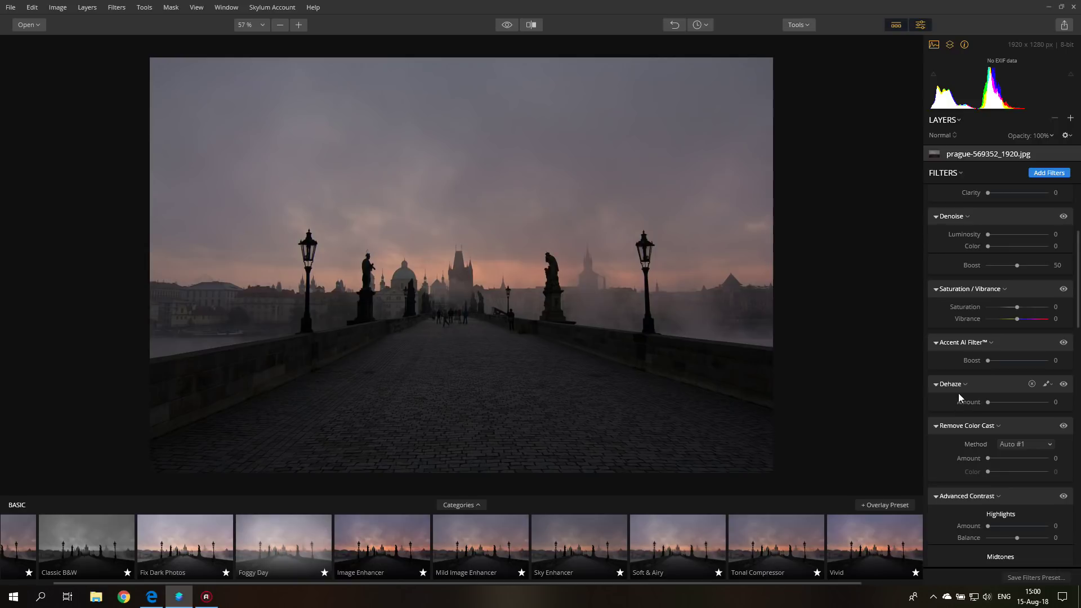
left_click(1077, 290)
left_click_drag(1080, 254, 1073, 182)
left_click(1005, 189)
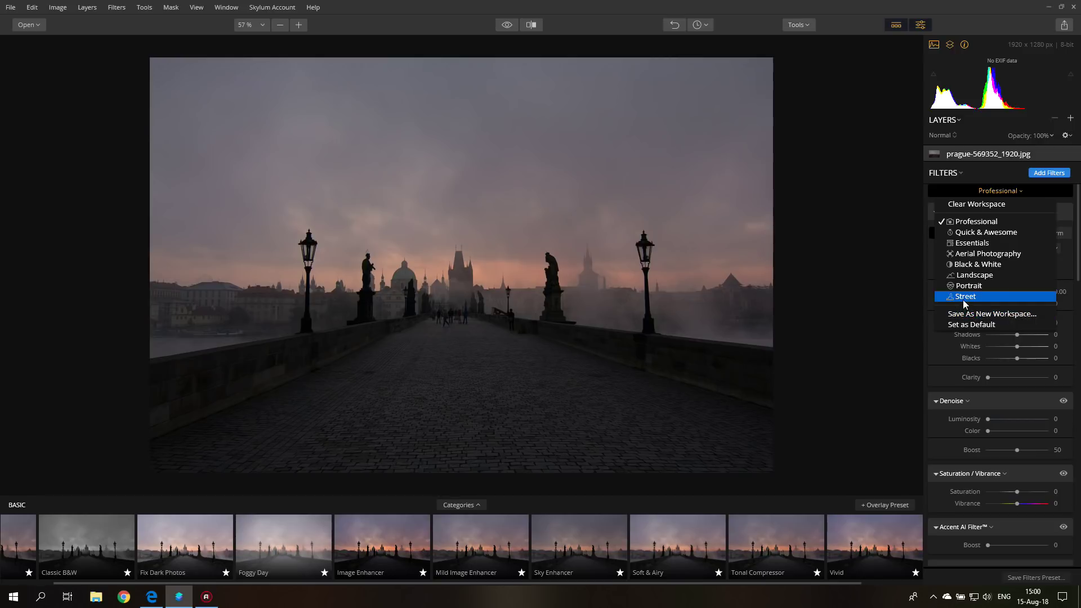
left_click(996, 190)
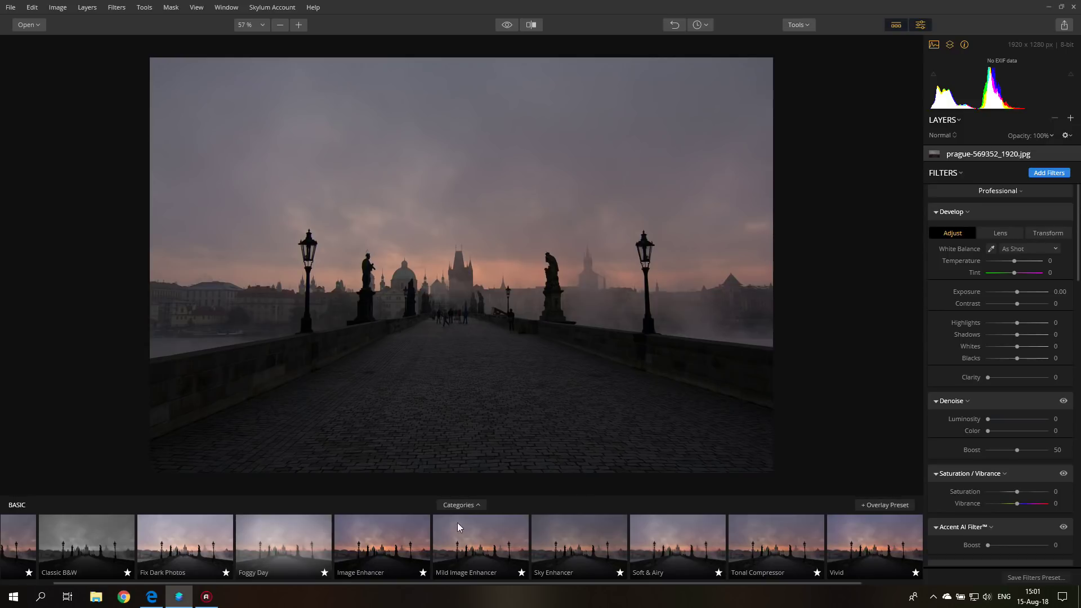
Step: Try the Expired L2 preset from the Expired Looks category, setting its Texture Overlay Amount to 44 and Zoom to 16
left_click(458, 505)
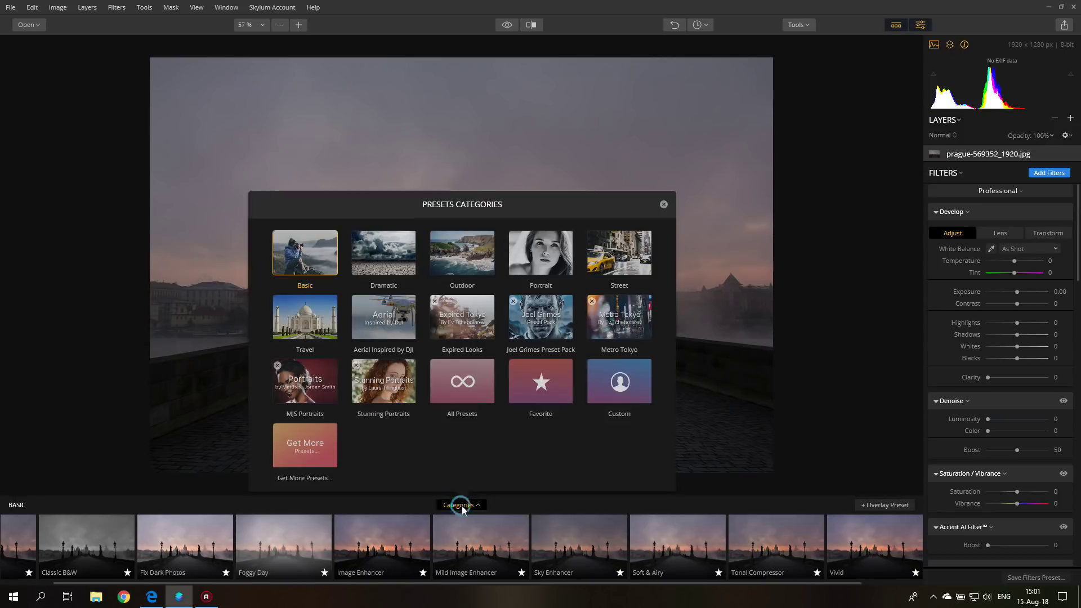
left_click(463, 319)
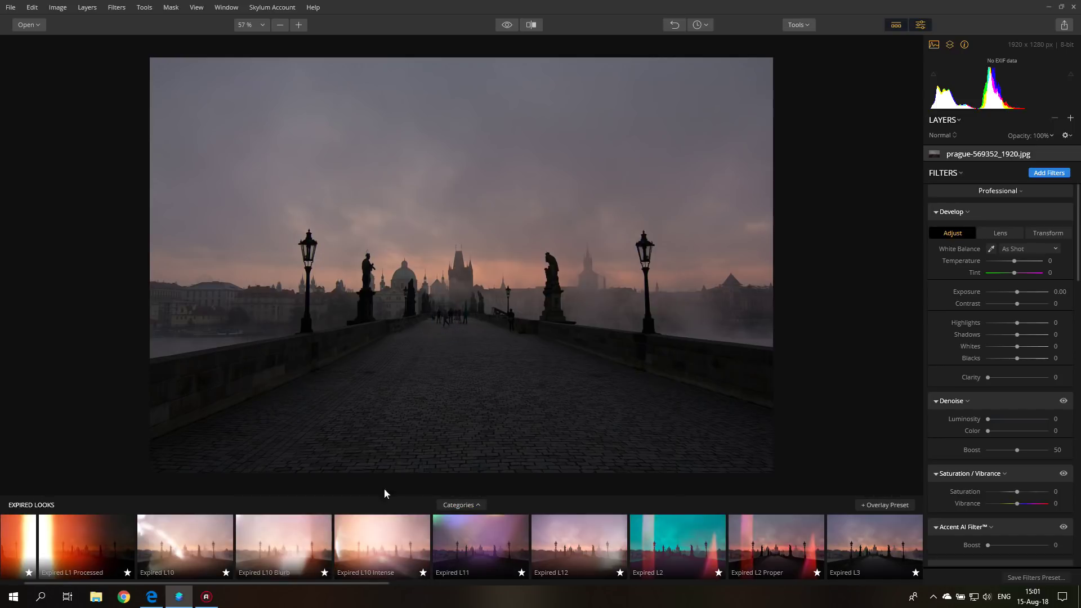
left_click(694, 550)
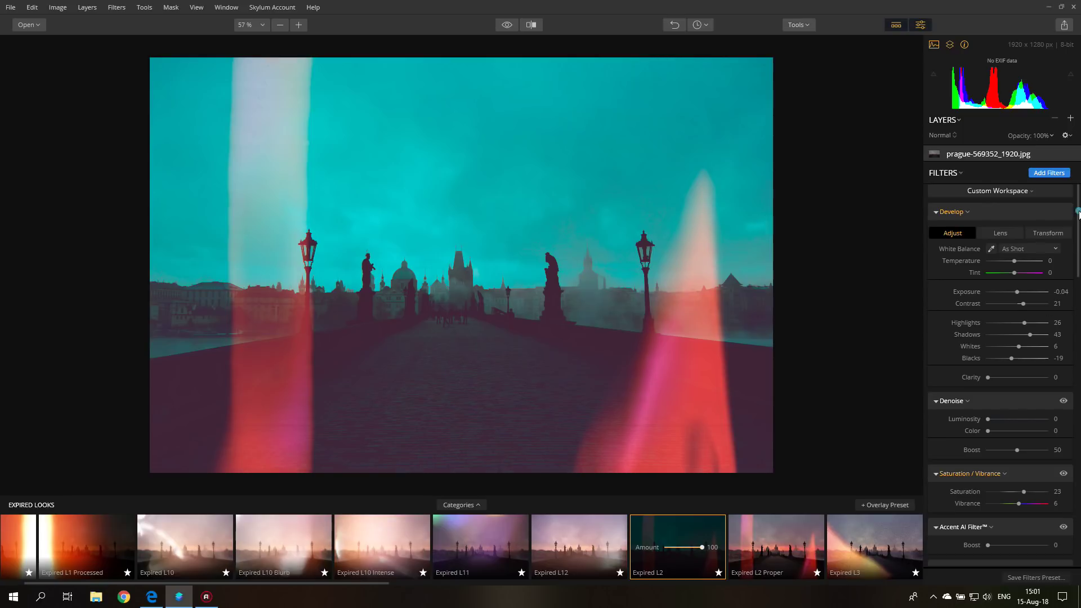
left_click_drag(1077, 212, 1079, 526)
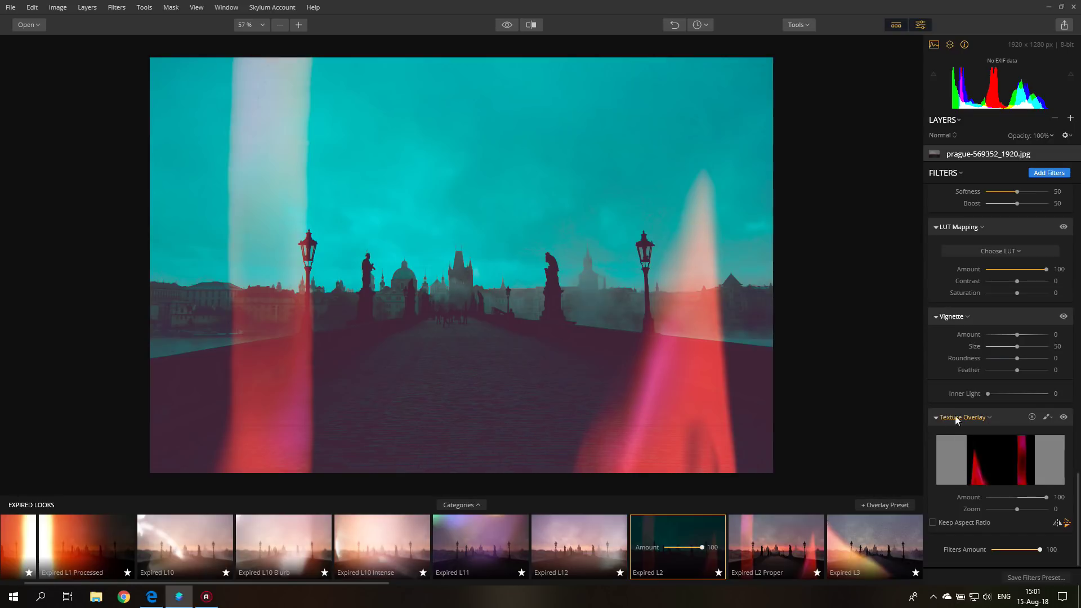
mouse_move(1046, 497)
left_mouse_down()
mouse_move(1020, 499)
mouse_move(1055, 510)
mouse_move(997, 512)
mouse_move(1022, 511)
left_mouse_up()
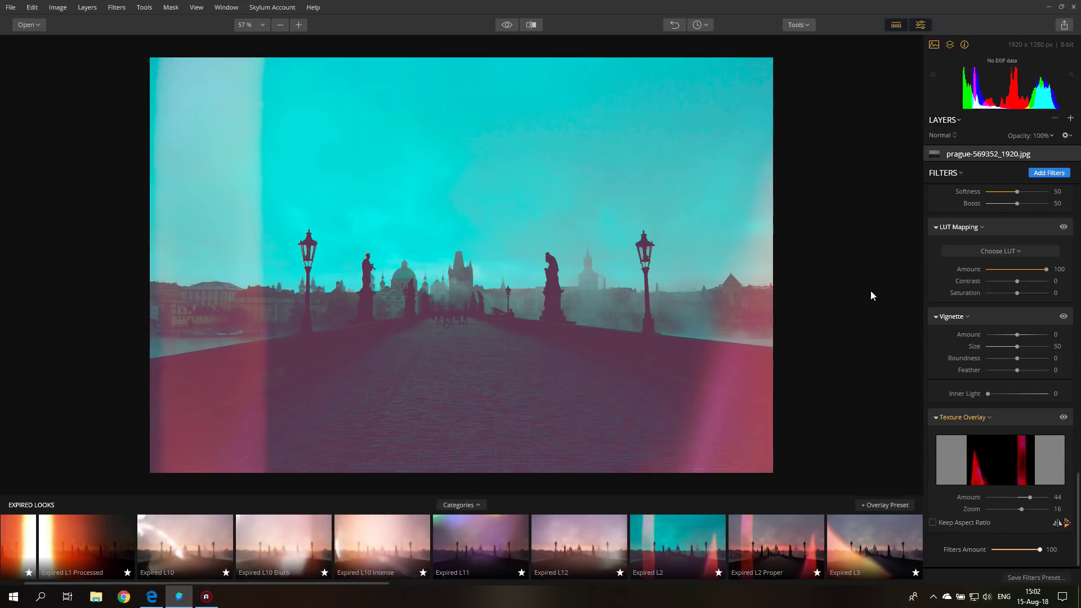
Step: Try the Expired L11 preset, and replace it with the Daydreams preset from the Outdoor category
mouse_move(508, 553)
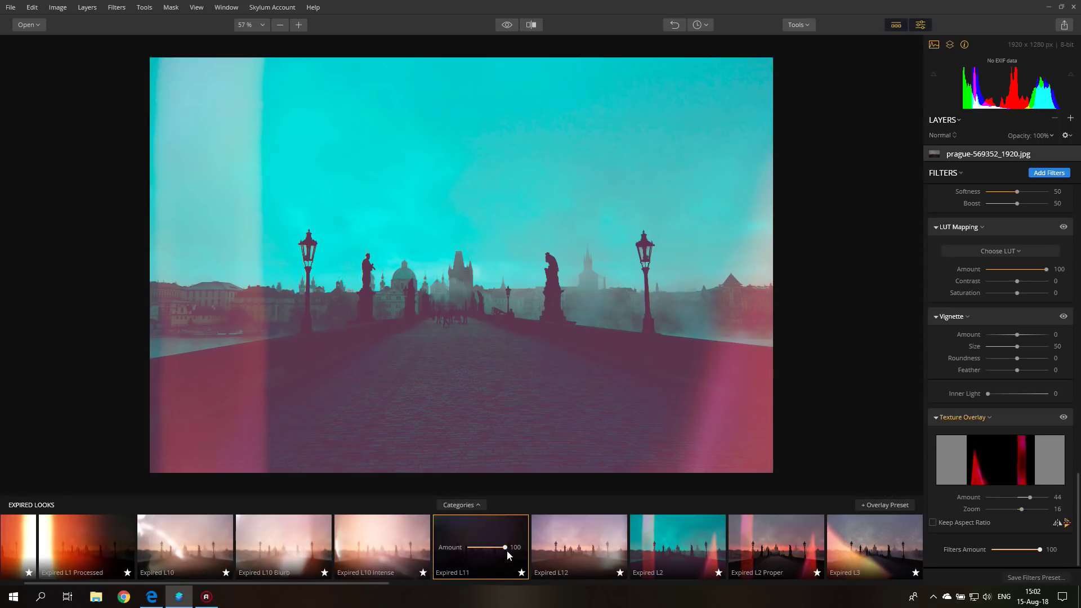
left_click(507, 551)
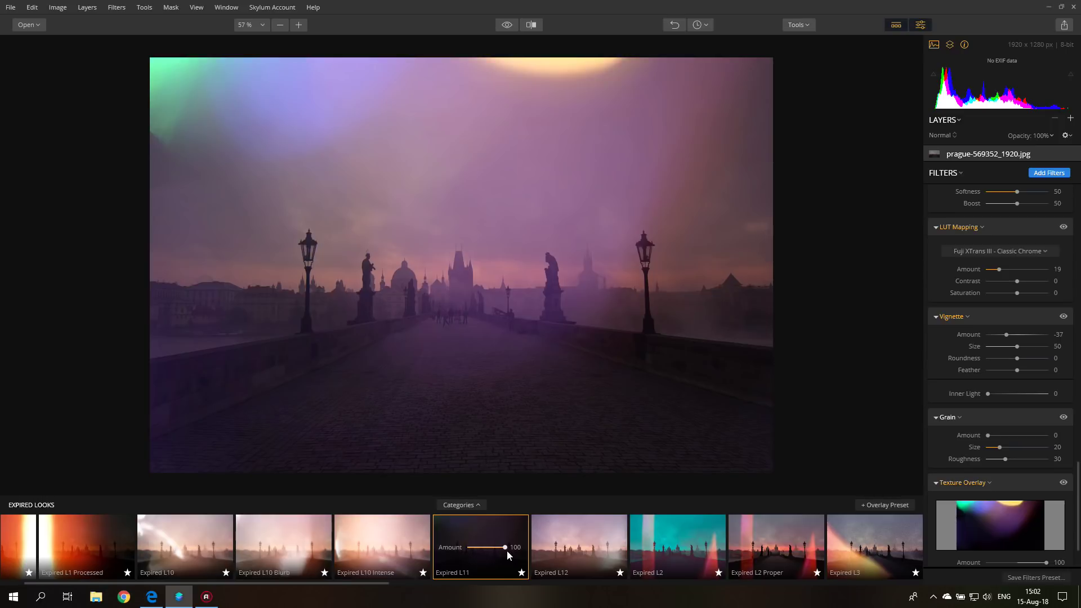
left_click(461, 508)
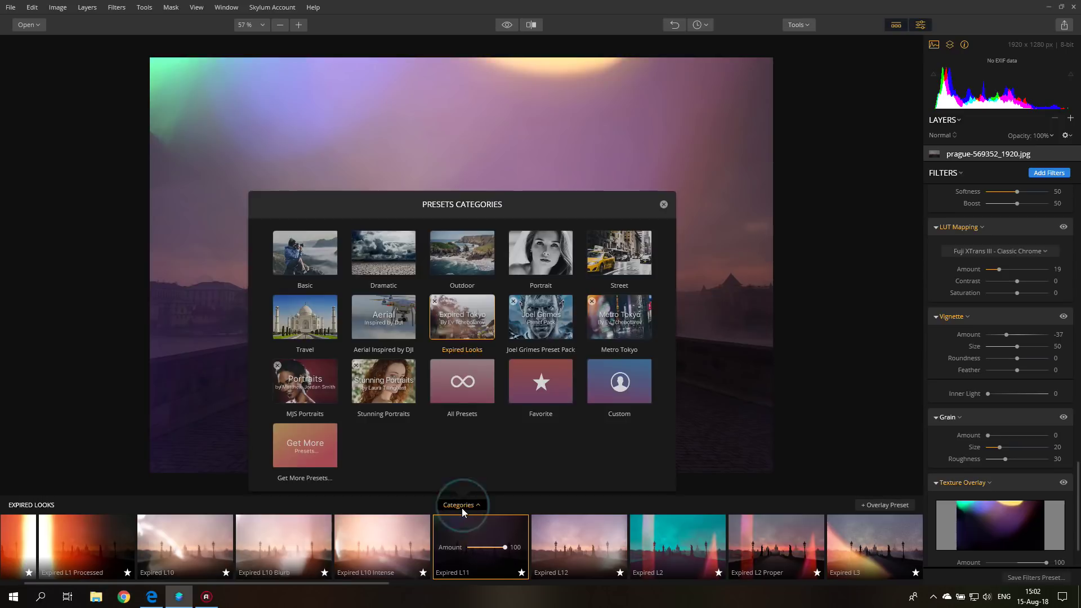
left_click(456, 264)
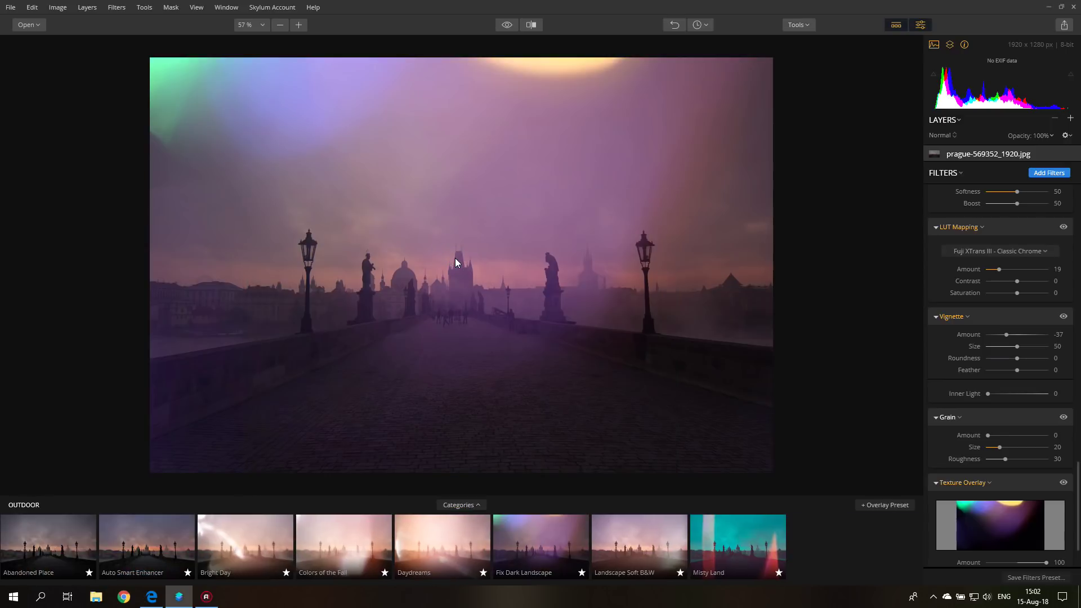
left_click(443, 541)
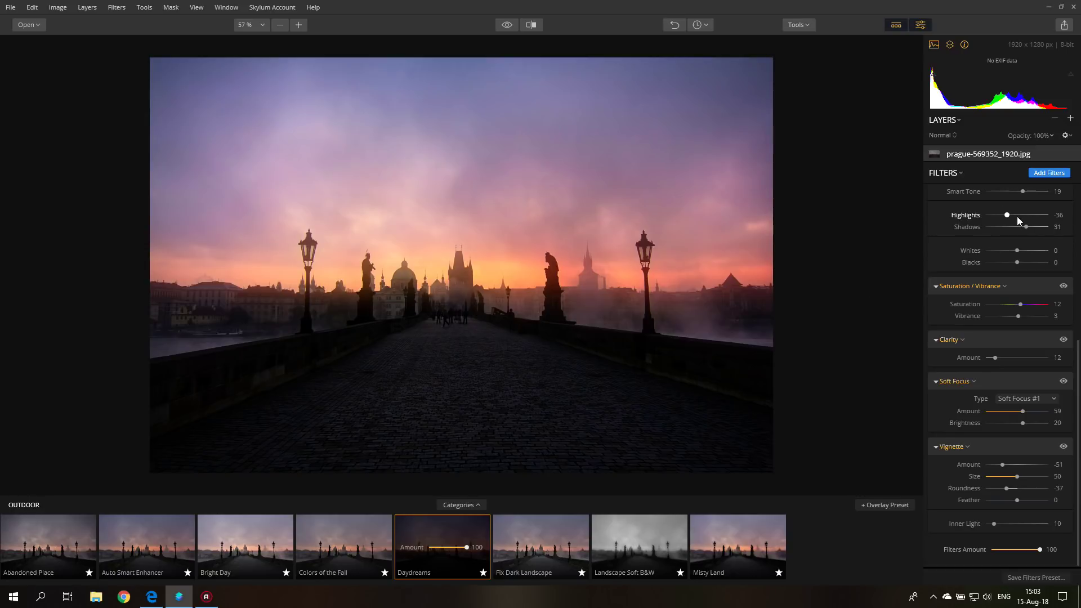
Step: Try a Highlights value of 51 on the Prague bridge photo and inspect the bridge pavement at 100% zoom
left_click_drag(1007, 217, 1034, 216)
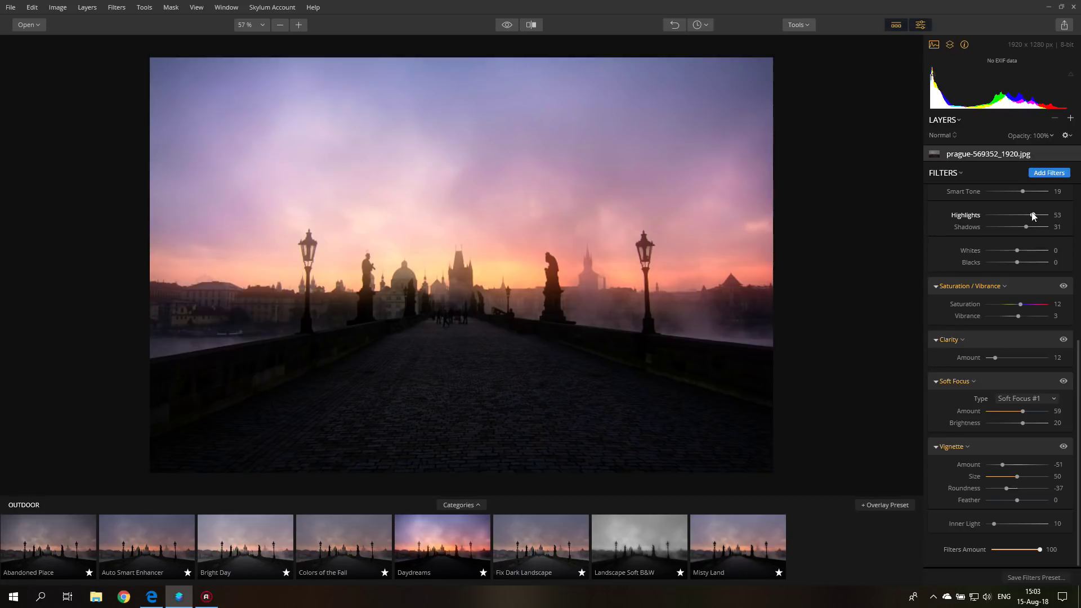
left_click_drag(1033, 216, 1031, 216)
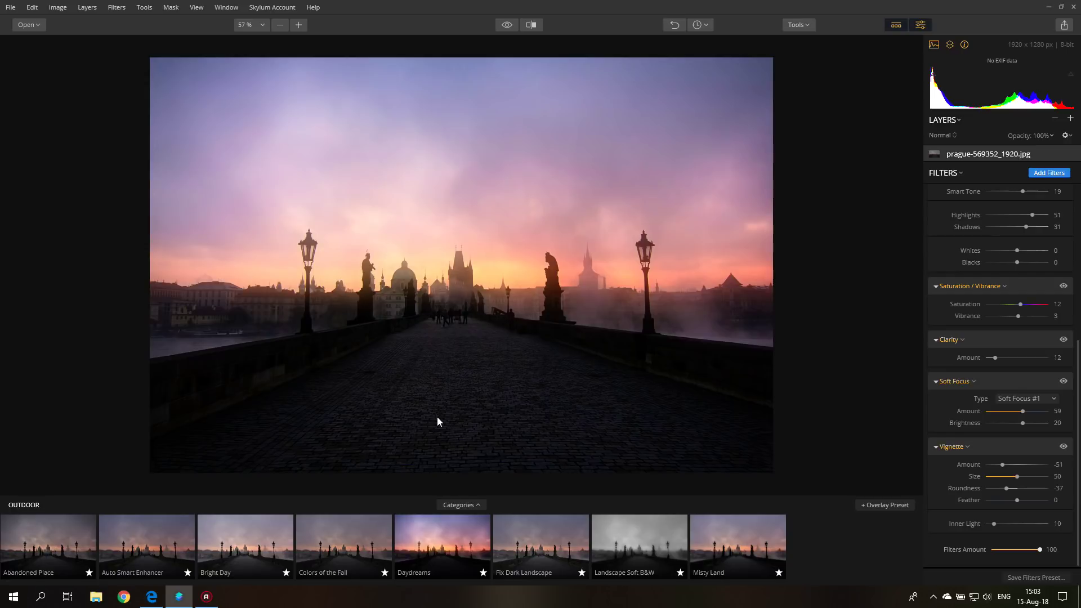
left_click(262, 24)
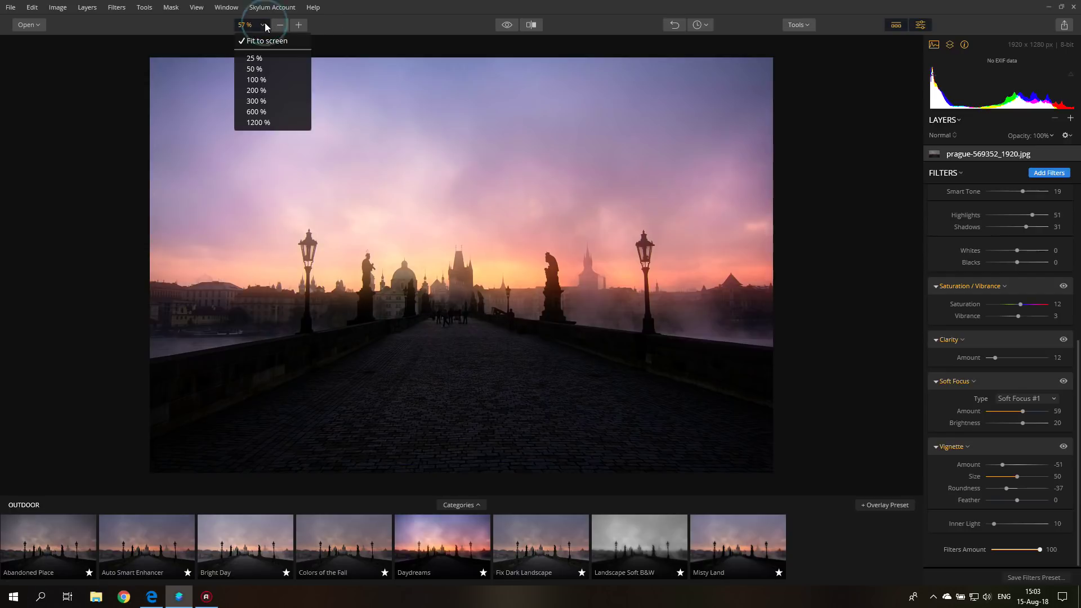
left_click(262, 79)
double_click(509, 275)
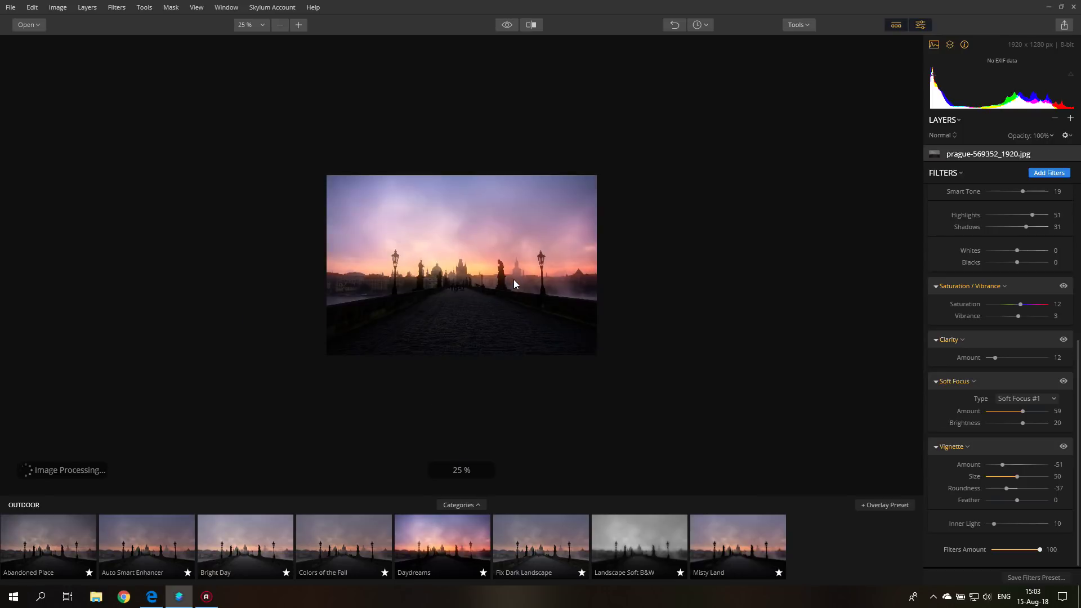
scroll(505, 279, "up", 2)
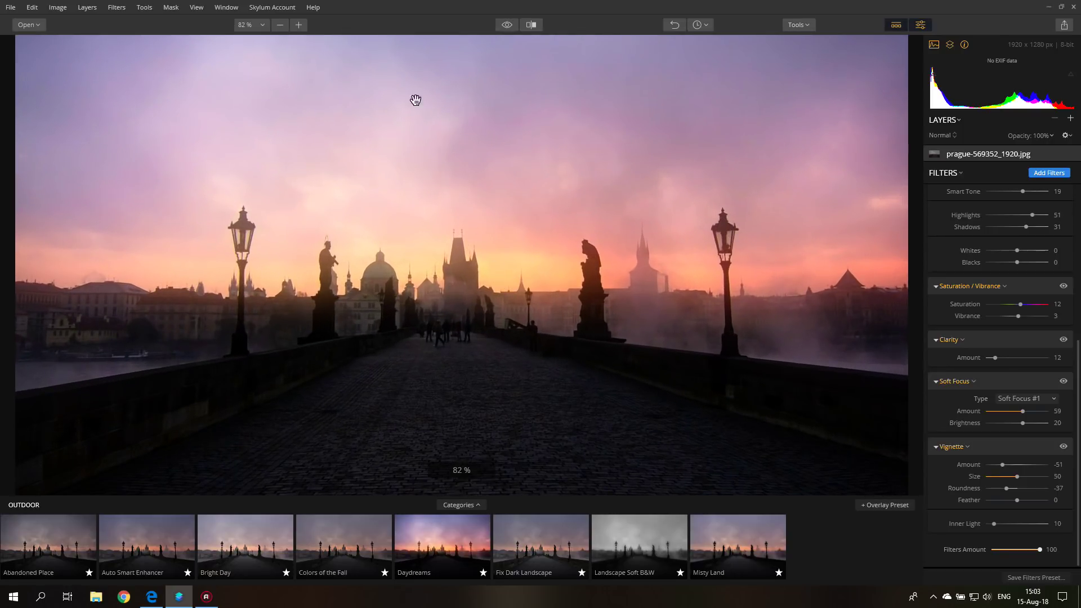
left_click(259, 24)
left_click(258, 79)
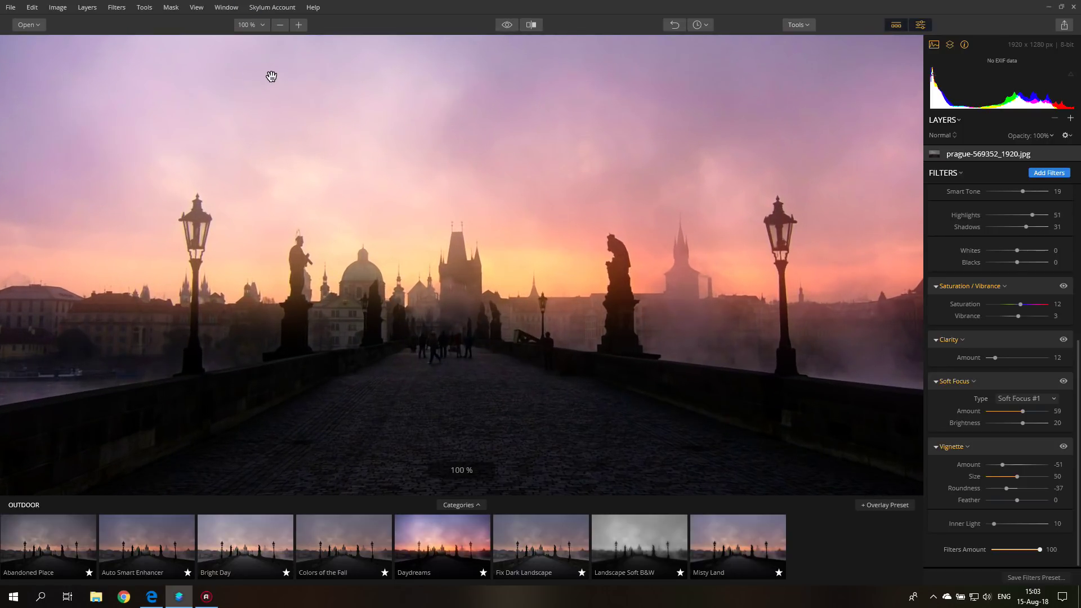
left_click_drag(510, 413, 515, 210)
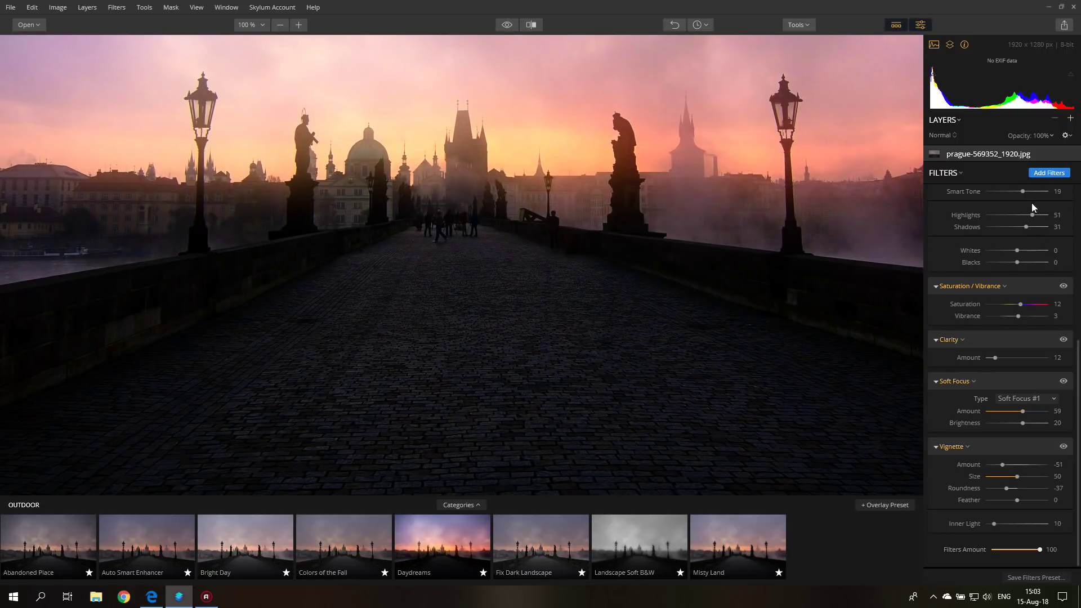
Step: Set the Highlights to -50 and fit the whole photo to the screen
left_click_drag(1033, 215, 1004, 218)
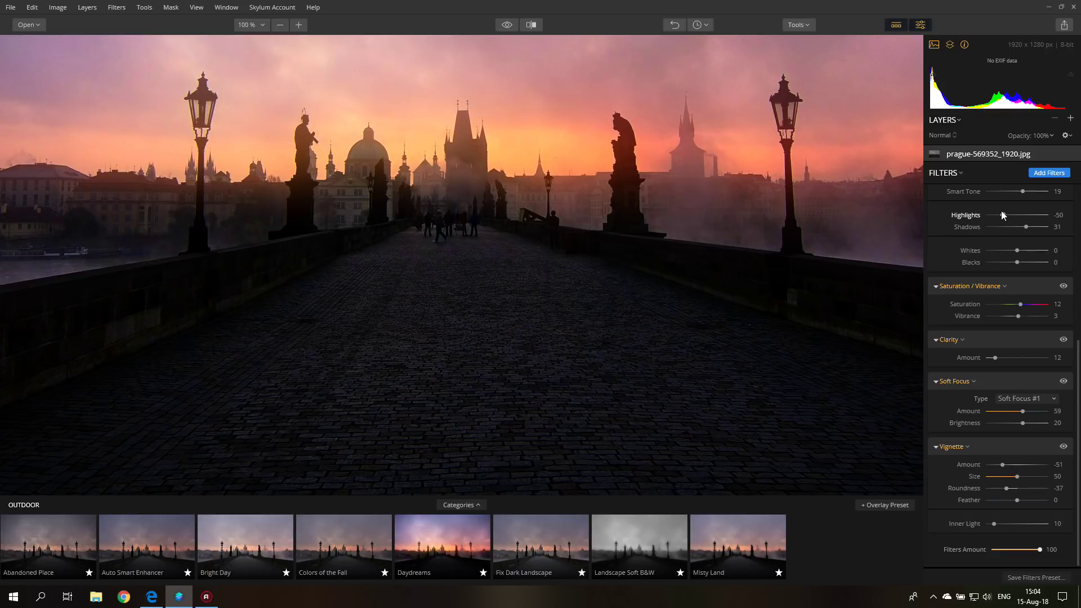
left_click(262, 24)
left_click(266, 40)
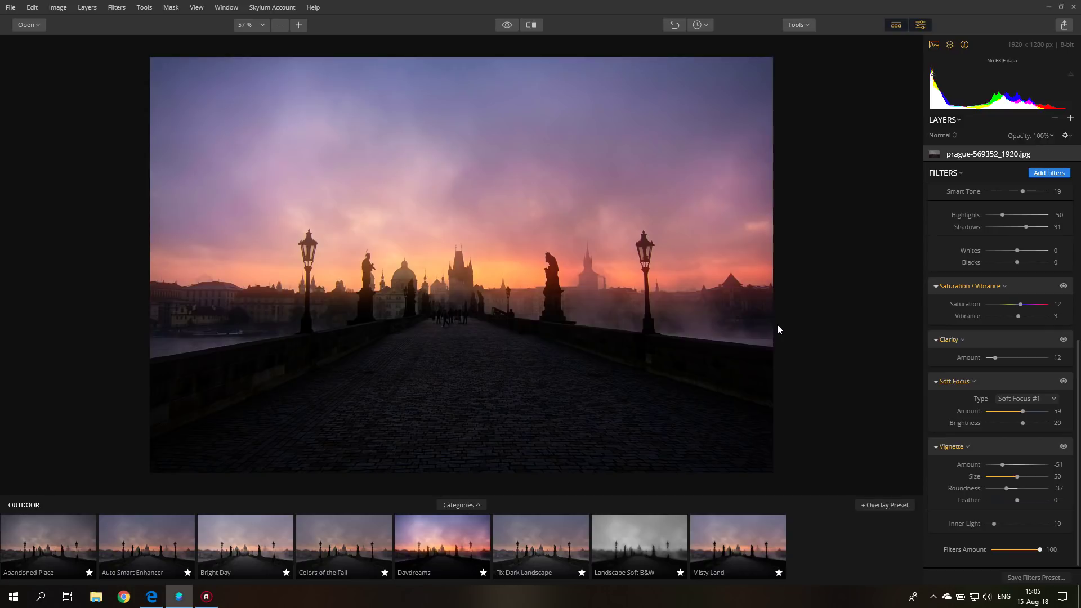
Step: Open the catalog of addable filters and review its groups from the Essential filters onward
left_click(1048, 173)
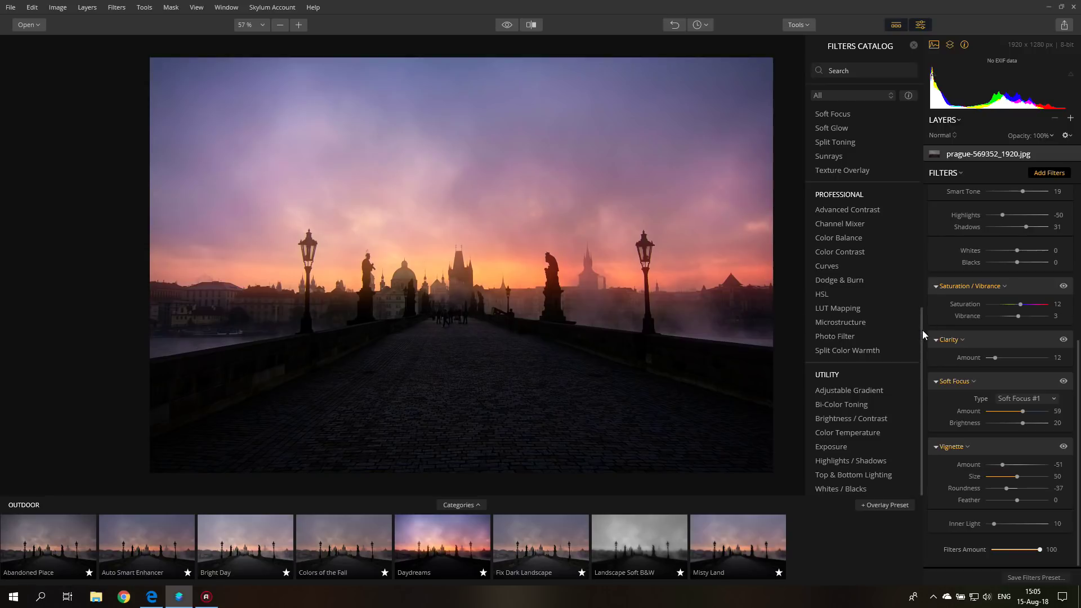
left_click_drag(922, 329, 926, 175)
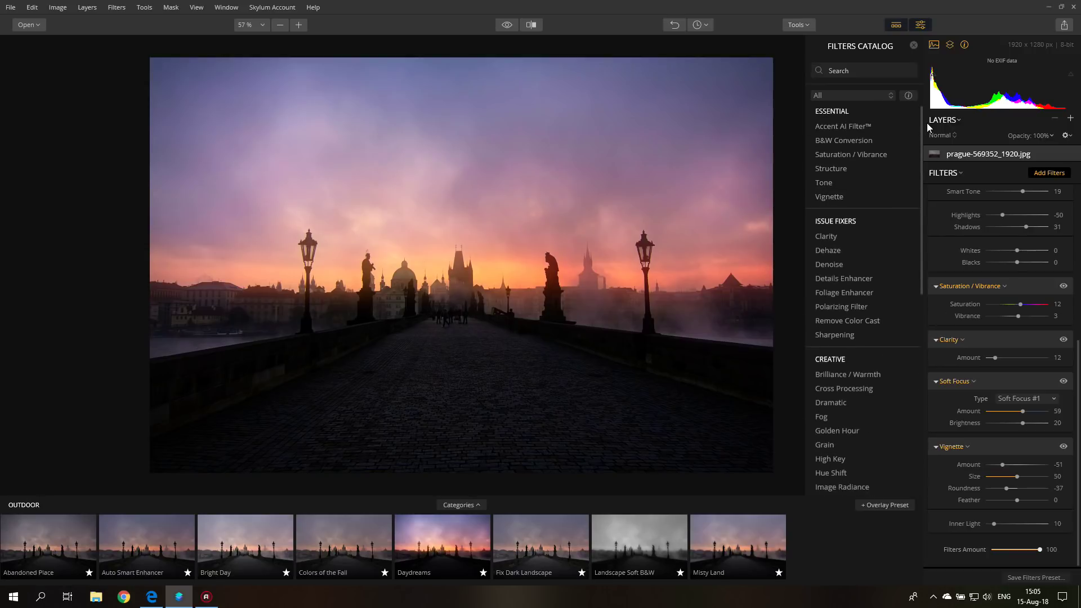